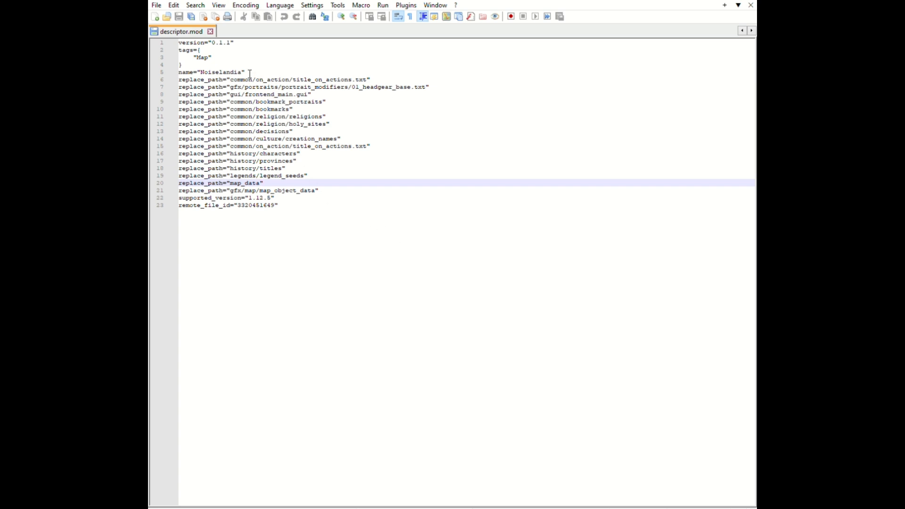
Save descriptor.mod with the mod name changed to Testmod and the remote_file_id line deleted.
drag(242, 71, 200, 71)
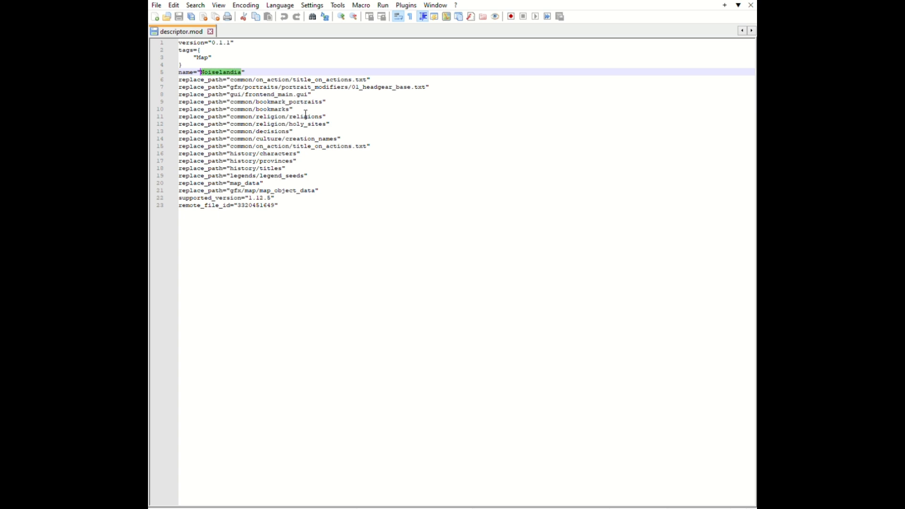
text(Testmod)
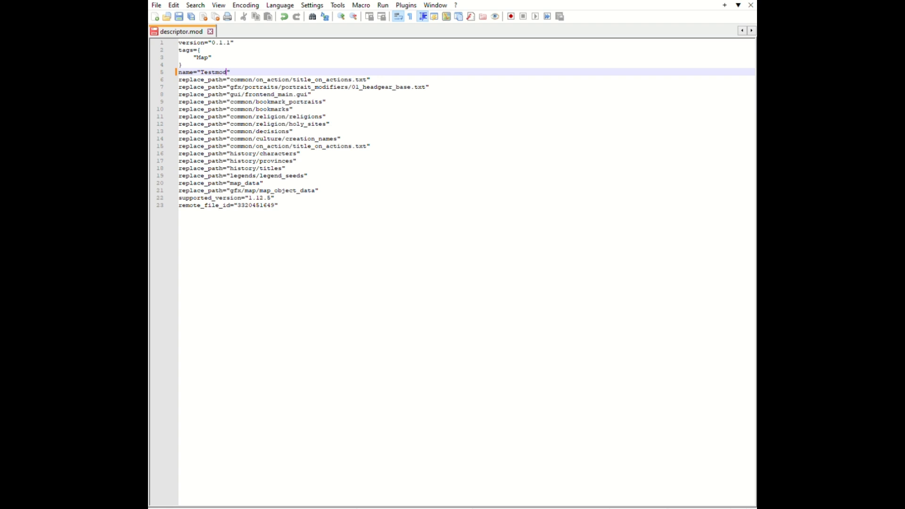
click(279, 205)
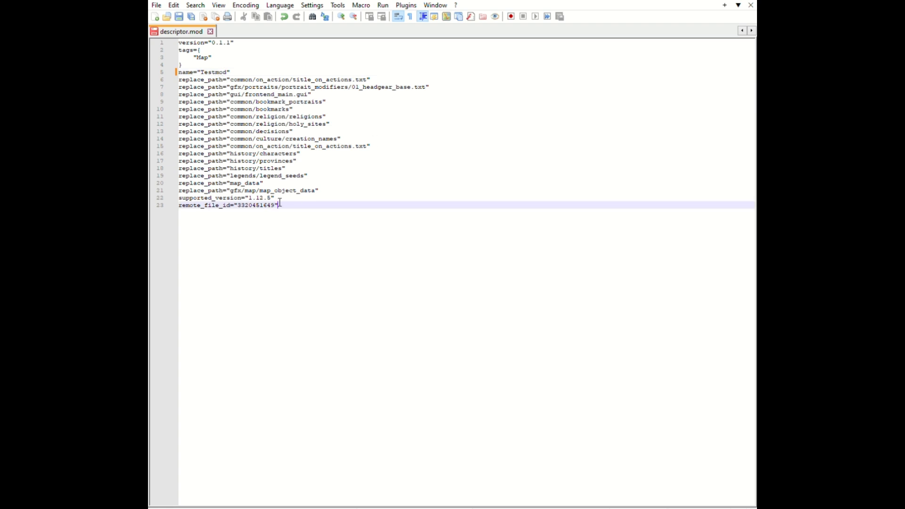
click(172, 207)
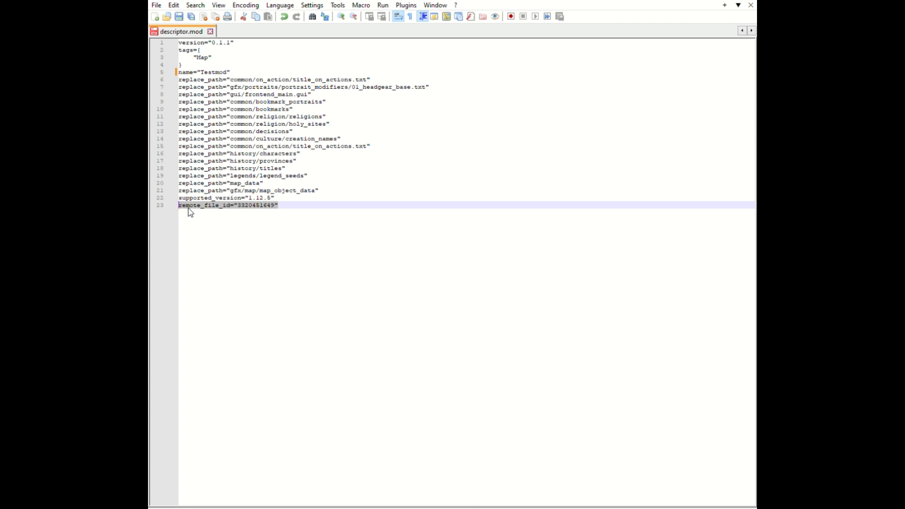
key(Delete)
key(BackSpace)
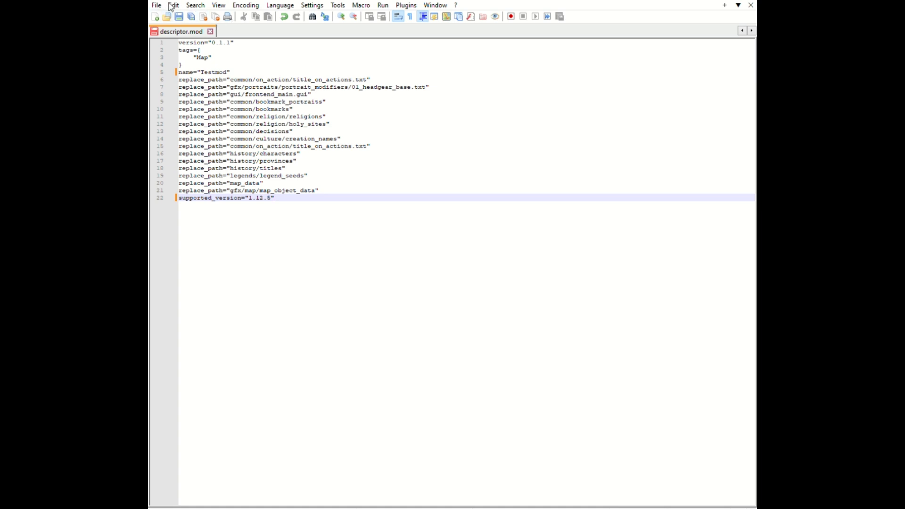
click(179, 17)
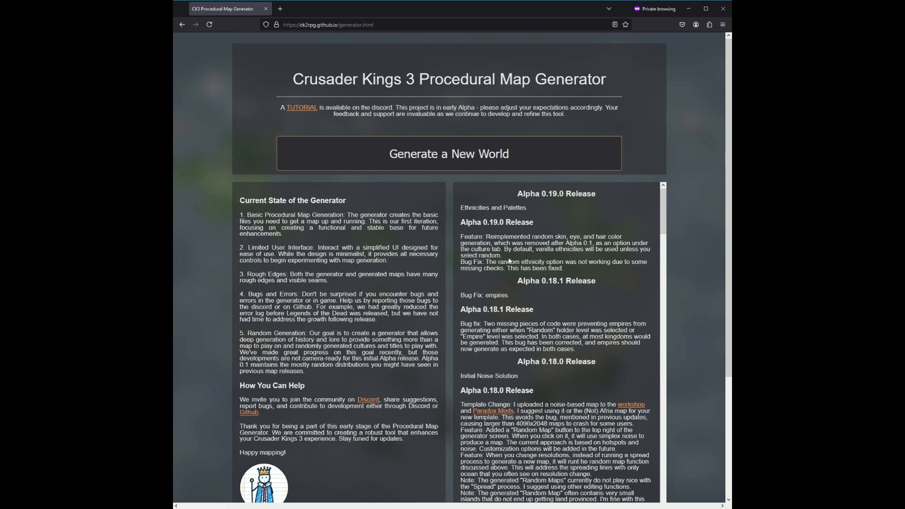
Switch to the Crusader Kings 3 Procedural Map Generator page in the browser, review its release notes, and generate a new world.
scroll(509, 260, down, 2)
scroll(509, 260, down, 3)
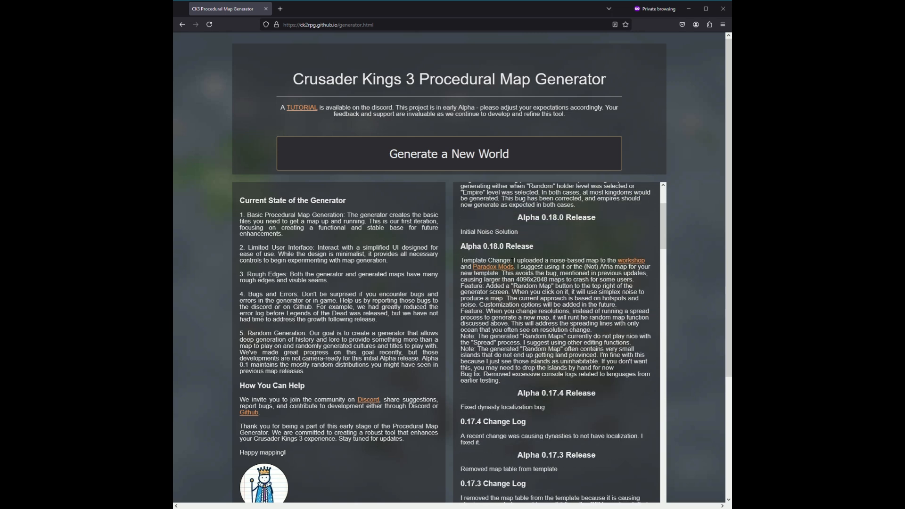
scroll(556, 340, up, 3)
scroll(339, 283, down, 2)
scroll(356, 235, up, 2)
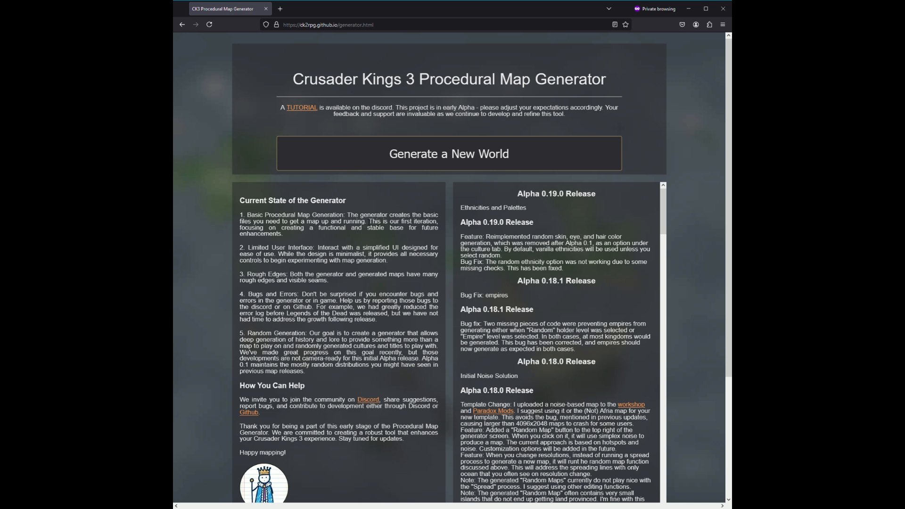
click(455, 168)
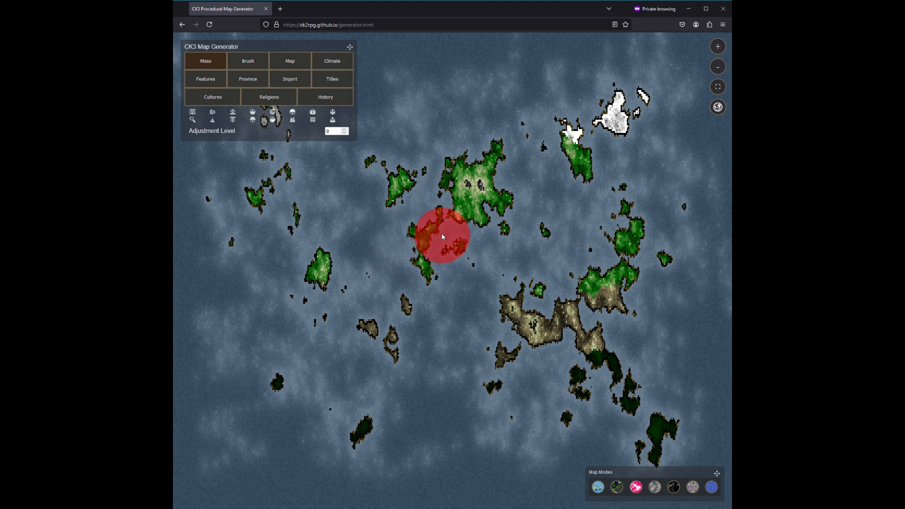
Examine the map's zoom and wrap views and look through the generator's Brush, Map, Climate, Titles, Features and Mass settings.
drag(354, 48, 358, 50)
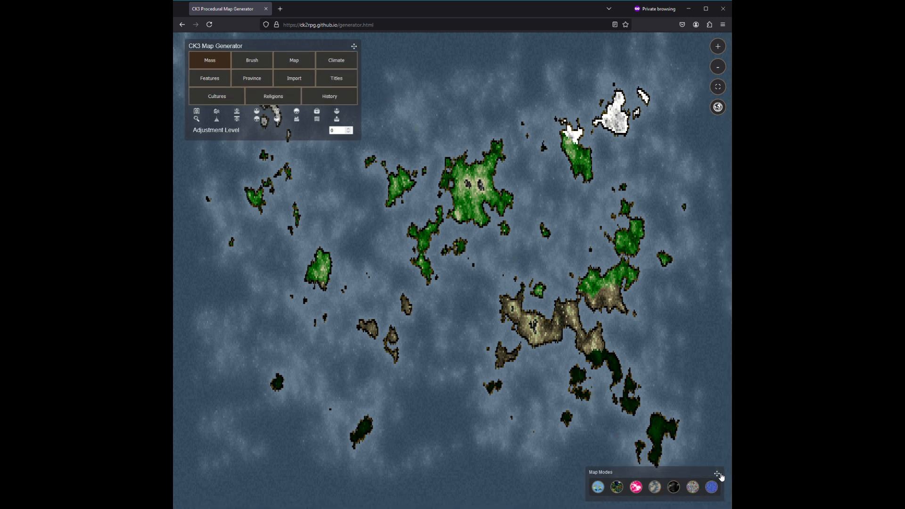
click(717, 49)
click(711, 67)
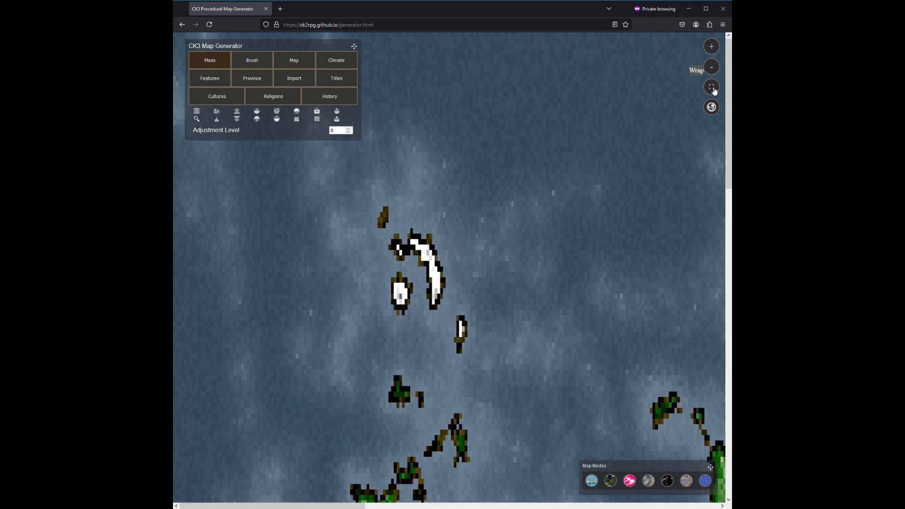
click(713, 88)
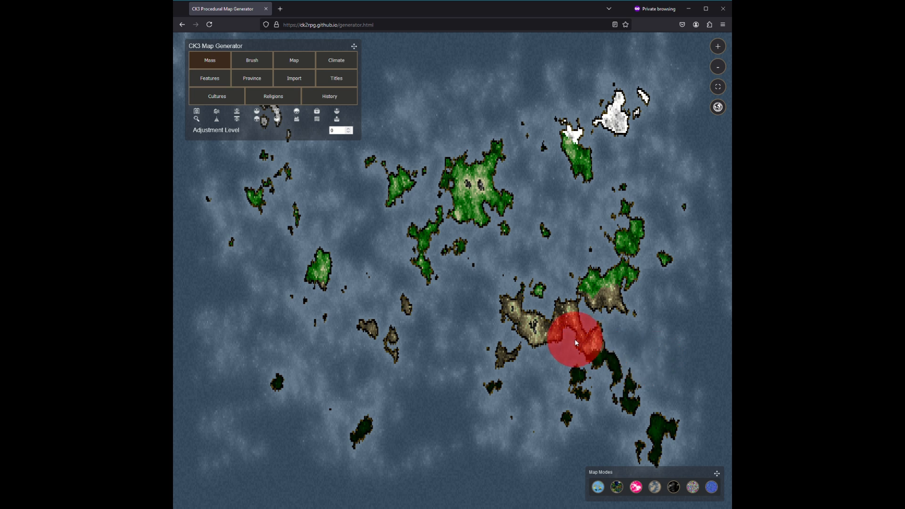
click(250, 60)
click(249, 61)
click(293, 61)
click(336, 66)
click(336, 78)
click(219, 81)
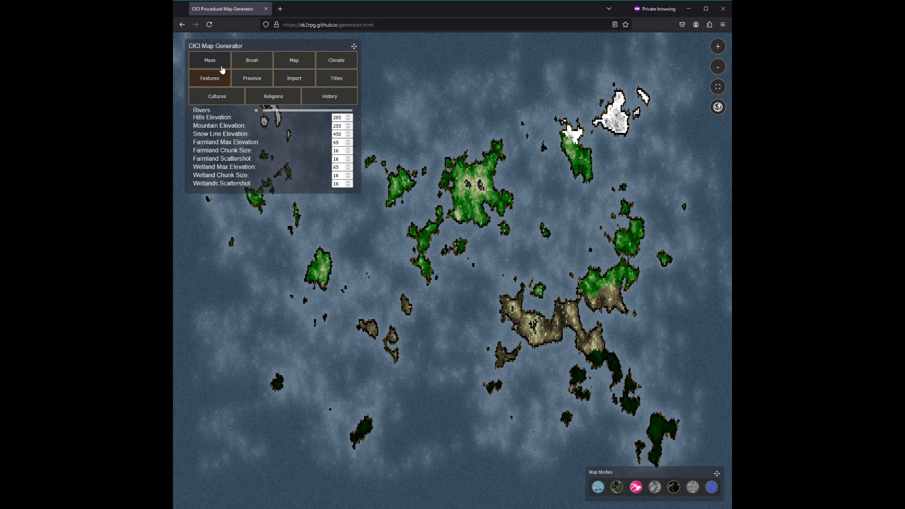
click(221, 66)
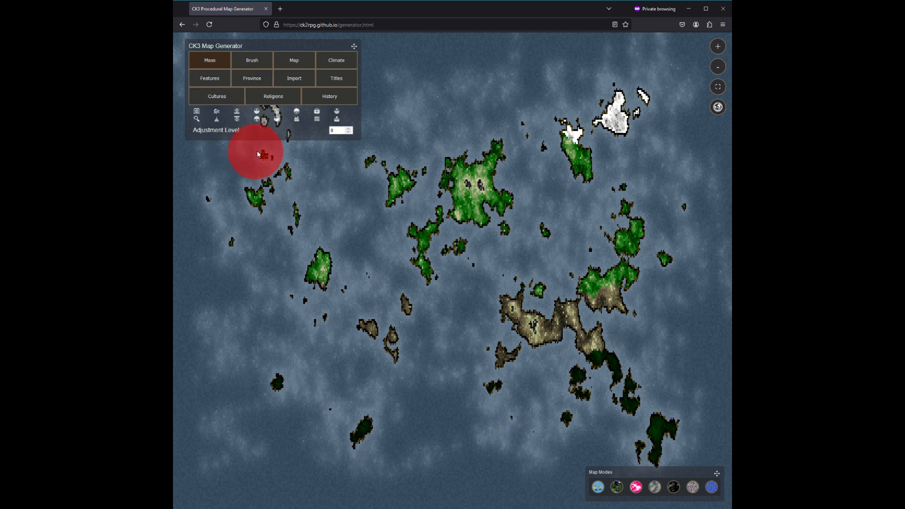
click(237, 113)
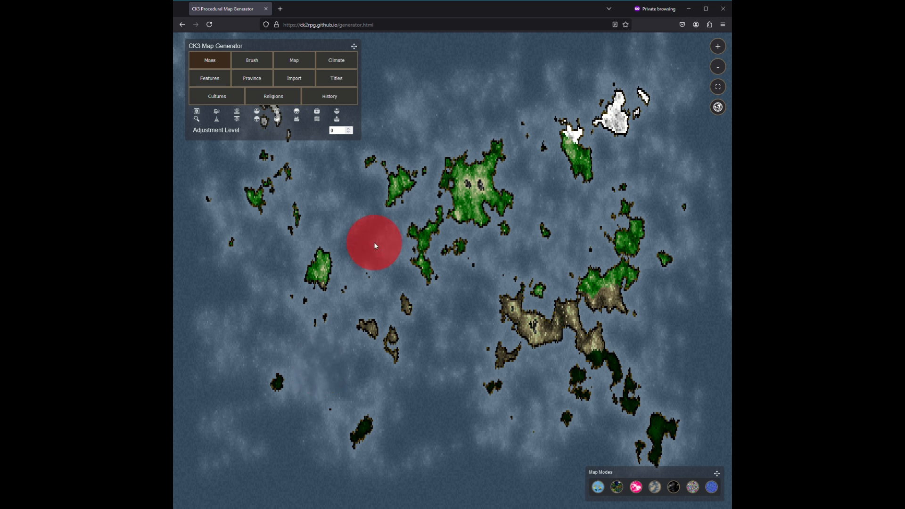
Generate a different random map and repeatedly spread elevation from its spreading centers to enlarge the landmasses.
click(197, 112)
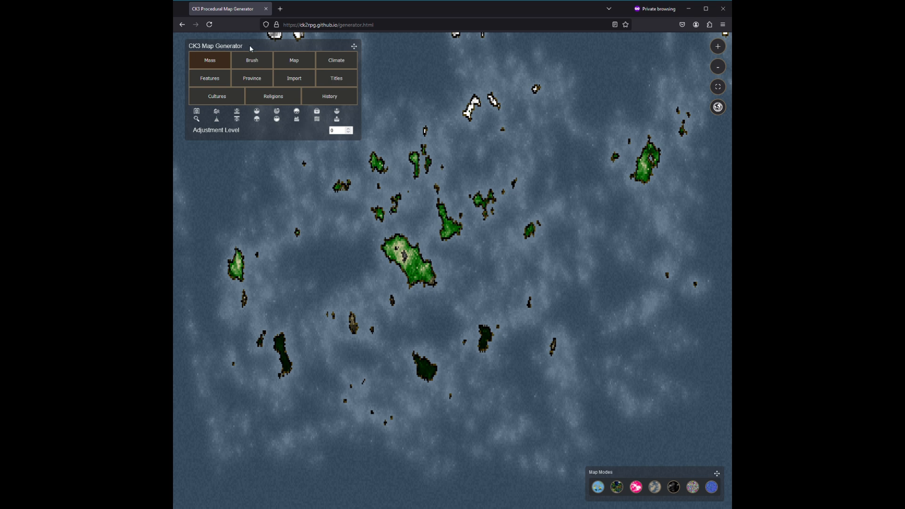
click(240, 113)
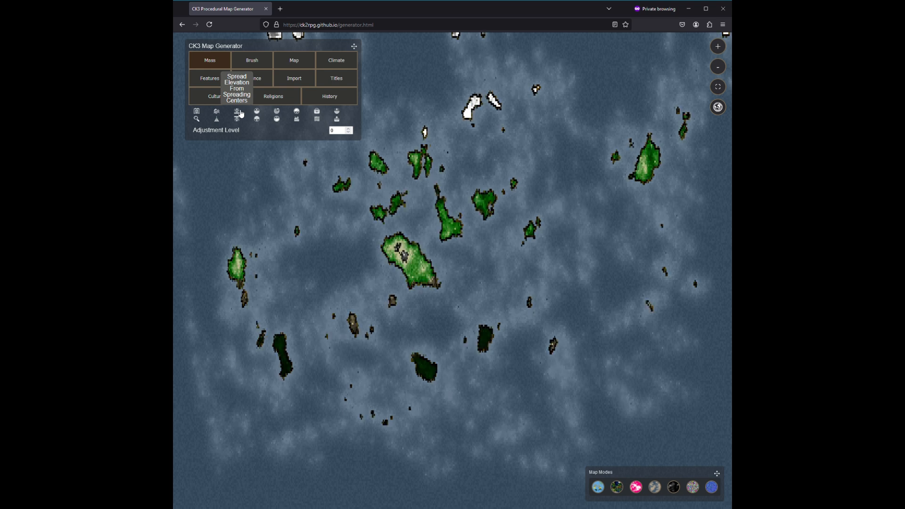
click(240, 113)
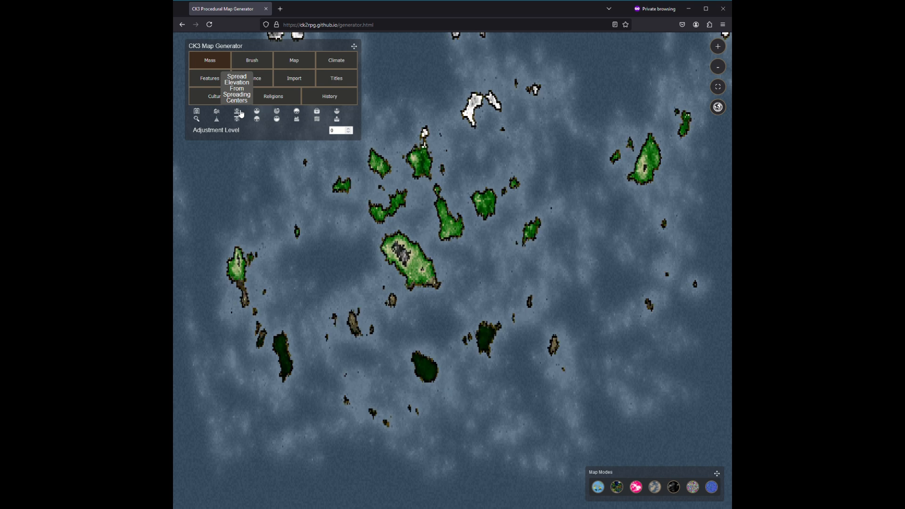
click(240, 113)
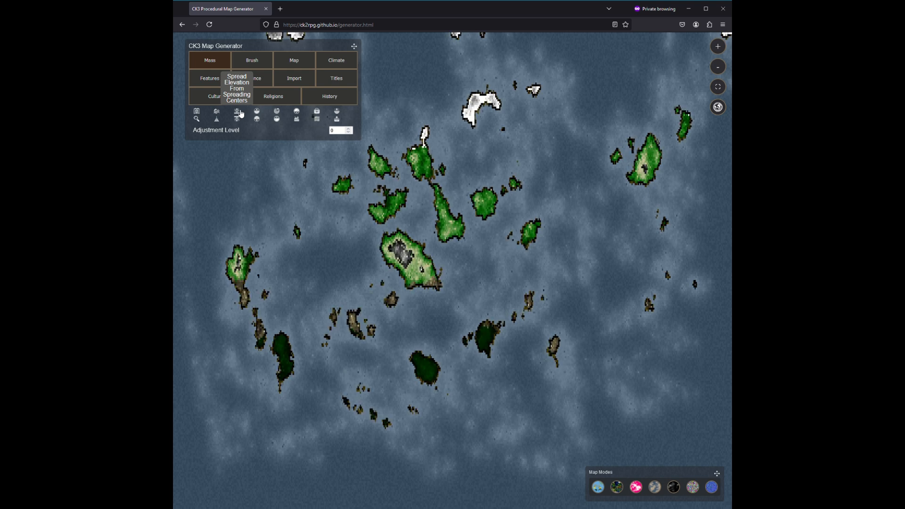
click(239, 113)
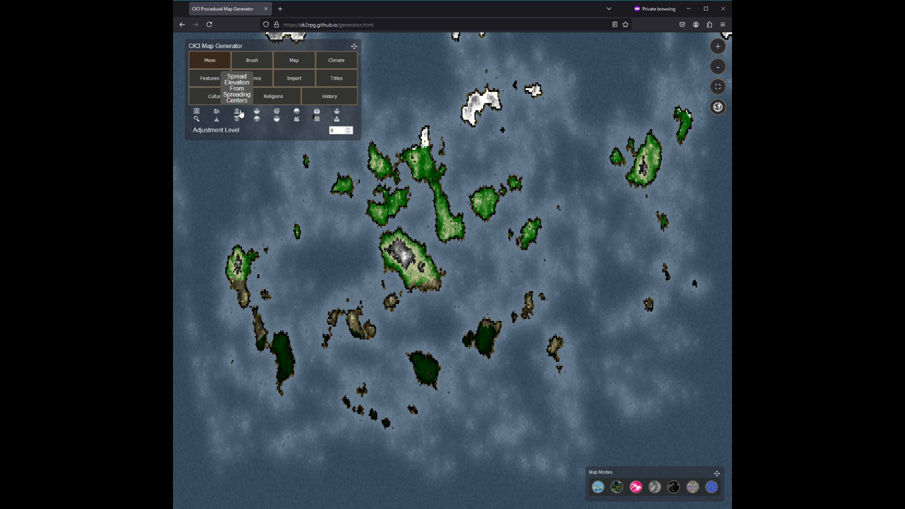
click(240, 113)
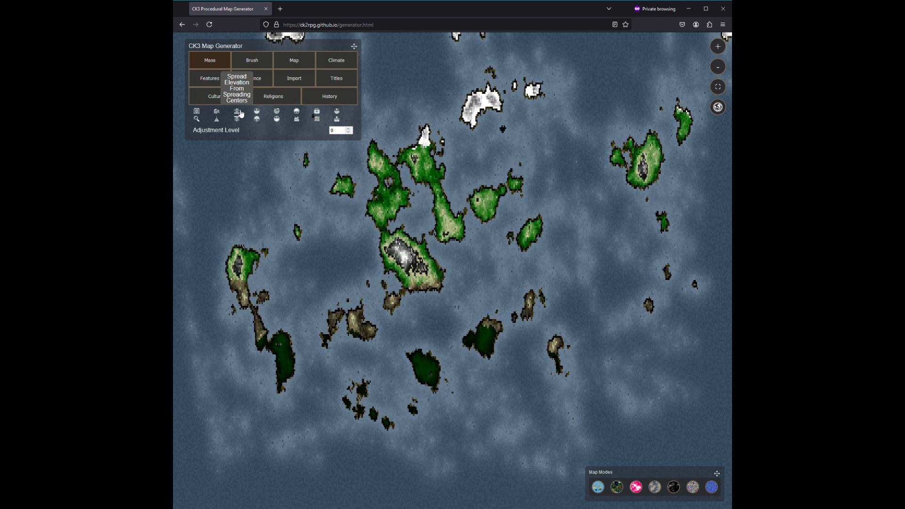
click(240, 113)
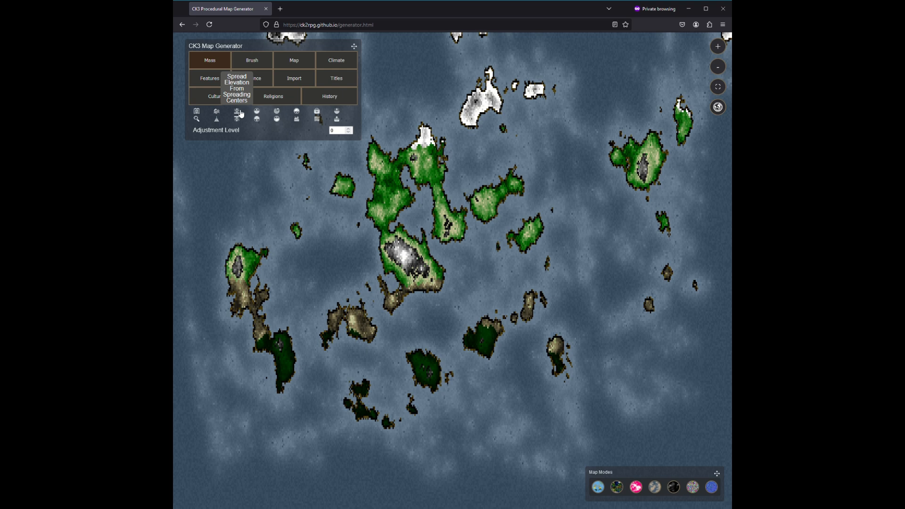
click(240, 113)
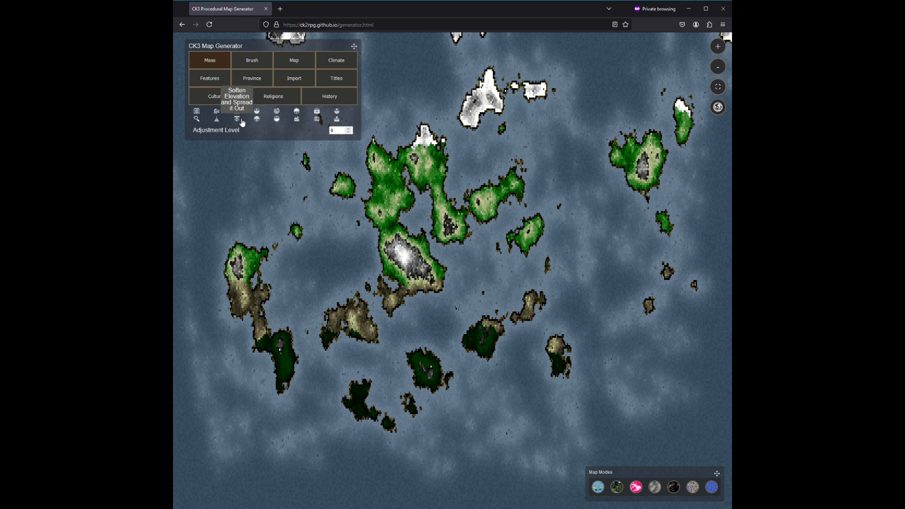
Smooth the terrain by alternating between softening and spreading out the elevation and cleaning up isolated single cells.
click(241, 121)
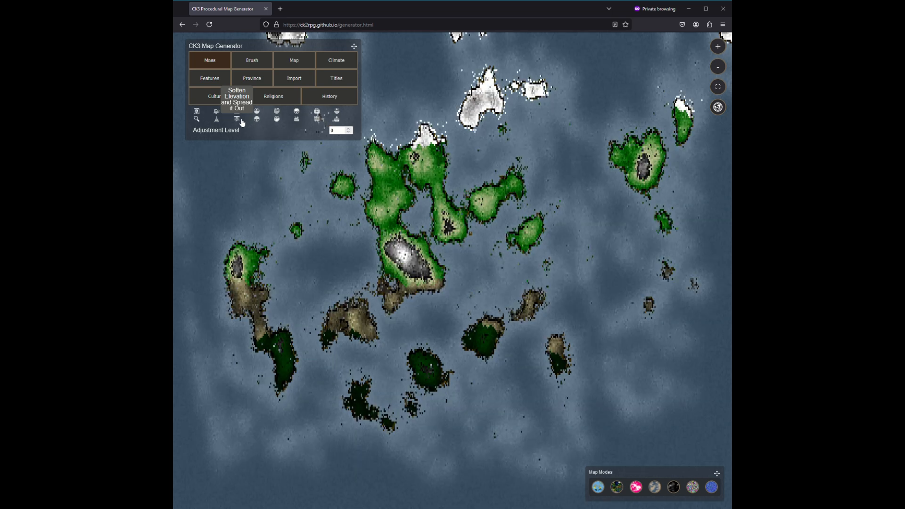
click(241, 120)
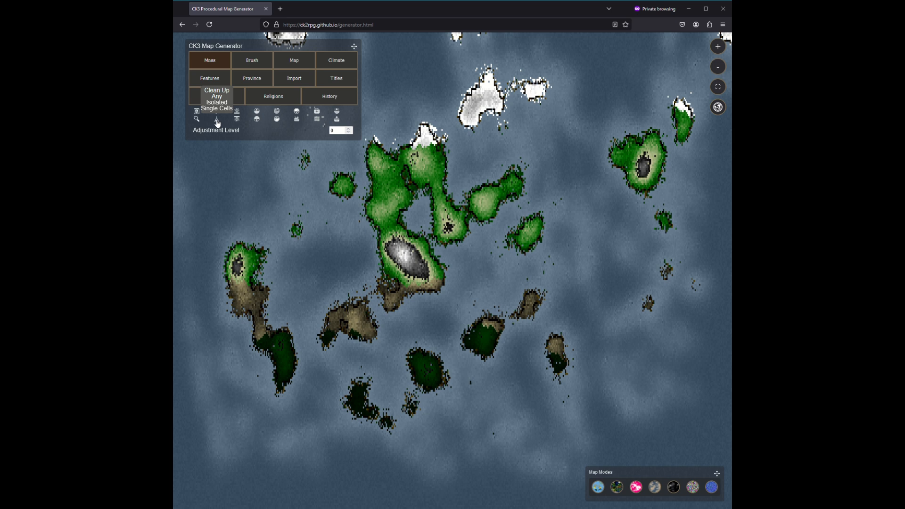
click(217, 121)
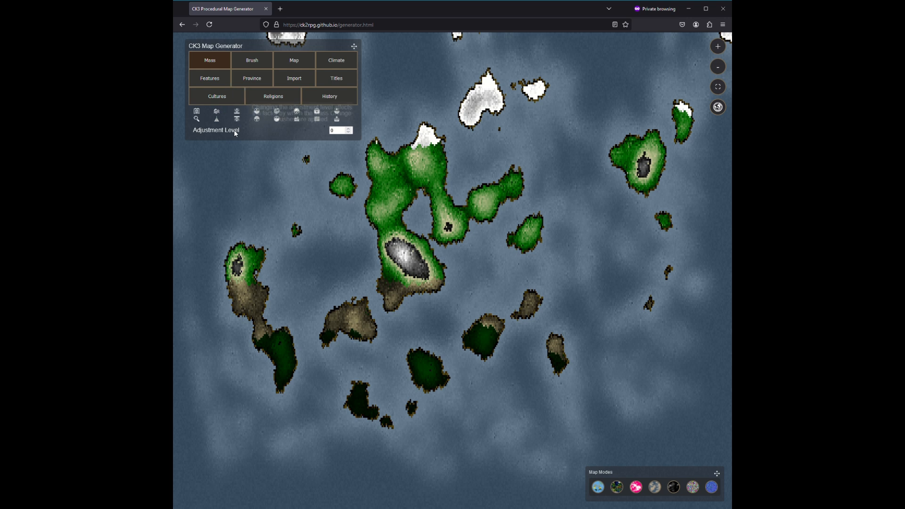
drag(218, 159, 237, 125)
click(238, 121)
click(239, 119)
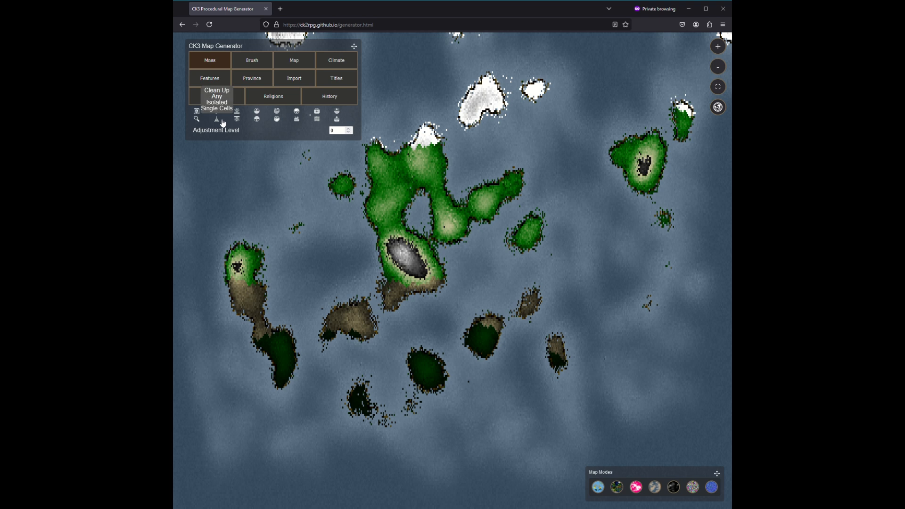
click(223, 122)
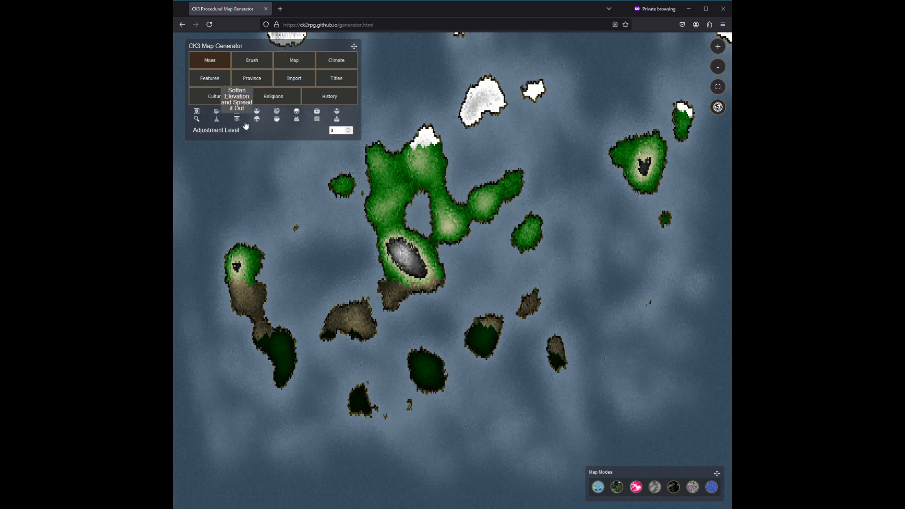
click(240, 121)
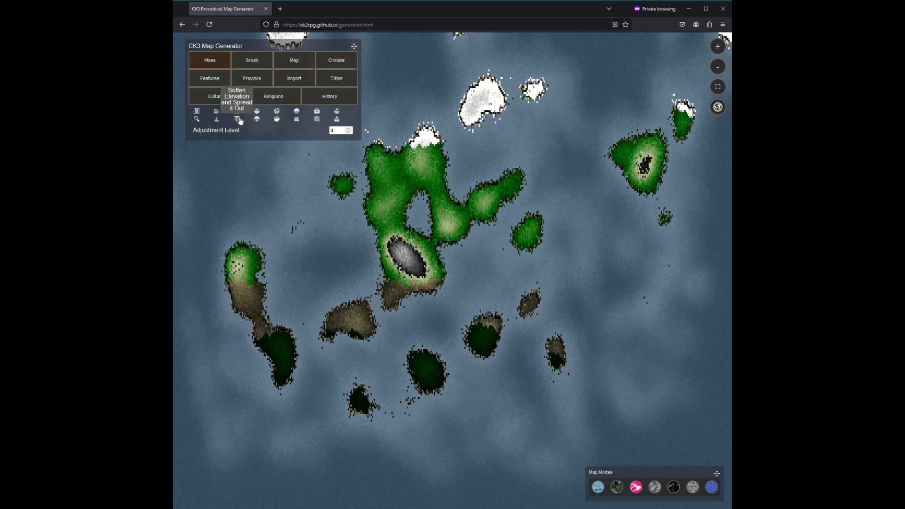
click(217, 120)
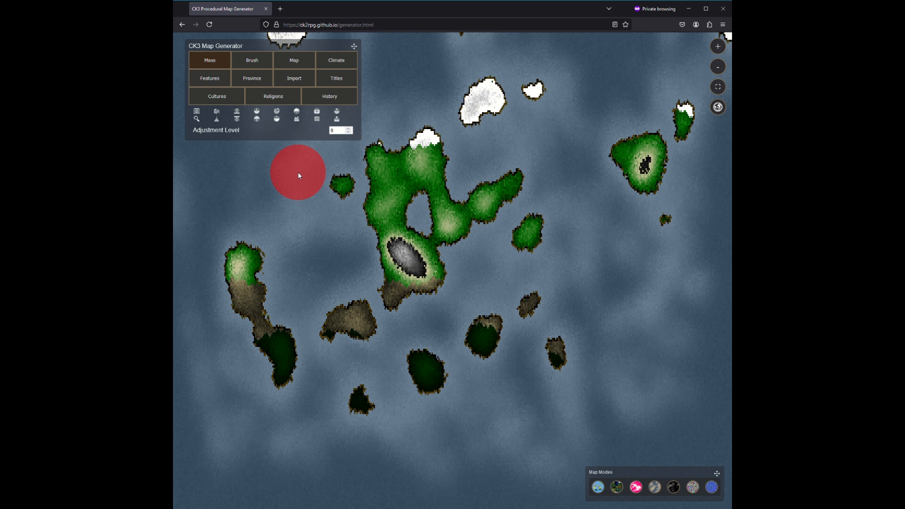
Raise the elevation everywhere on the map and open the Adjustment Level value for editing.
click(260, 114)
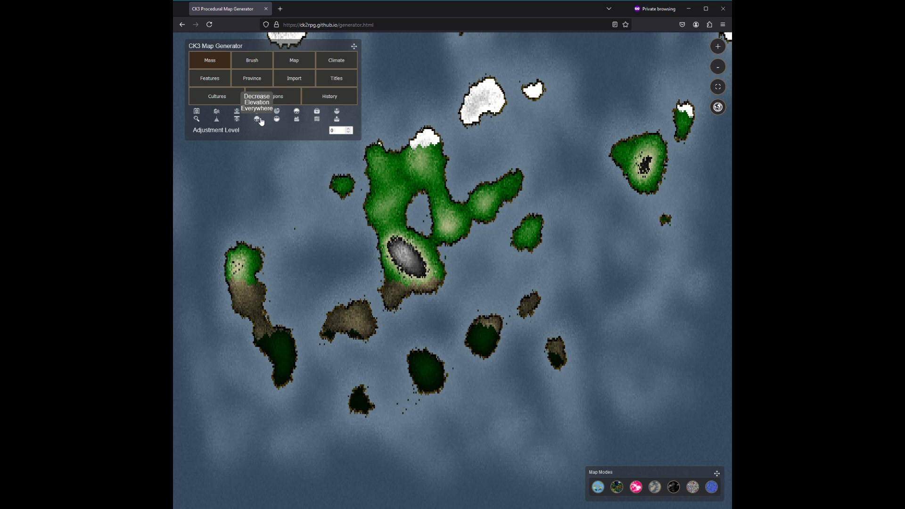
double_click(336, 132)
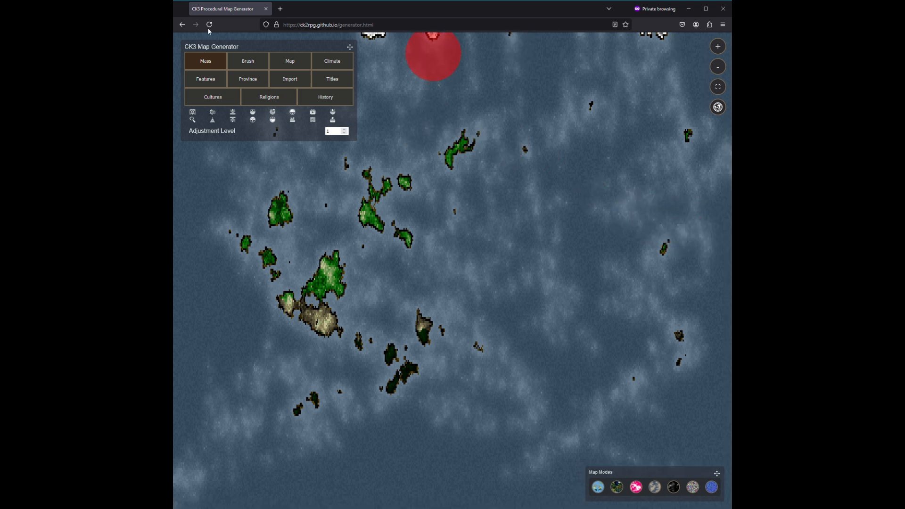
Open the brush settings, reposition the generator panel slightly, and try a Brush Size of 5 before setting it back to 30.
click(257, 62)
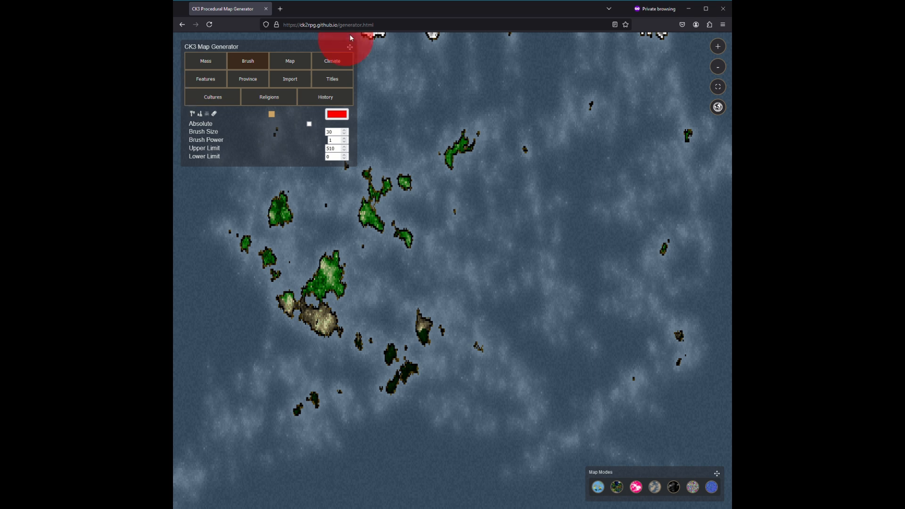
drag(350, 46, 365, 49)
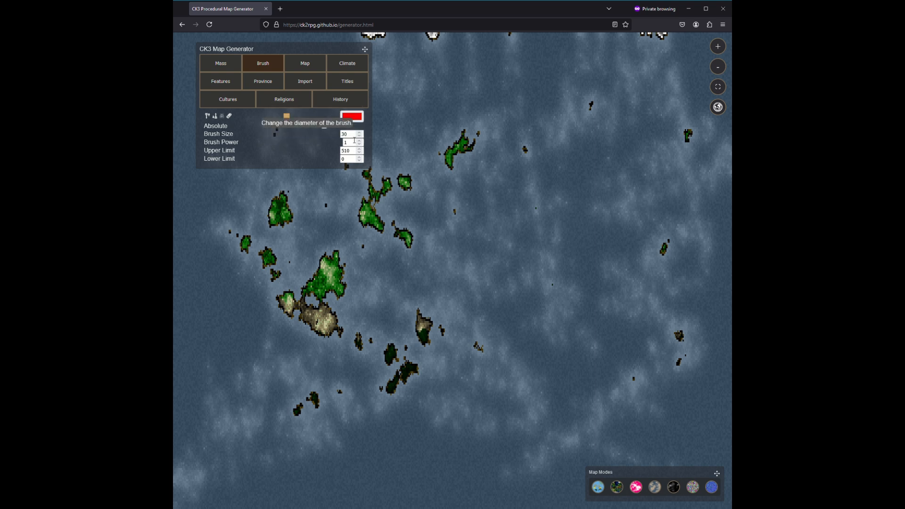
drag(350, 135, 326, 136)
text(5)
text(30)
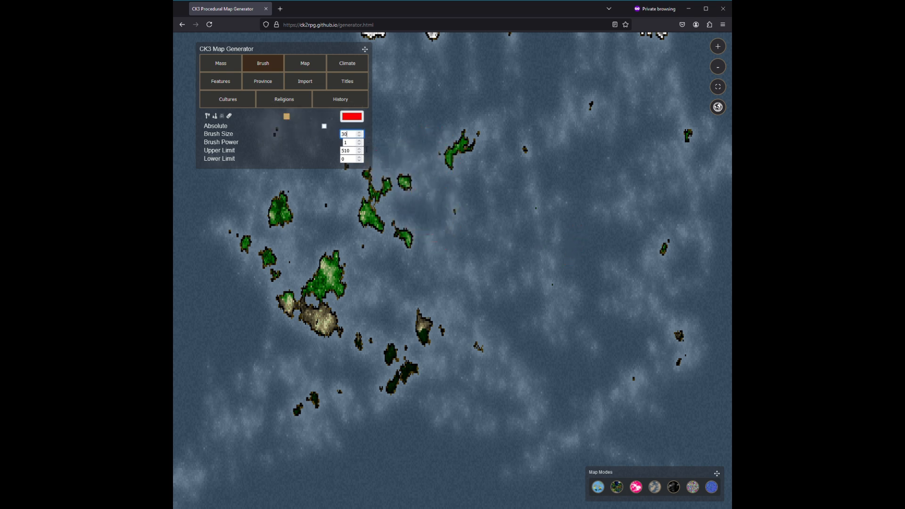
Raise a diagonal strip of land in the eastern sea with Brush Power 10, and extend it southward with Brush Power 50.
key(Tab)
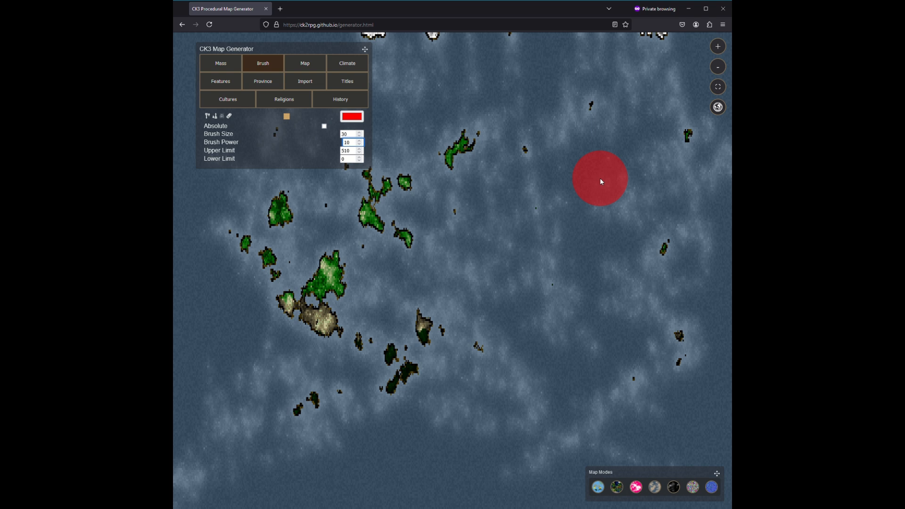
mouse_move(598, 147)
mouse_down()
mouse_move(561, 219)
mouse_move(604, 134)
mouse_move(565, 223)
mouse_move(517, 283)
mouse_up()
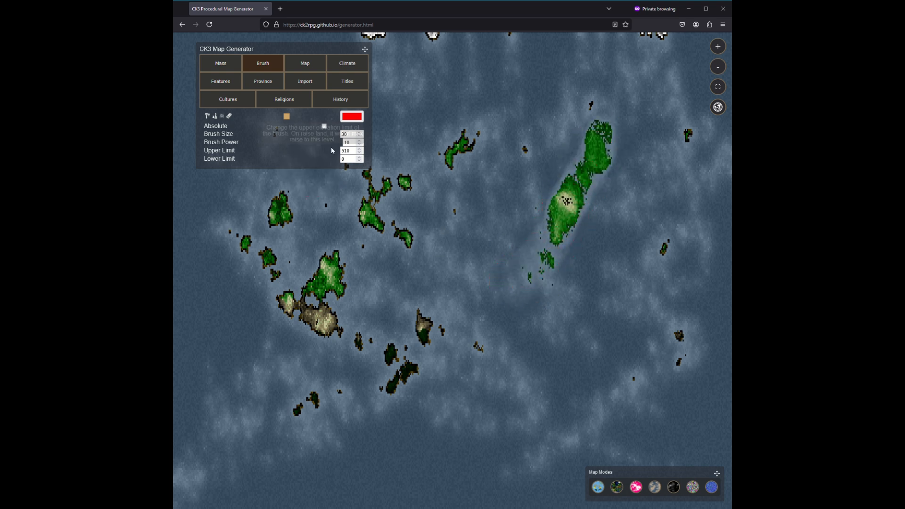
mouse_move(352, 142)
mouse_down()
mouse_move(318, 146)
mouse_move(342, 146)
mouse_up()
text(50)
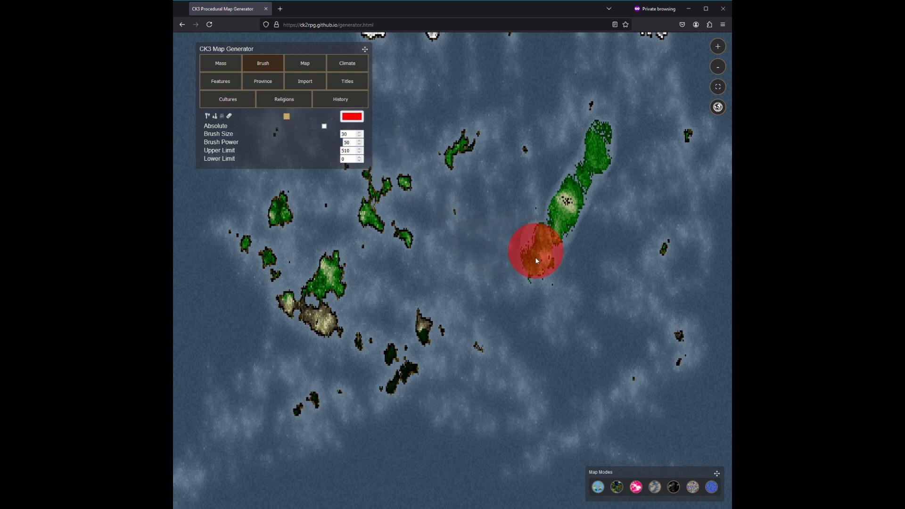
drag(536, 260, 536, 278)
mouse_move(480, 293)
mouse_down()
mouse_move(589, 348)
mouse_move(539, 332)
mouse_up()
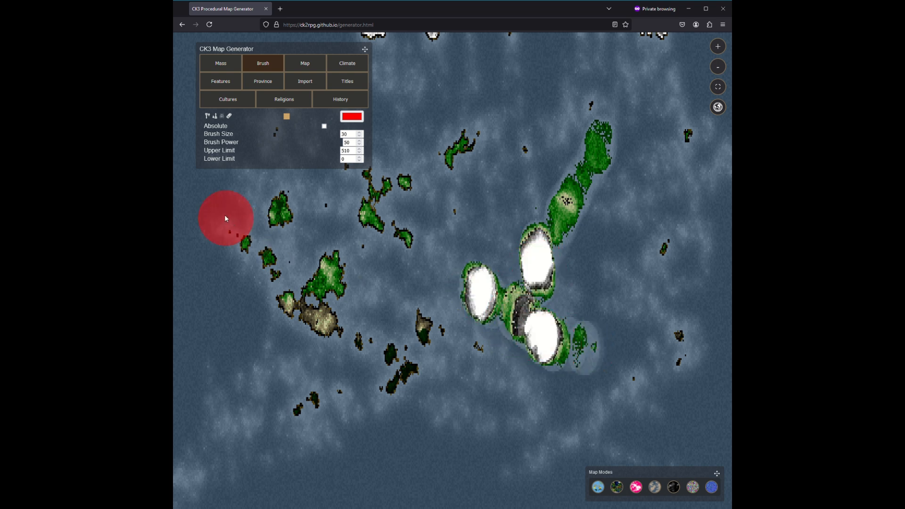
Set the brush's Upper Limit to 45 and raise a flat diagonal landmass in the northern sea, northwest of the painted strip.
double_click(345, 142)
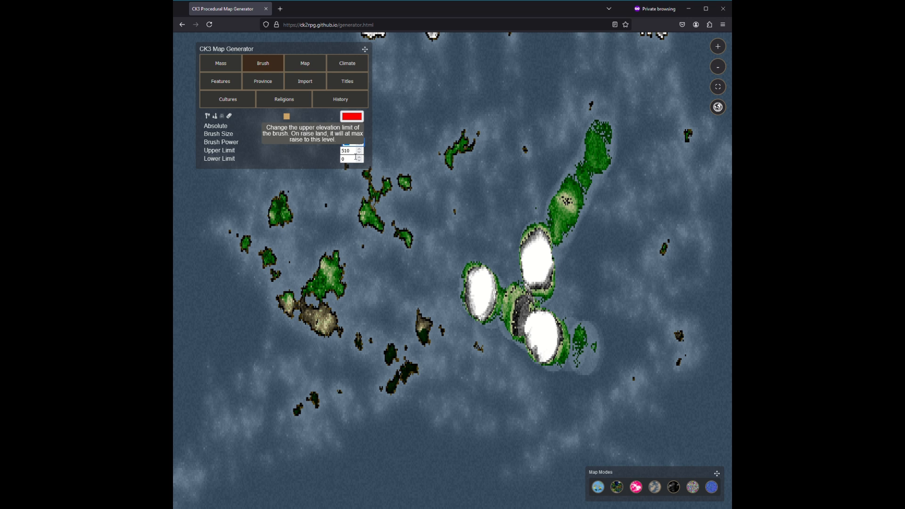
key(Tab)
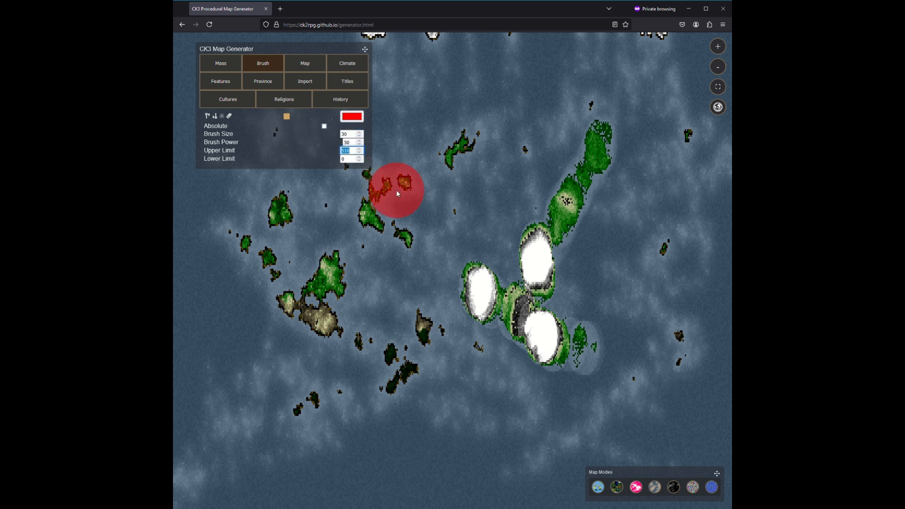
text(45)
mouse_move(547, 103)
mouse_down()
mouse_move(534, 122)
mouse_move(553, 94)
mouse_move(513, 158)
mouse_move(550, 89)
mouse_move(519, 171)
mouse_move(460, 184)
mouse_up()
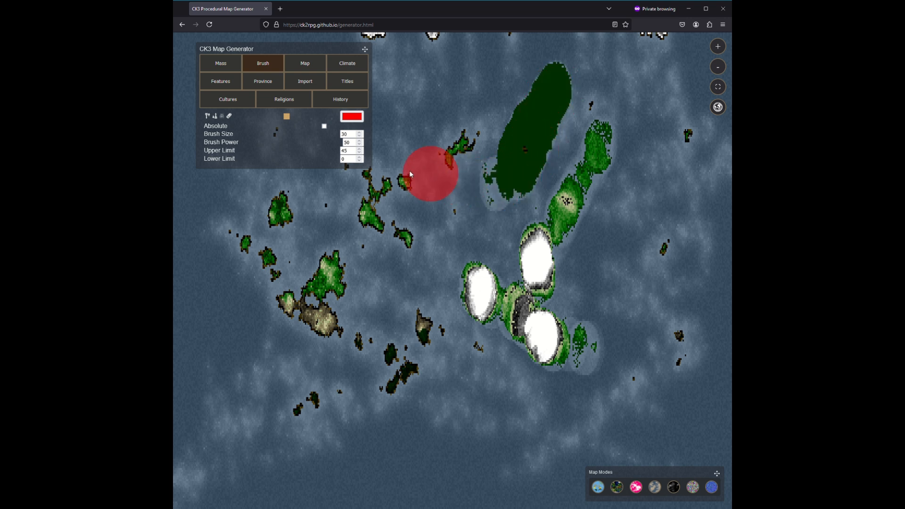
Set the brush's Lower Limit to 10 and lower the flat northern landmass with the lowering brush.
double_click(347, 158)
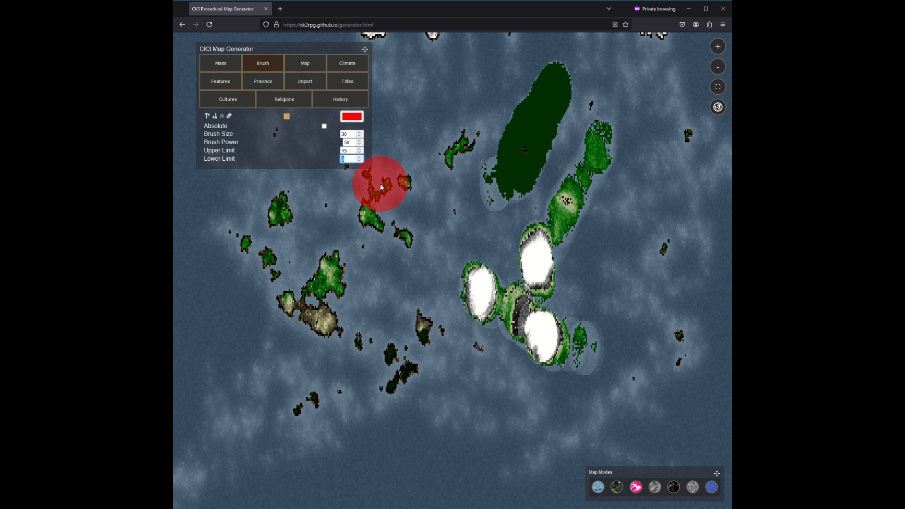
text(10)
click(216, 118)
click(435, 200)
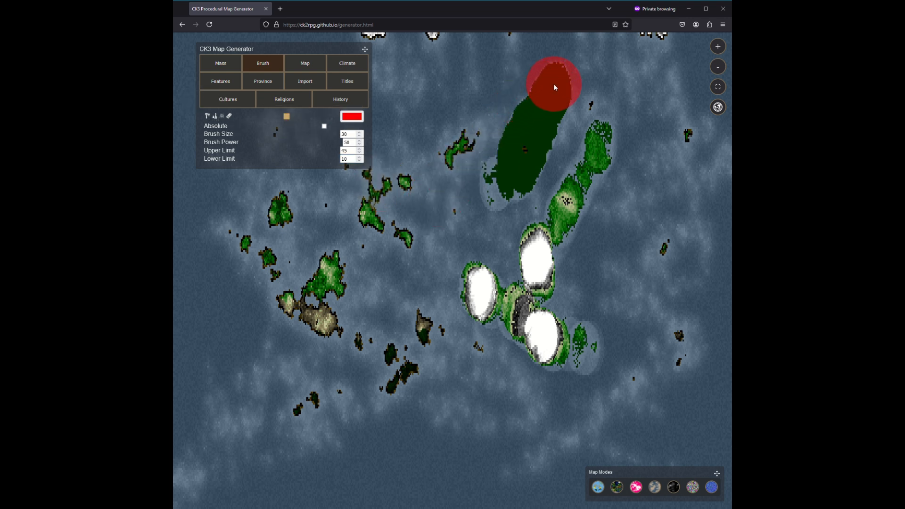
mouse_move(547, 95)
mouse_down()
mouse_move(503, 164)
mouse_move(506, 190)
mouse_move(526, 178)
mouse_move(572, 76)
mouse_move(534, 86)
mouse_move(516, 133)
mouse_up()
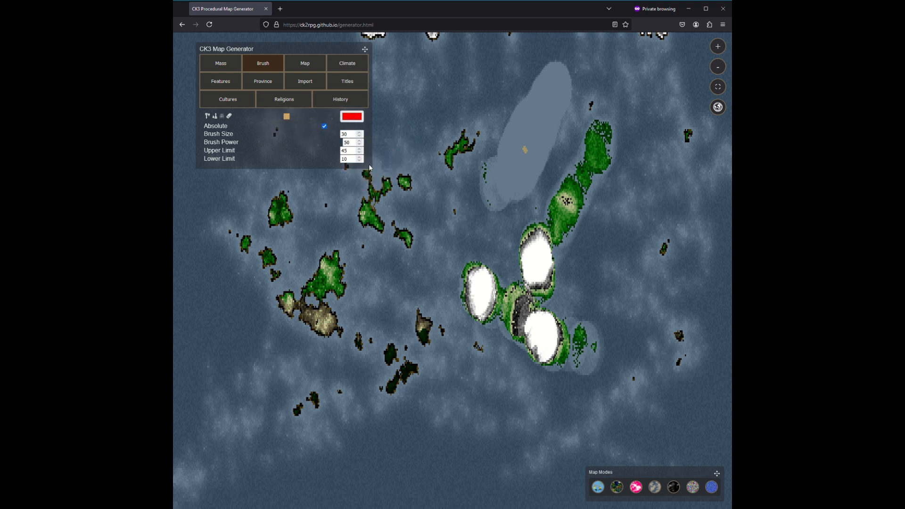
With Absolute enabled, raise a curved landmass west of the lowered strip and clean up isolated single cells.
drag(352, 143, 327, 147)
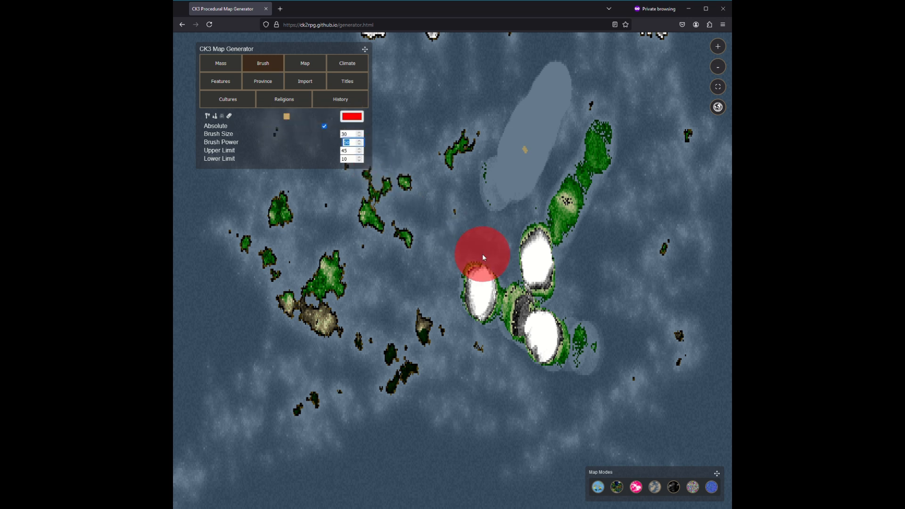
drag(352, 134, 318, 131)
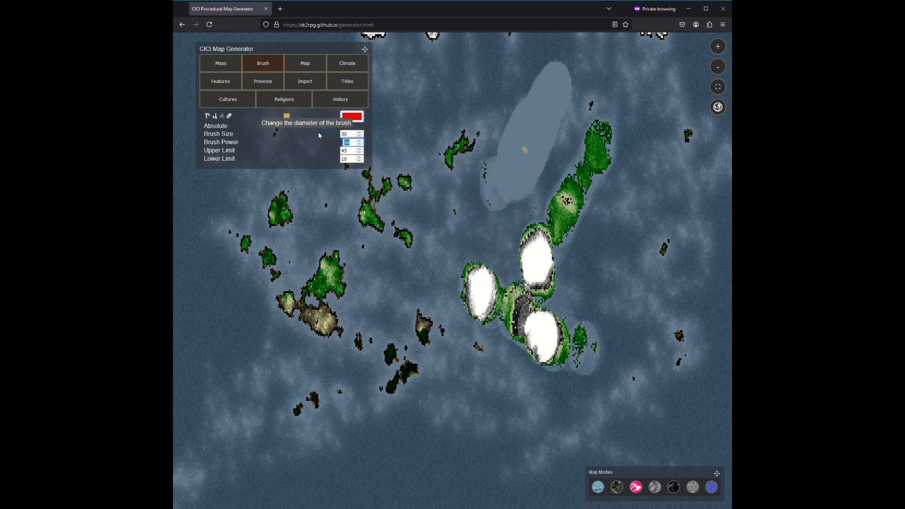
click(207, 116)
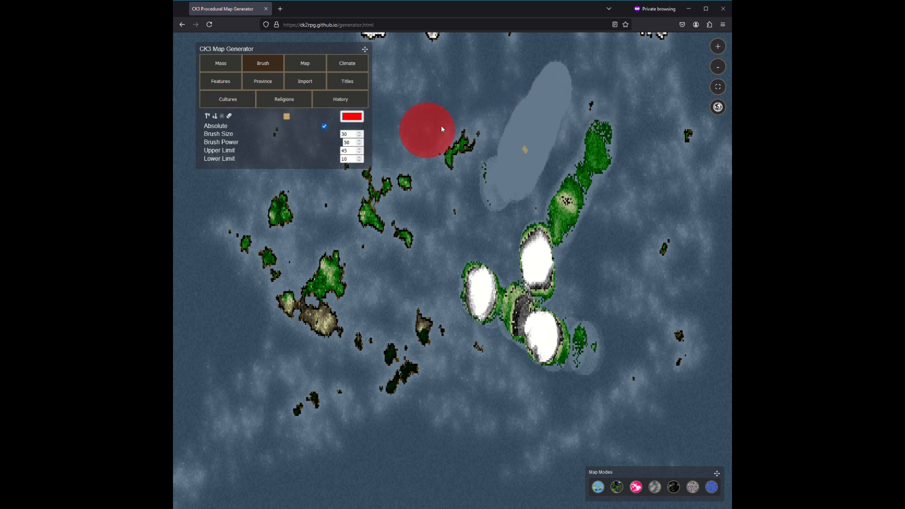
mouse_move(491, 97)
mouse_down()
mouse_move(433, 148)
mouse_move(432, 194)
mouse_move(464, 233)
mouse_up()
click(221, 65)
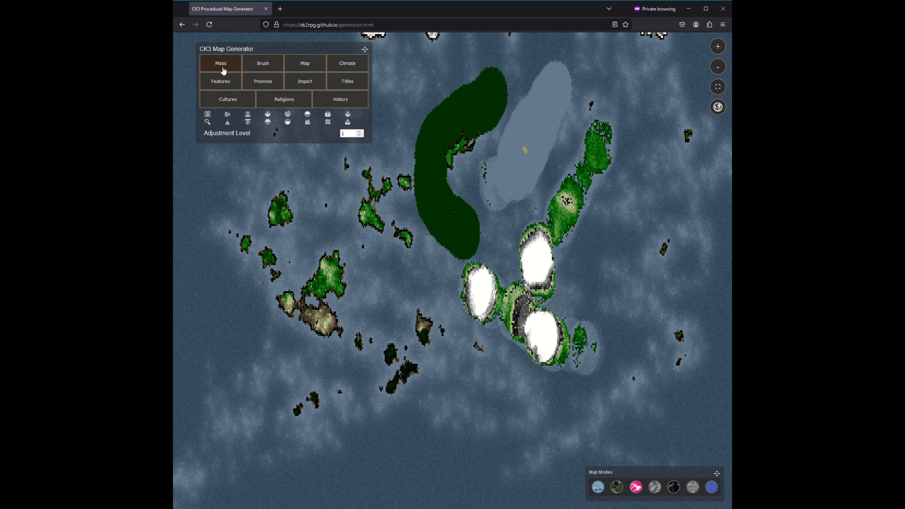
click(229, 124)
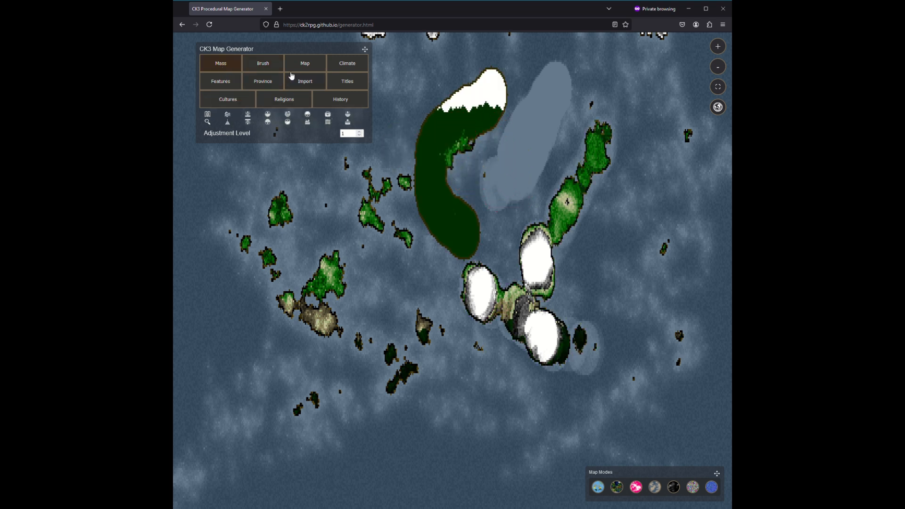
Turn off Absolute for the brush and lower the snowy mountain just south of the curved landmass.
click(277, 67)
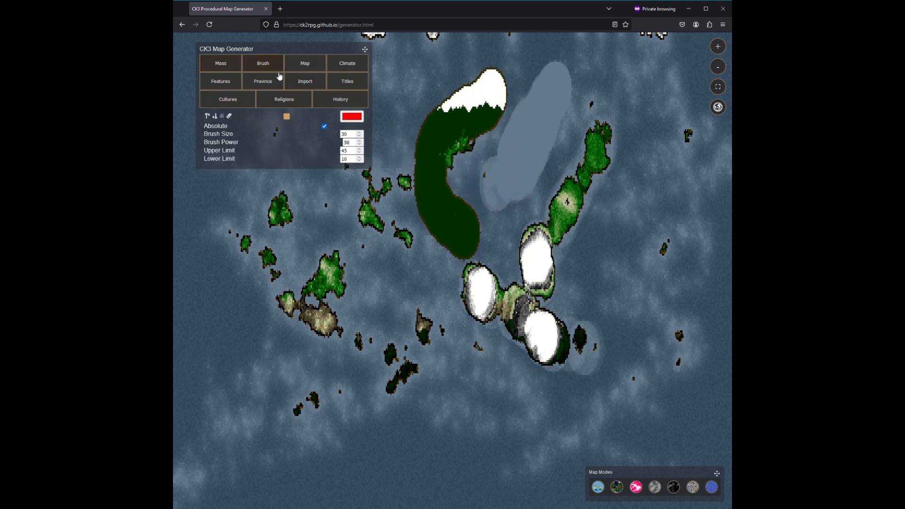
click(324, 127)
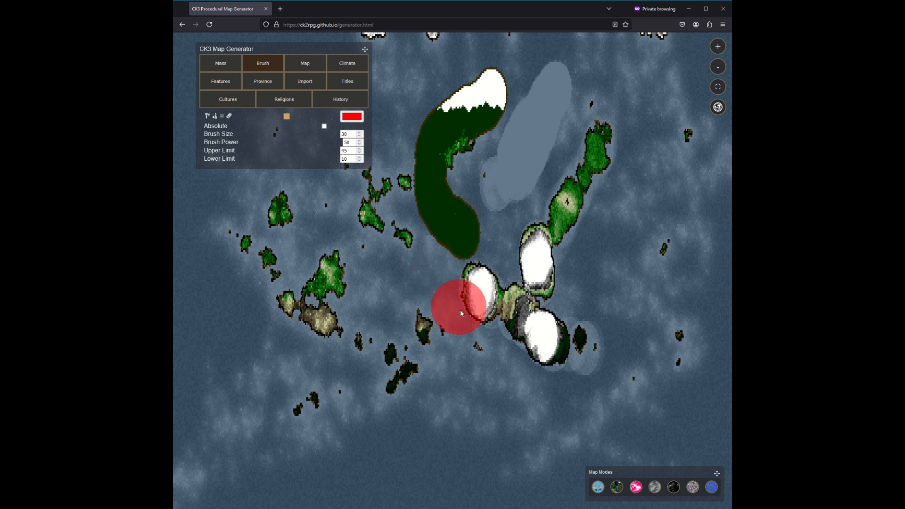
drag(448, 281, 475, 298)
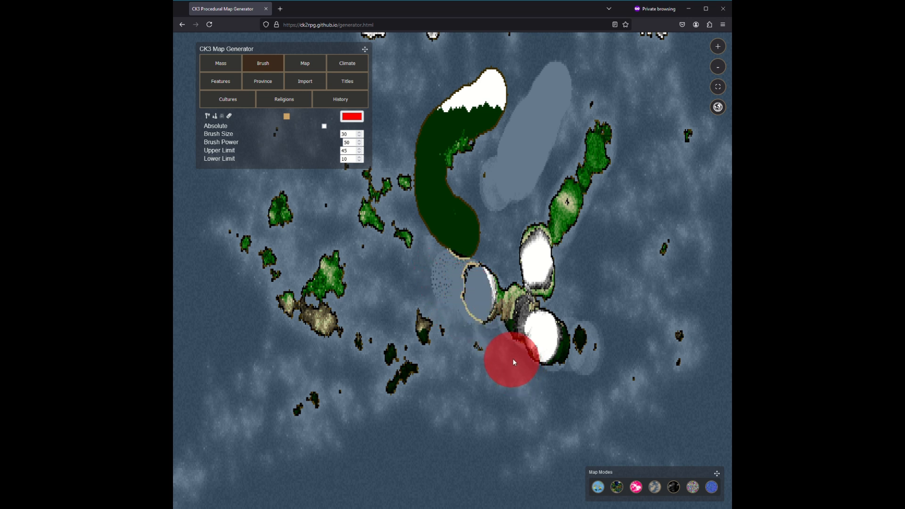
Lower the southern mountain with Brush Power 2 and the mountains north of it with Brush Power 1, and clean up isolated single cells.
double_click(351, 143)
text(2)
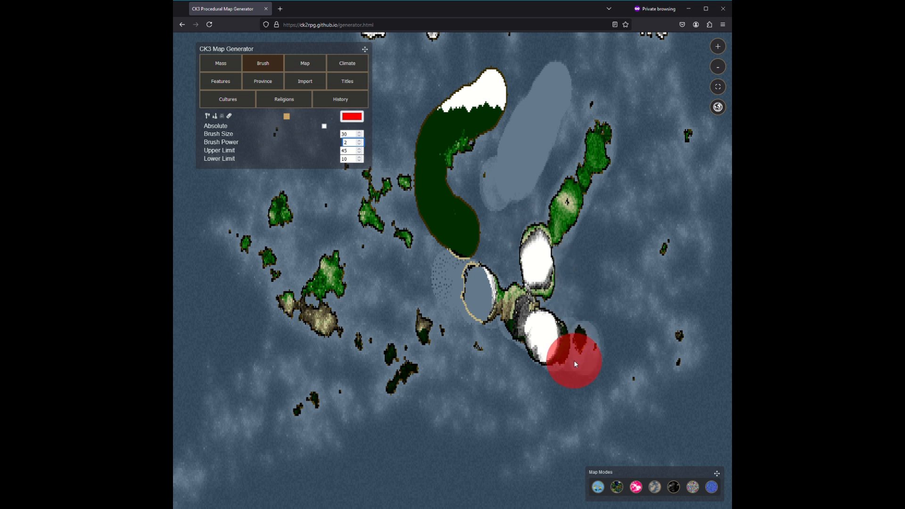
mouse_move(541, 388)
mouse_down()
mouse_move(549, 345)
mouse_move(541, 362)
mouse_move(518, 362)
mouse_move(520, 349)
mouse_up()
click(359, 144)
mouse_move(576, 269)
mouse_down()
mouse_move(551, 263)
mouse_move(514, 279)
mouse_move(501, 259)
mouse_move(515, 259)
mouse_up()
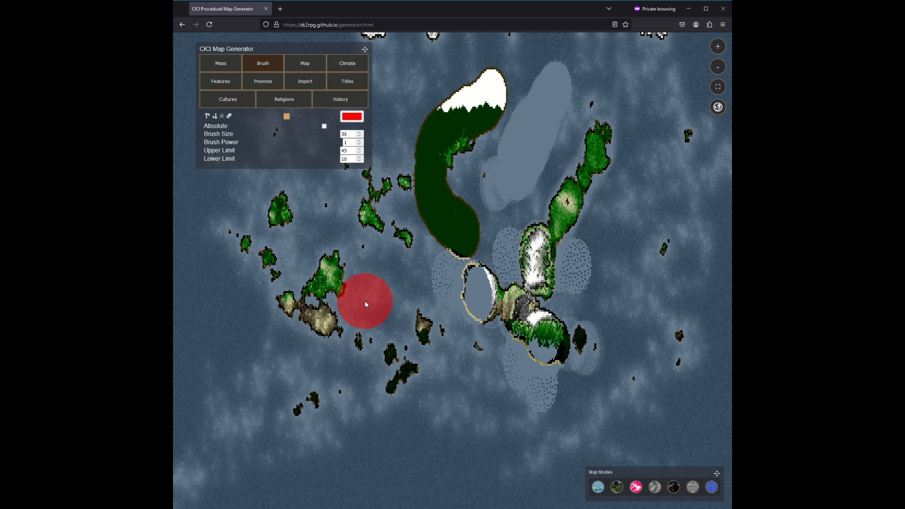
mouse_move(540, 207)
mouse_down()
mouse_move(551, 203)
mouse_move(571, 224)
mouse_up()
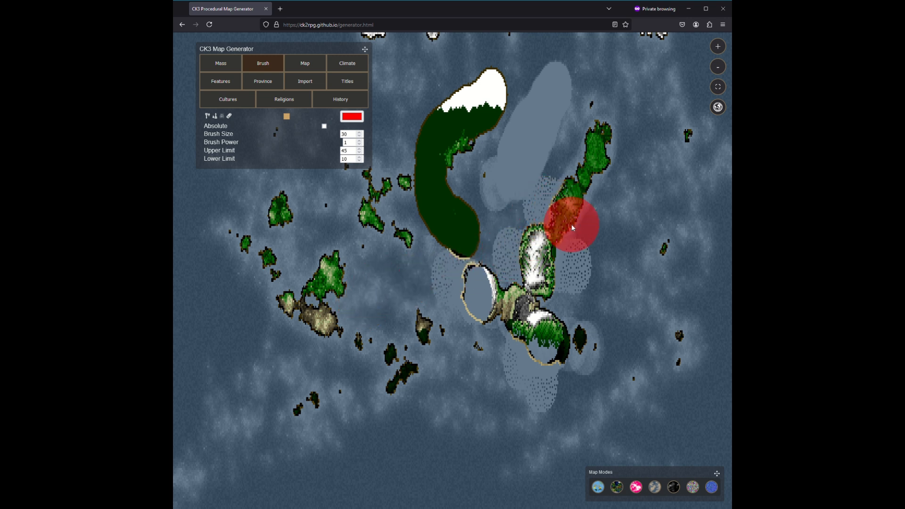
click(219, 67)
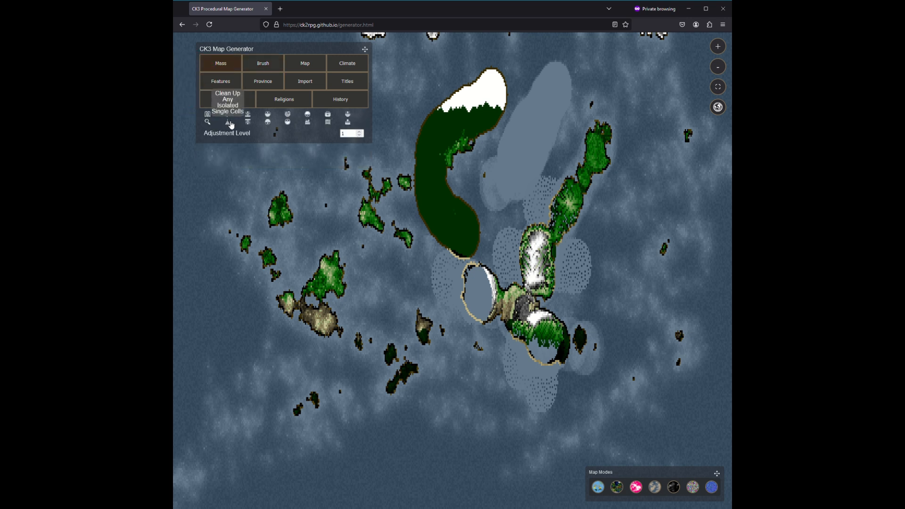
click(229, 123)
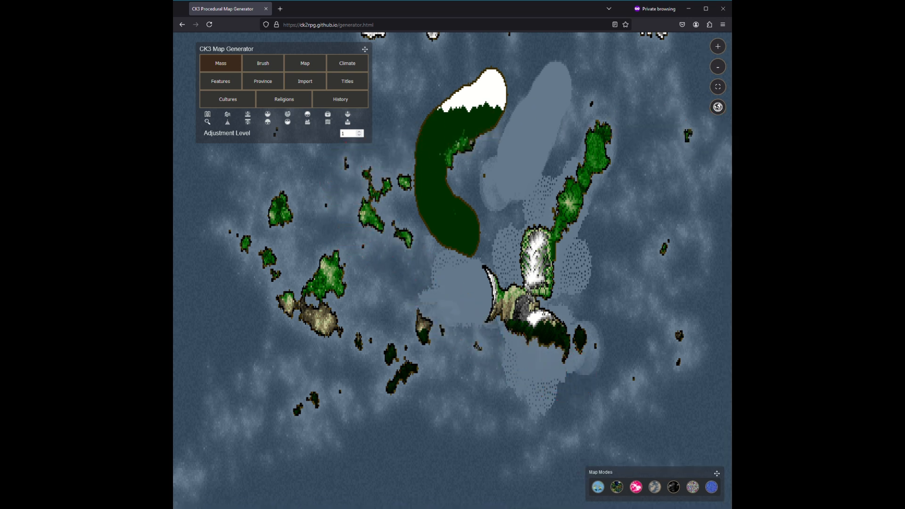
click(262, 63)
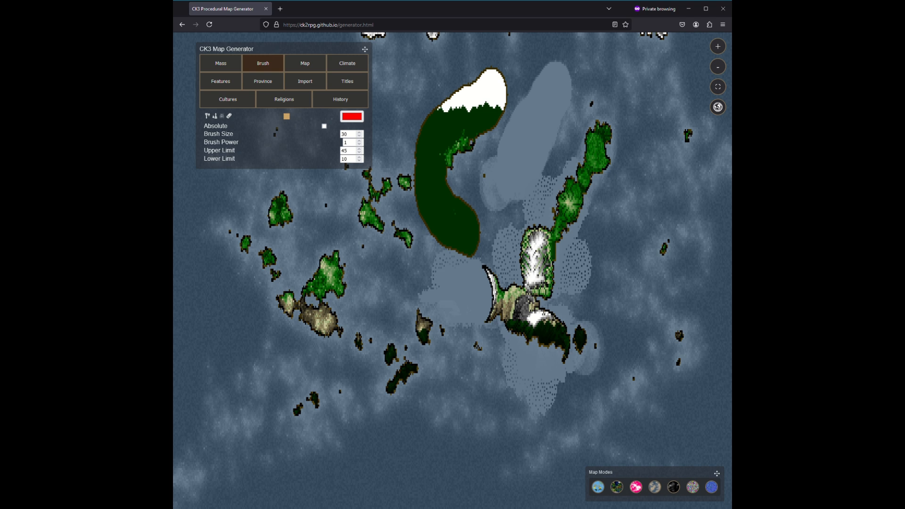
click(290, 118)
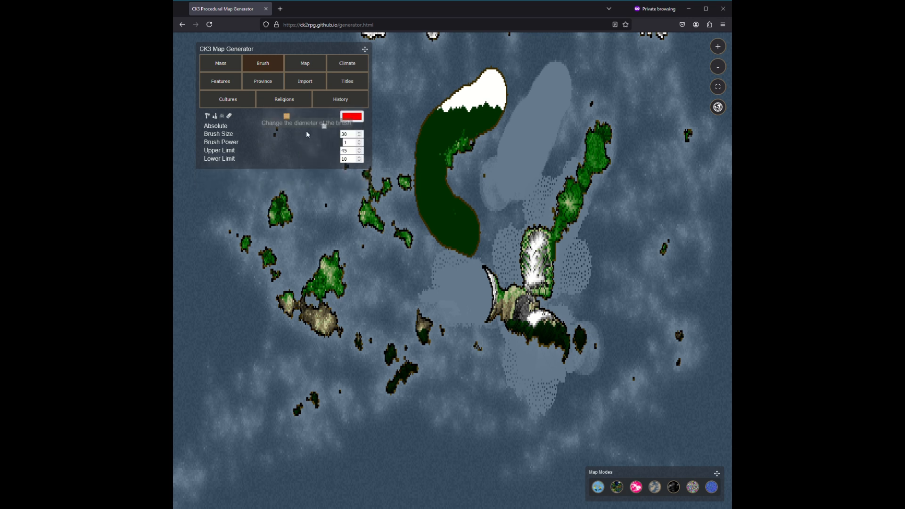
click(350, 119)
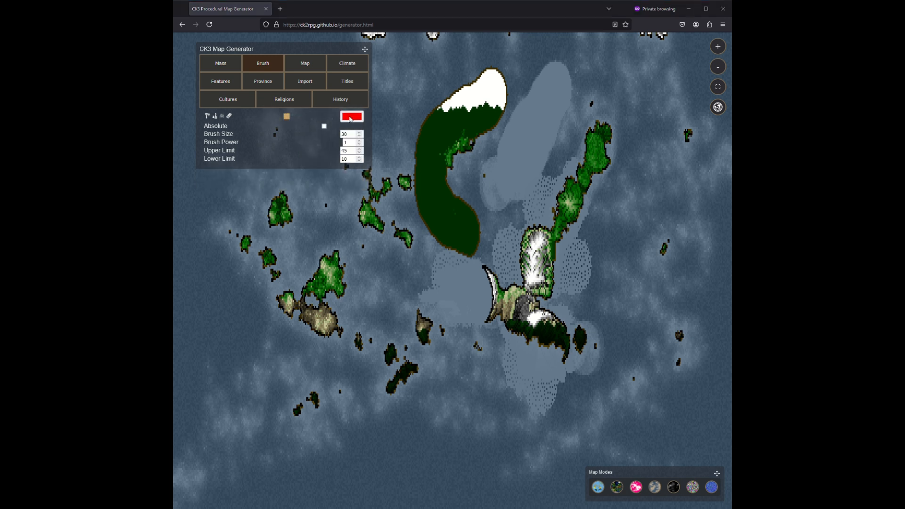
Set the Elevation to Heightmap Divider to 2 and both the Map Size and Resolution to 4096x2048.
click(345, 11)
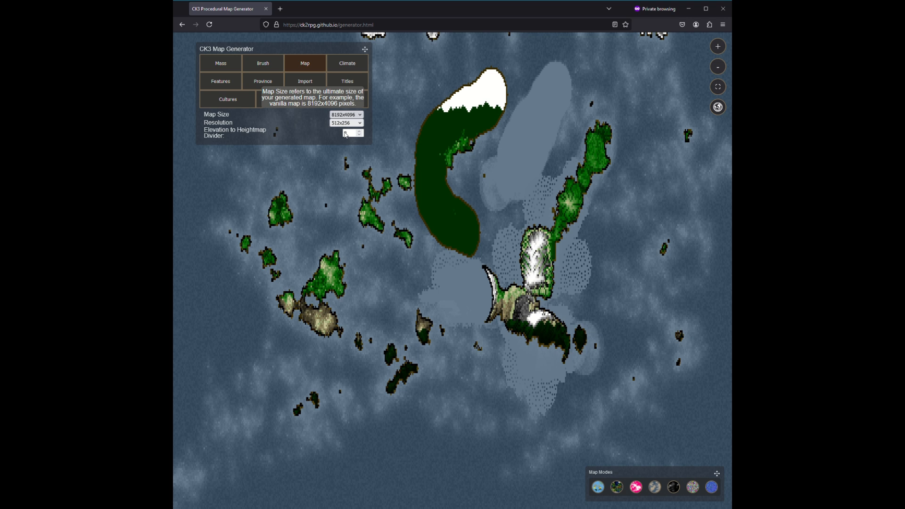
text(2)
click(343, 173)
mouse_move(316, 125)
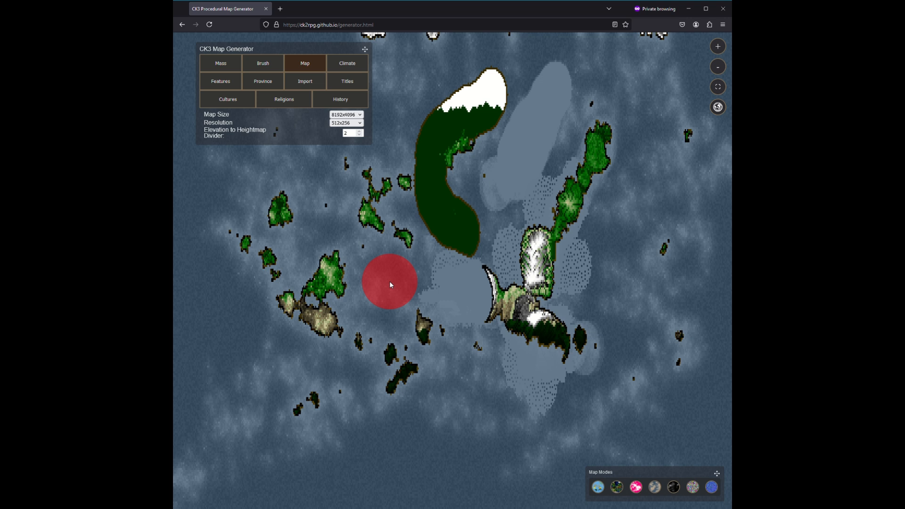
mouse_move(358, 119)
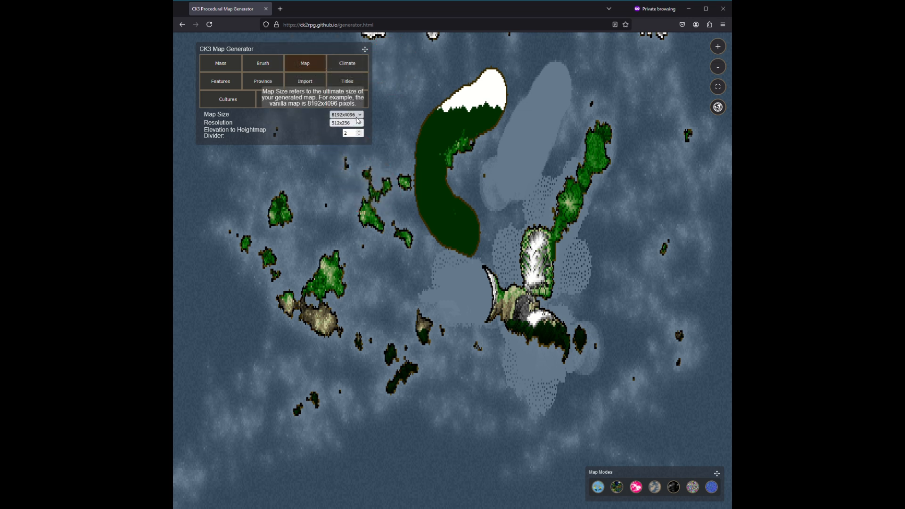
click(349, 159)
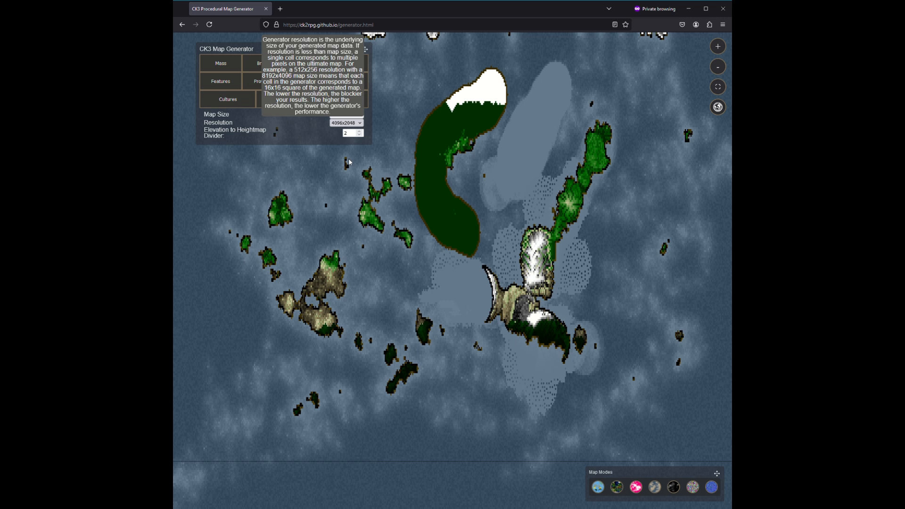
click(349, 201)
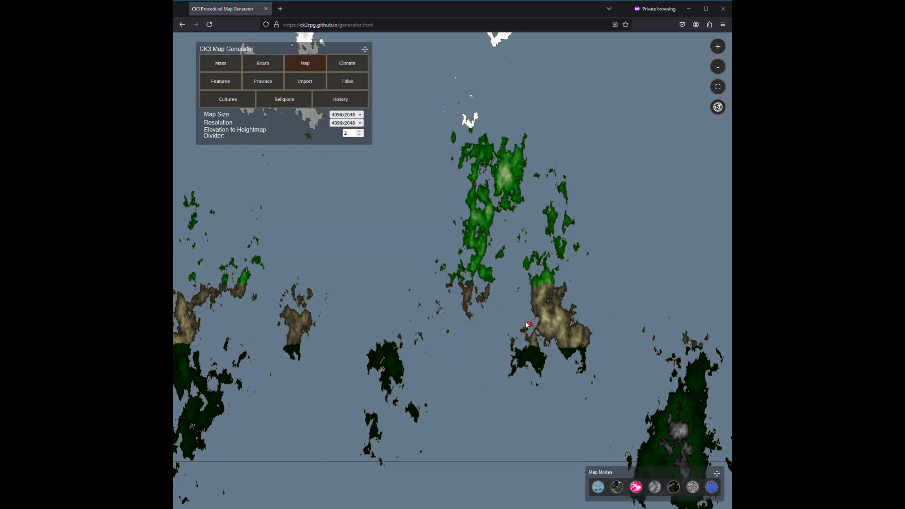
Check the brush's size on the regenerated map, review the map settings, and view the climate settings.
mouse_move(359, 123)
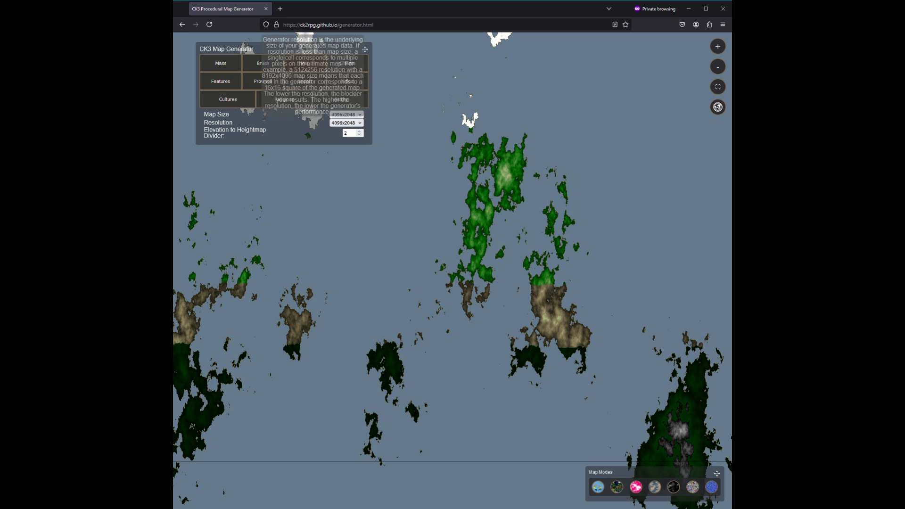
click(248, 66)
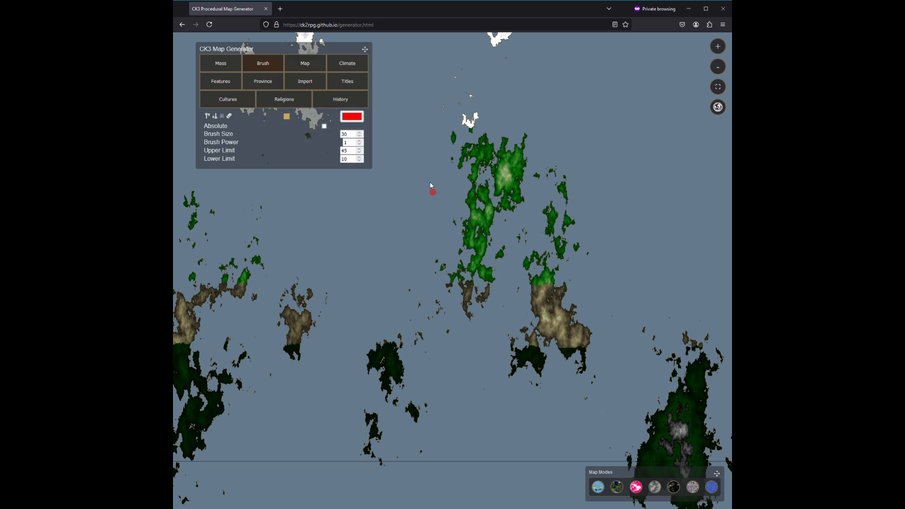
click(310, 67)
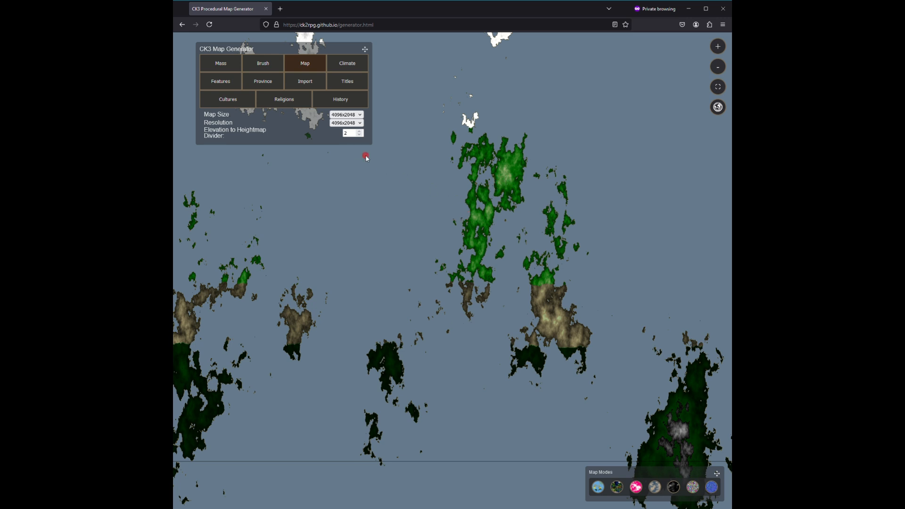
mouse_move(239, 126)
mouse_move(278, 136)
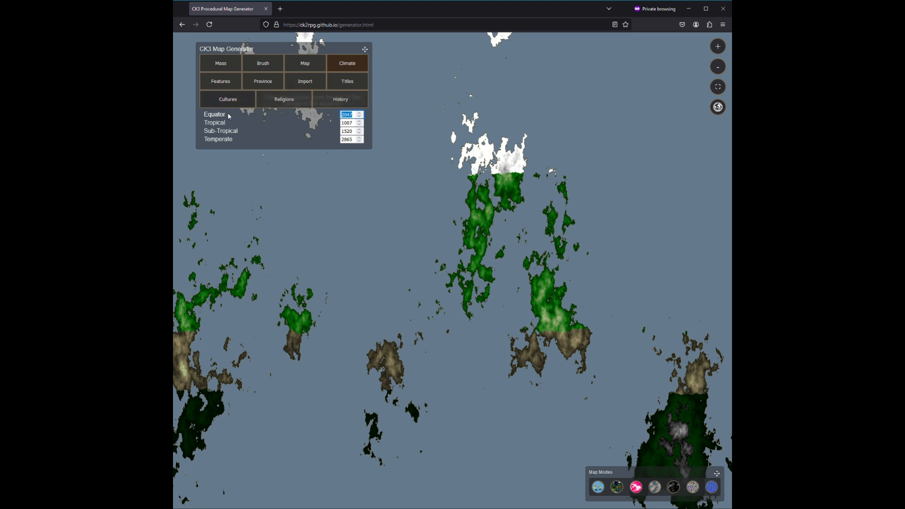
Set the climate's Equator to 1024, the Tropical limit to 100 and the Sub-Tropical limit to 400.
mouse_move(220, 123)
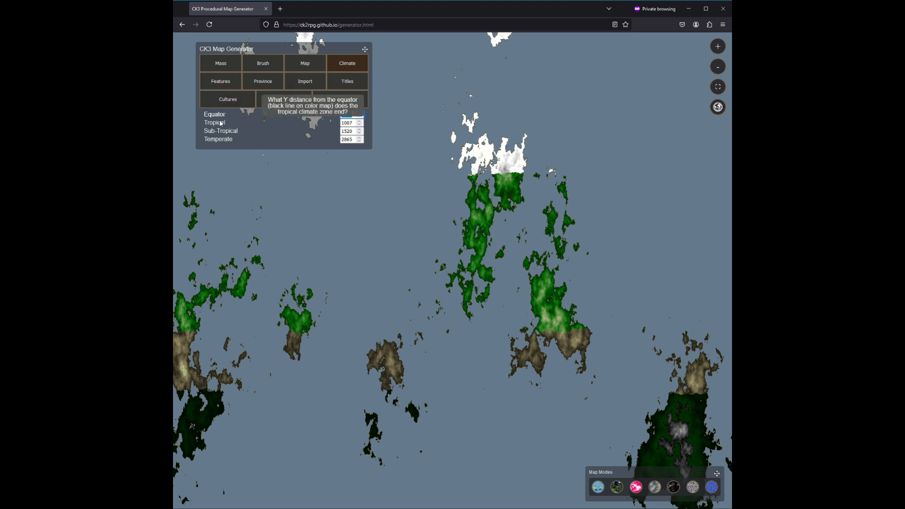
mouse_move(220, 140)
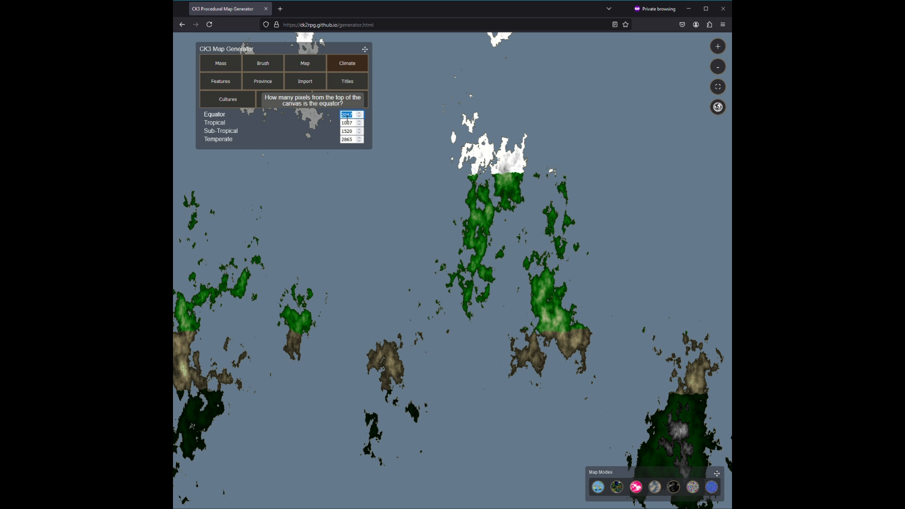
text(10)
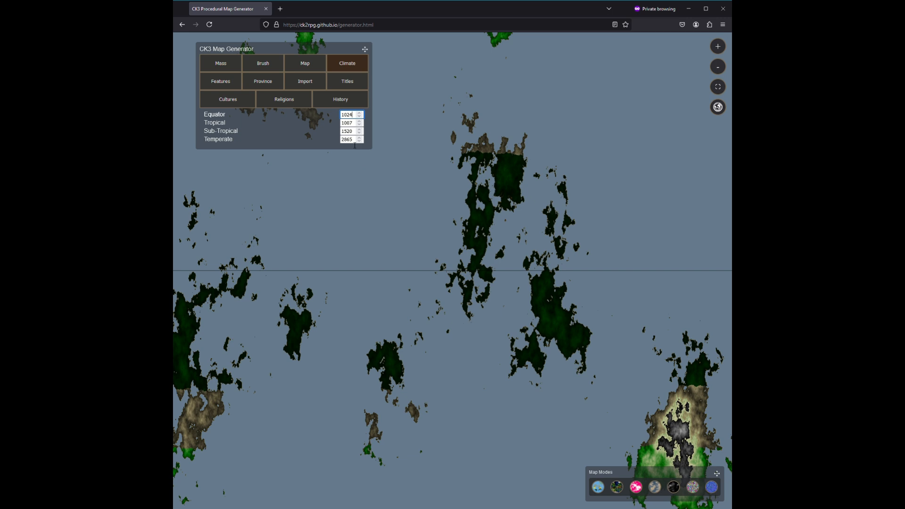
double_click(358, 126)
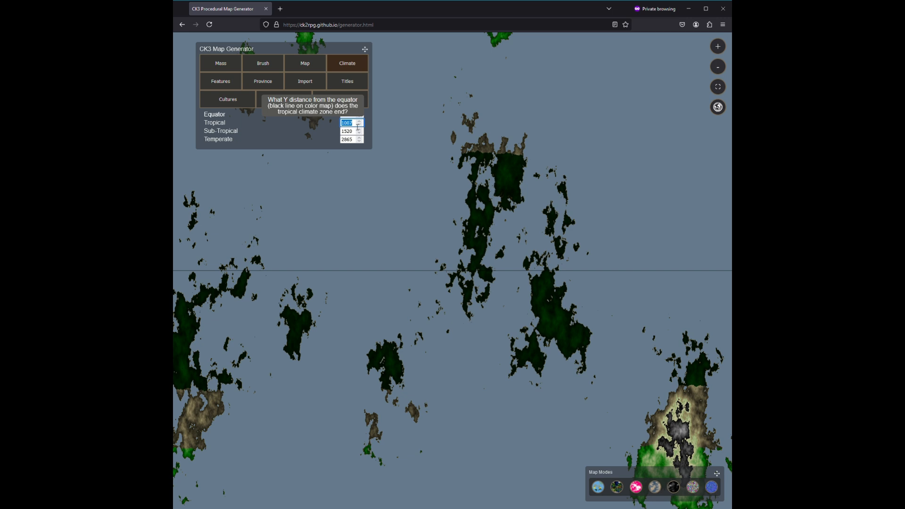
text(100)
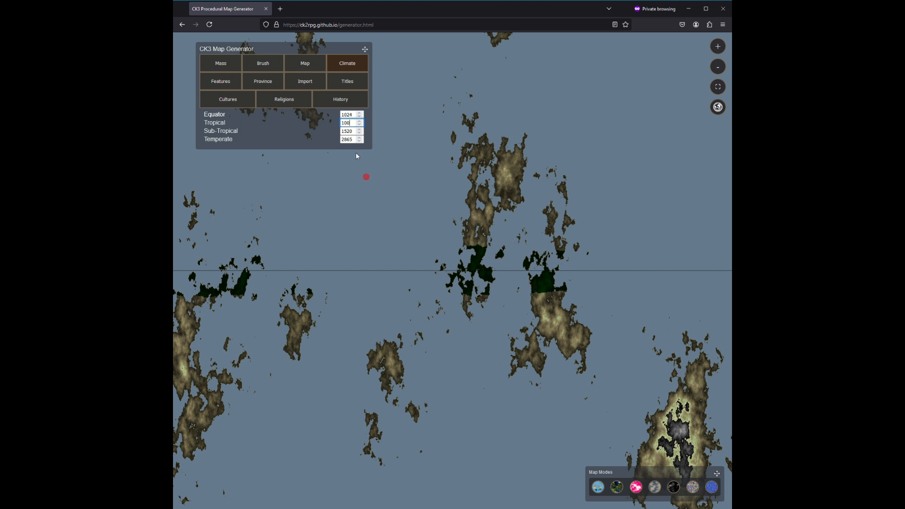
key(Tab)
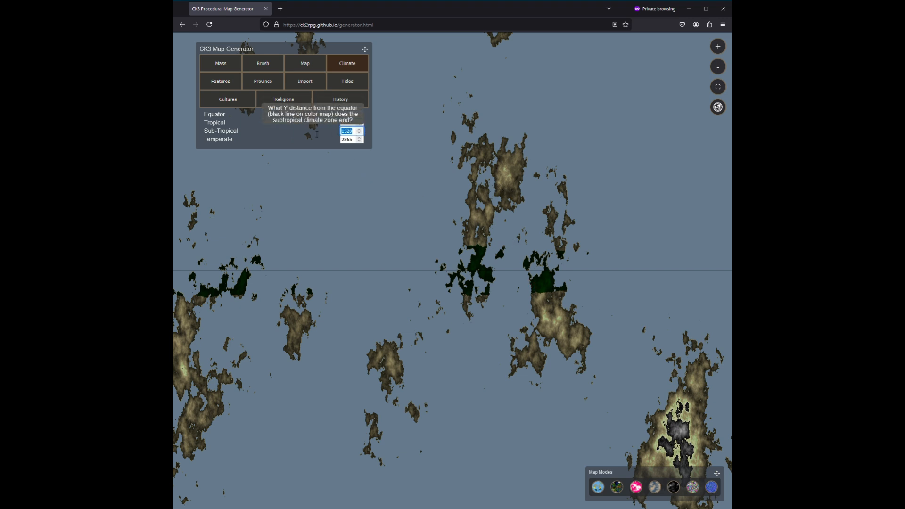
text(400)
key(Return)
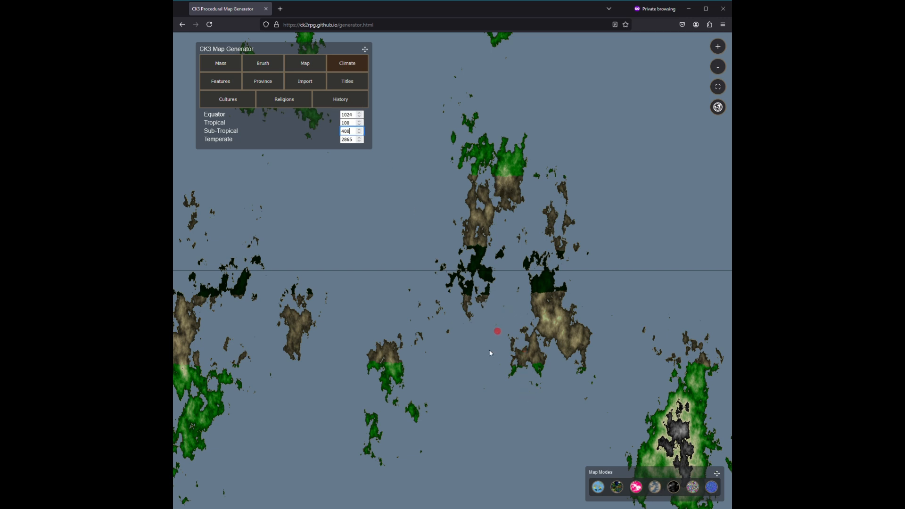
Set the Temperate limit to 900 after trying 1500, and reposition the generator and Map Modes windows over the map.
double_click(353, 140)
text(1500)
drag(367, 51, 676, 142)
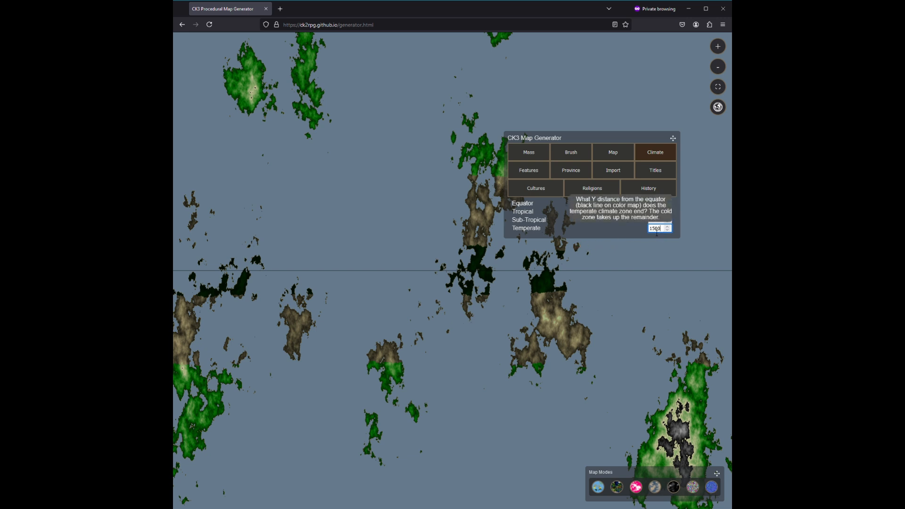
key(ctrl+a)
text(9)
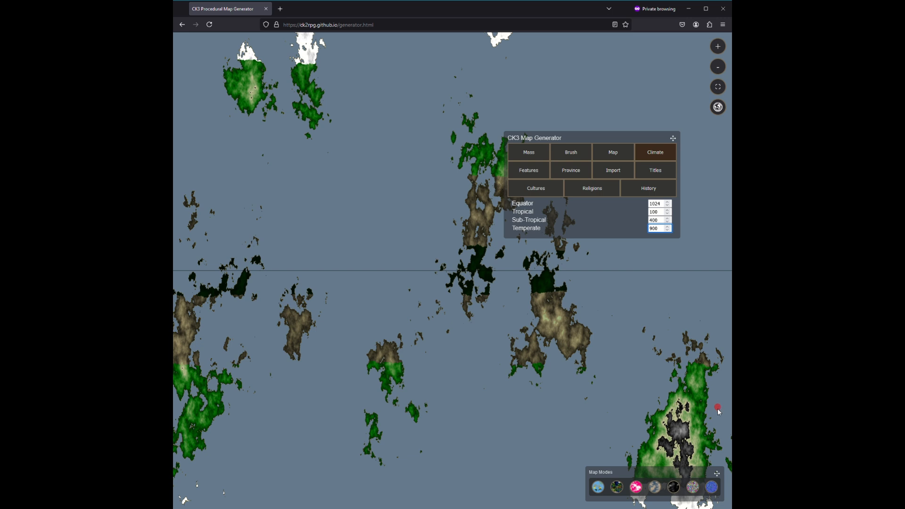
drag(716, 472, 491, 429)
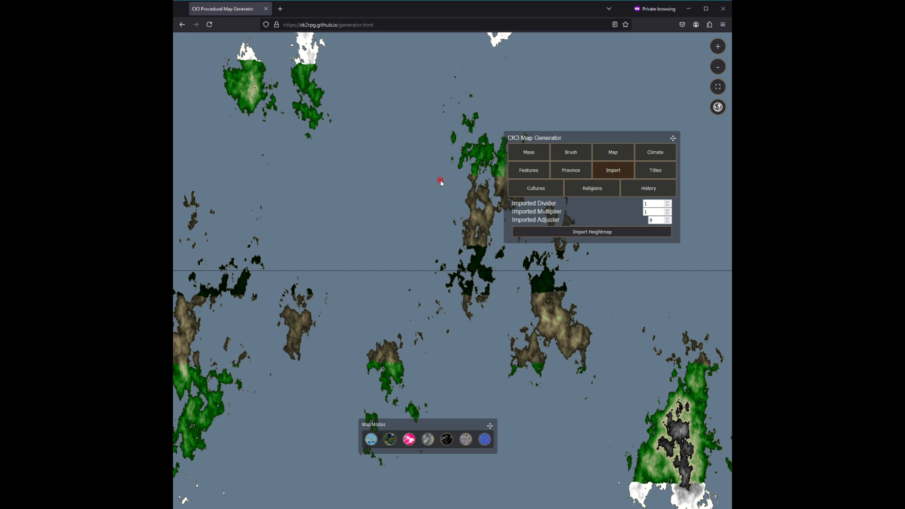
Try 5 as the Imported Divider and as the Imported Multiplier, and try adjusting the Imported Adjuster.
mouse_move(572, 210)
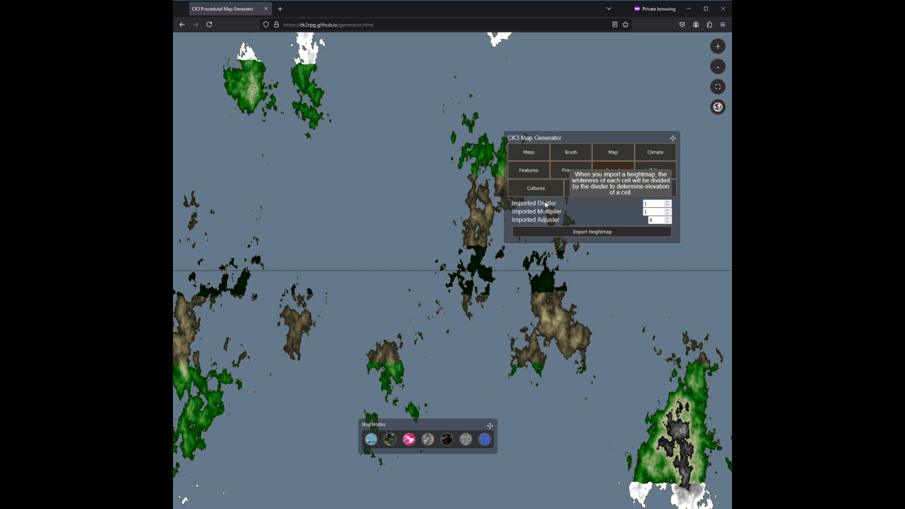
click(654, 205)
key(ctrl+a)
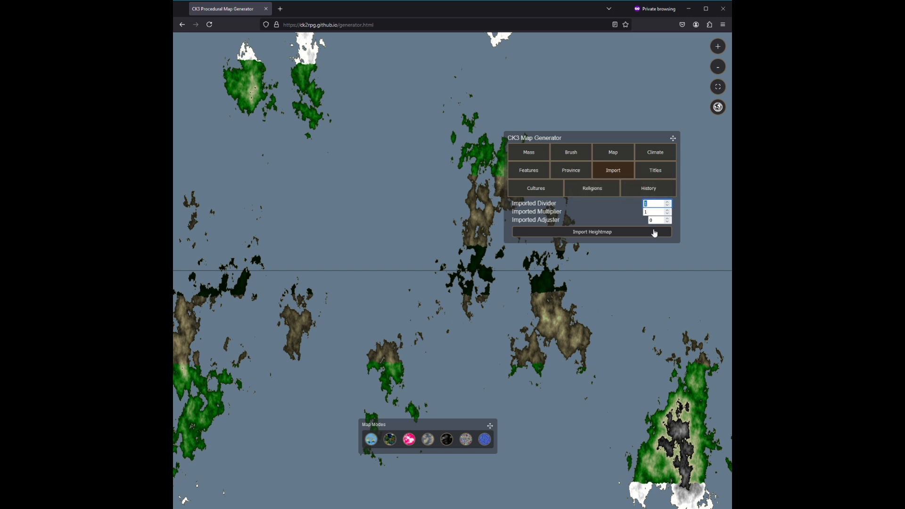
text(5)
key(BackSpace)
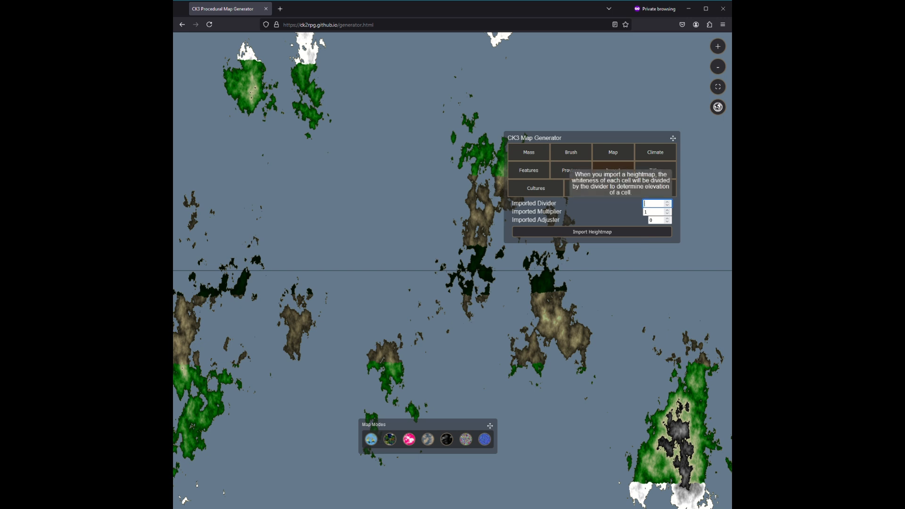
key(Tab)
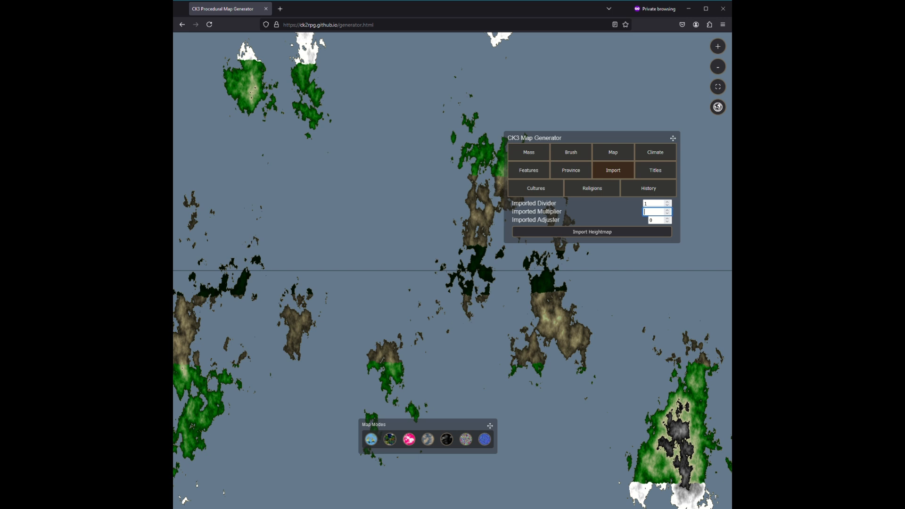
text(5)
key(BackSpace)
double_click(651, 220)
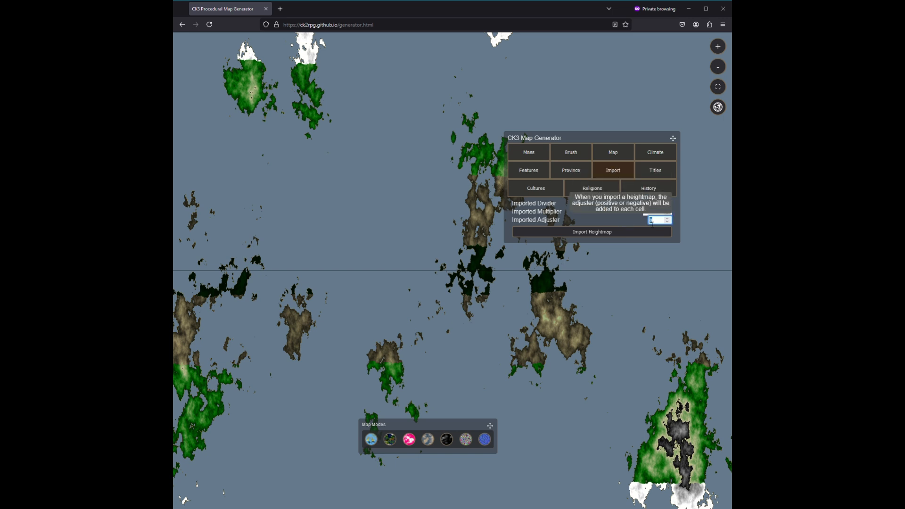
click(608, 215)
click(662, 222)
click(667, 219)
click(668, 222)
Check the map size settings, set the Imported Multiplier to 5 and import the heightmap of Europe, Africa and Asia.
click(608, 153)
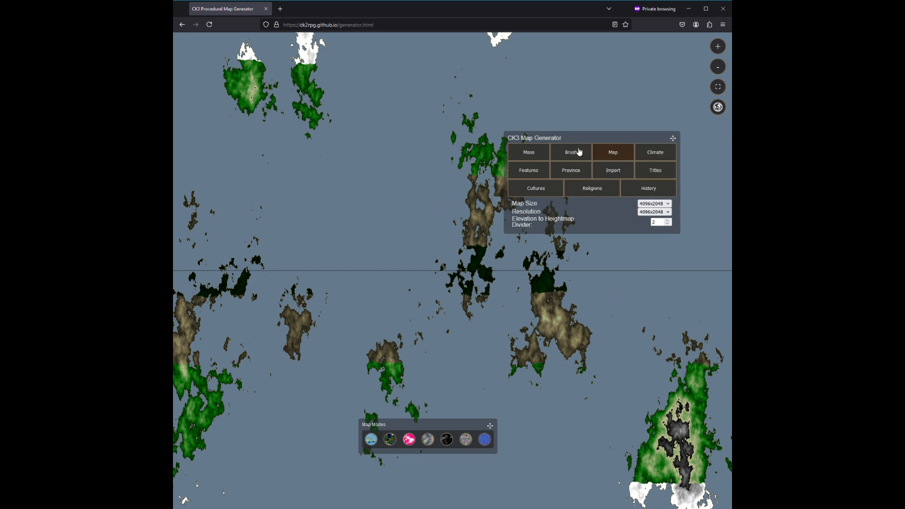
click(607, 169)
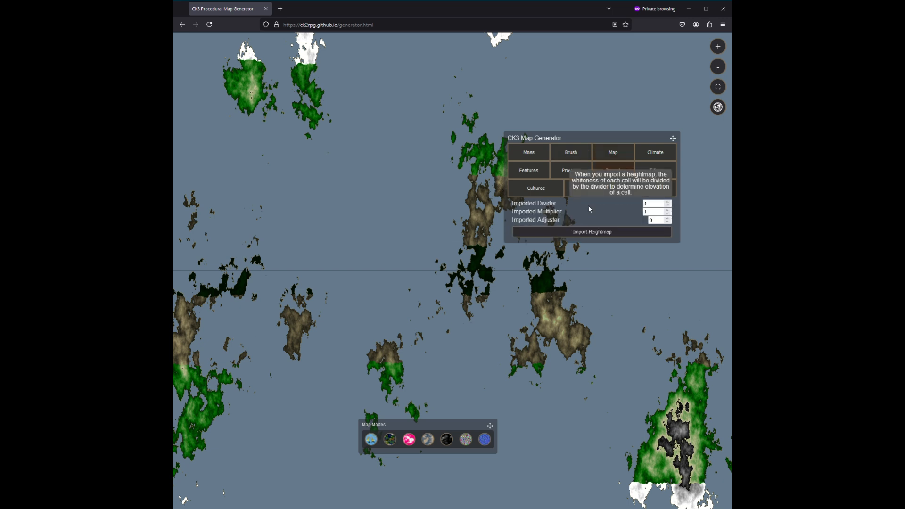
double_click(644, 212)
text(5)
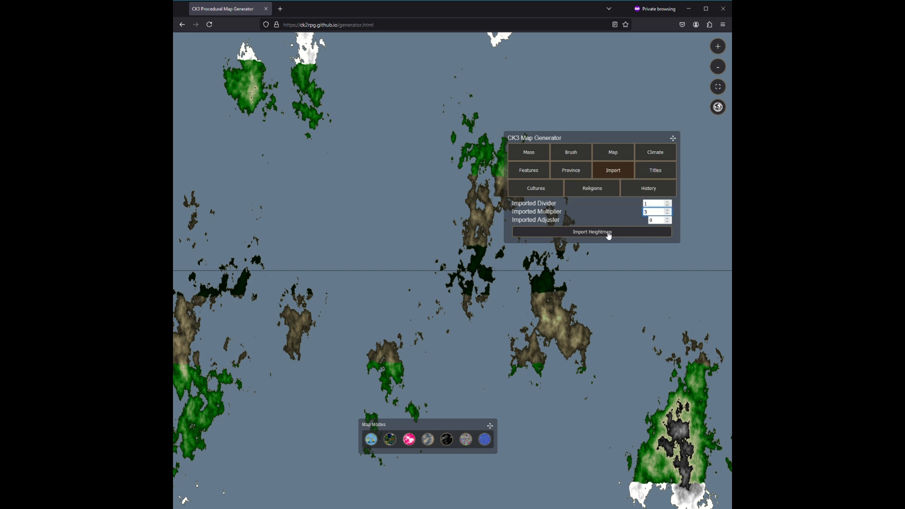
click(608, 234)
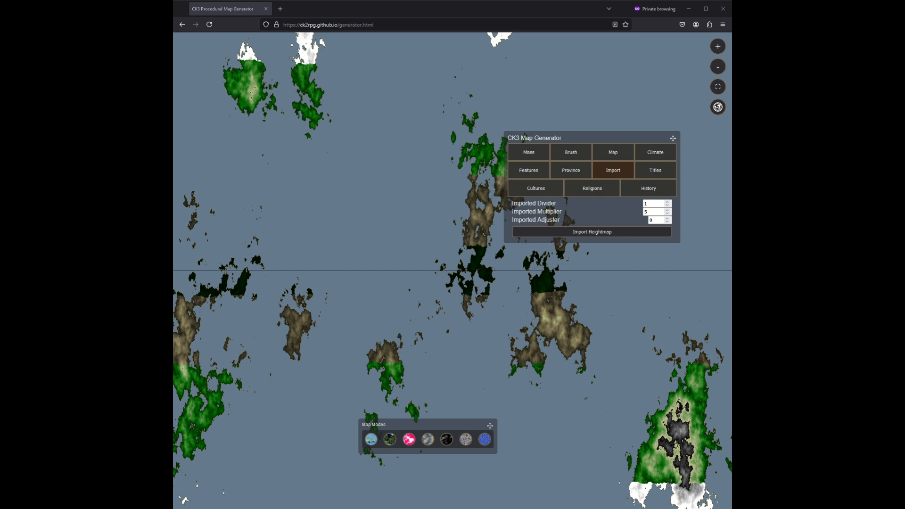
click(573, 374)
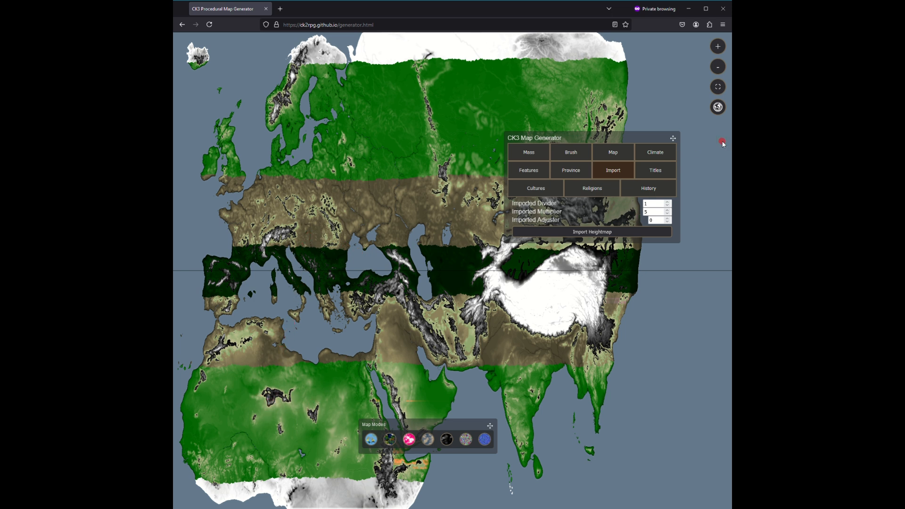
Compare the climate and import settings with the imported map, and move the Map Modes window clear of Africa.
click(660, 155)
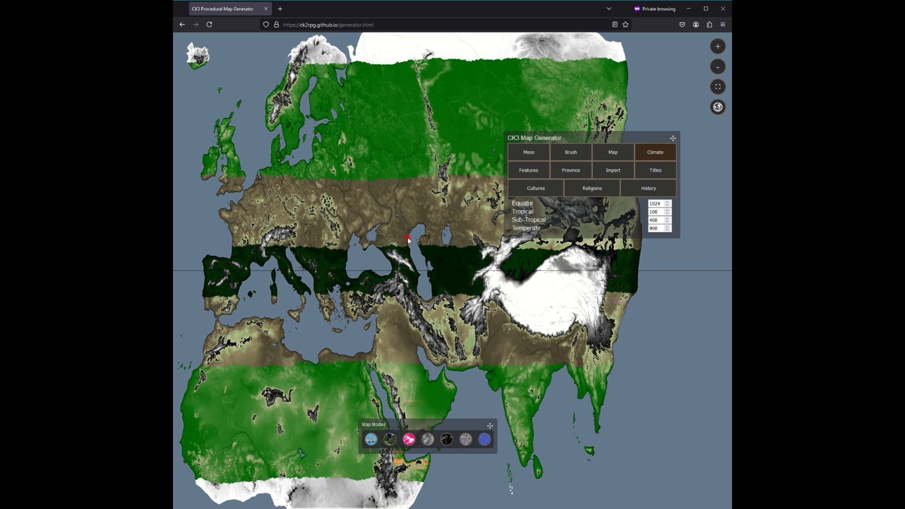
click(620, 175)
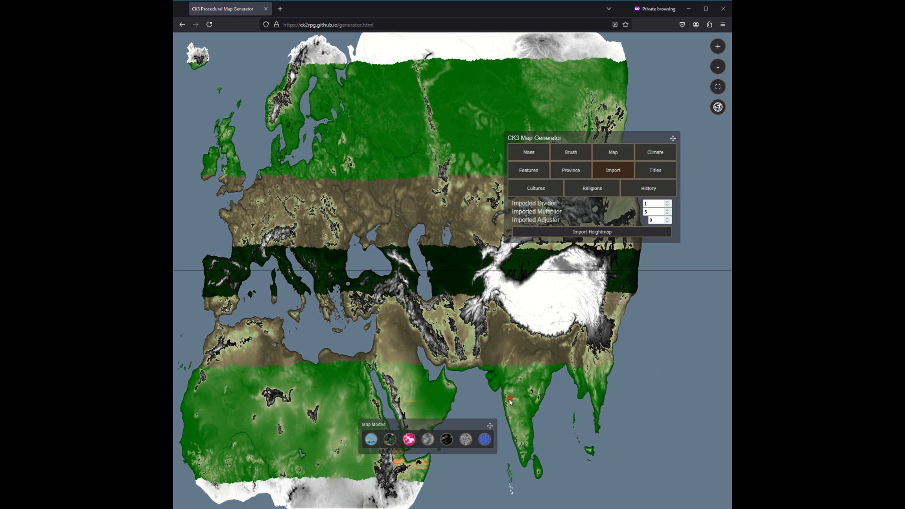
drag(490, 426, 709, 402)
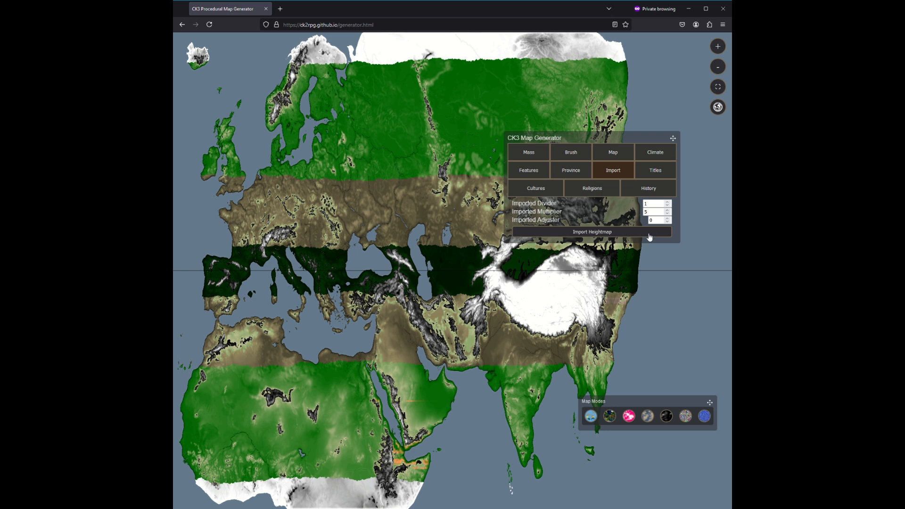
click(655, 288)
Move the generator window and examine the Features settings, including Hills Elevation, Mountain Elevation and Wetlands Scattershot.
click(529, 170)
drag(636, 136, 517, 162)
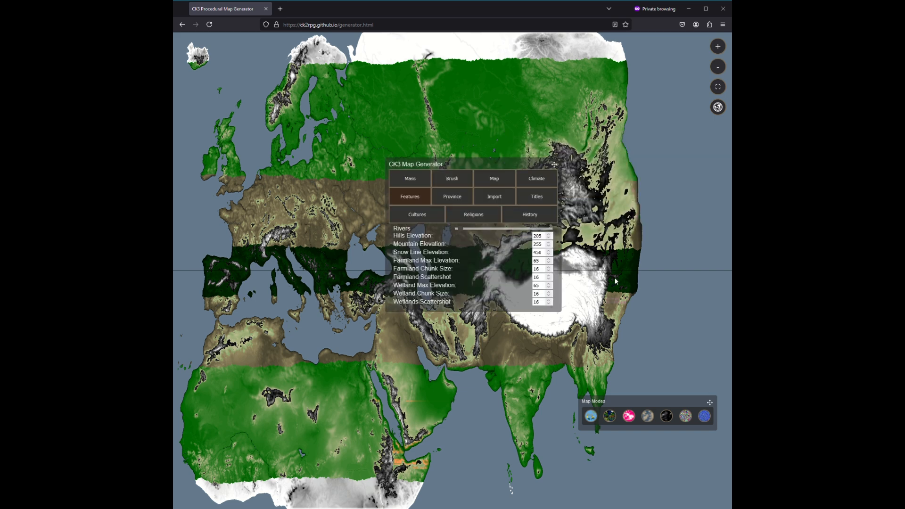
click(527, 338)
mouse_move(522, 303)
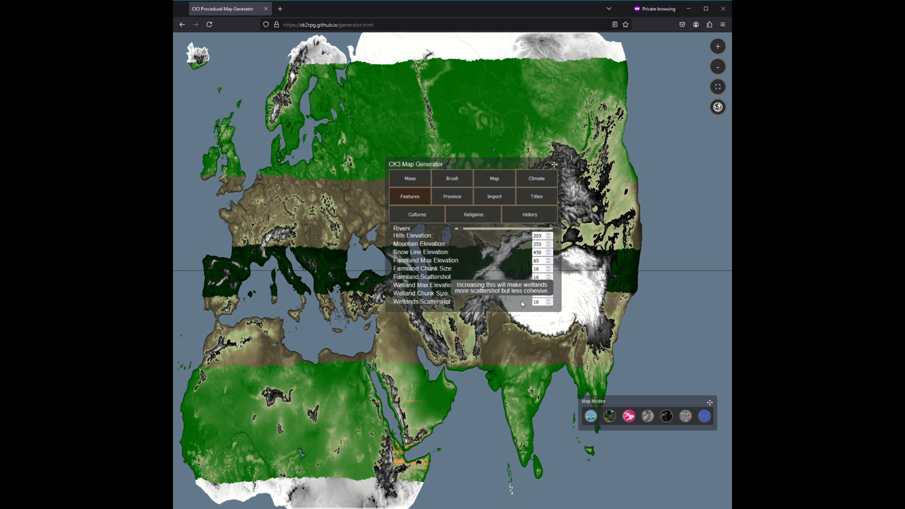
click(551, 358)
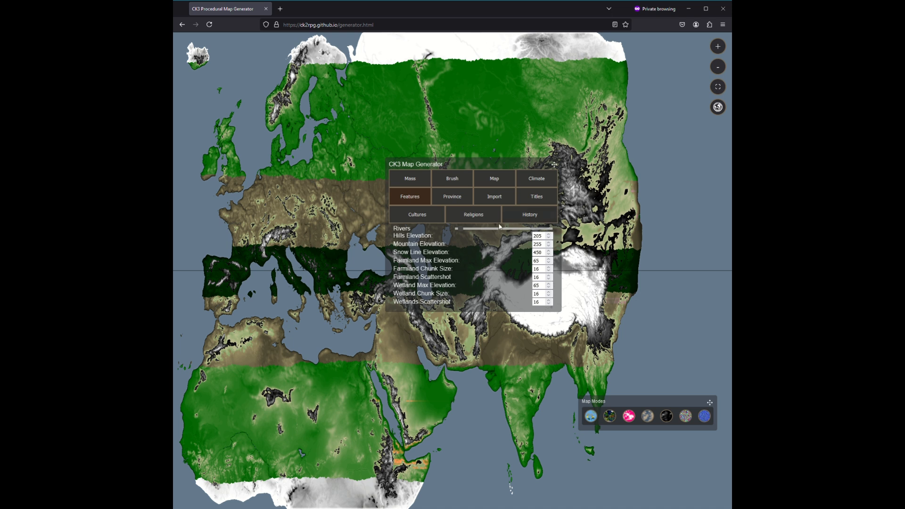
mouse_move(465, 235)
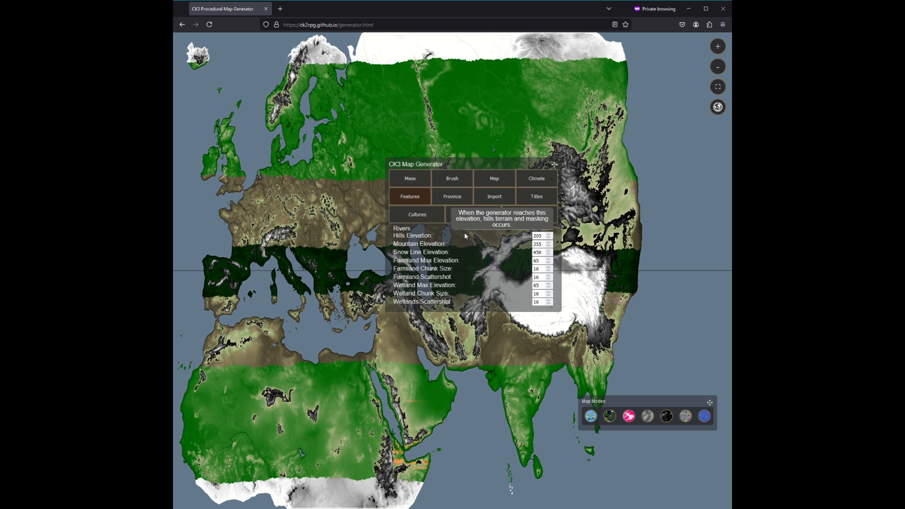
mouse_move(426, 246)
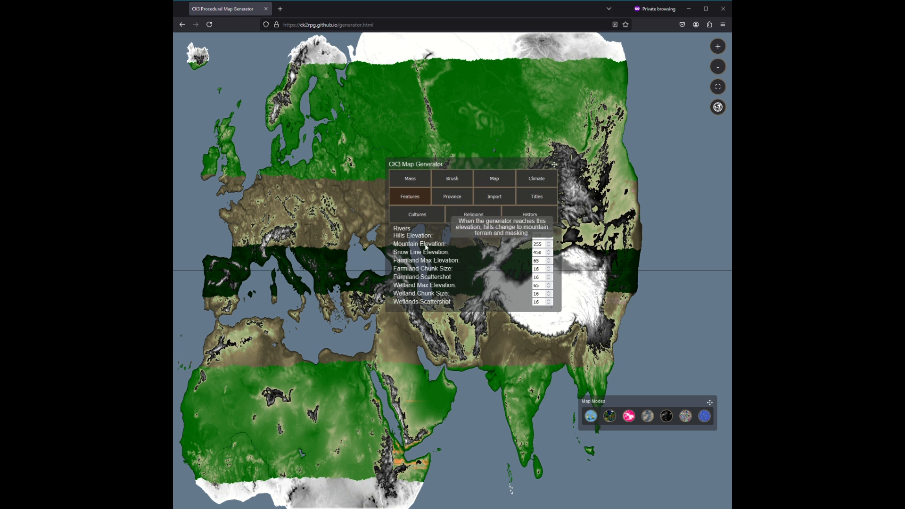
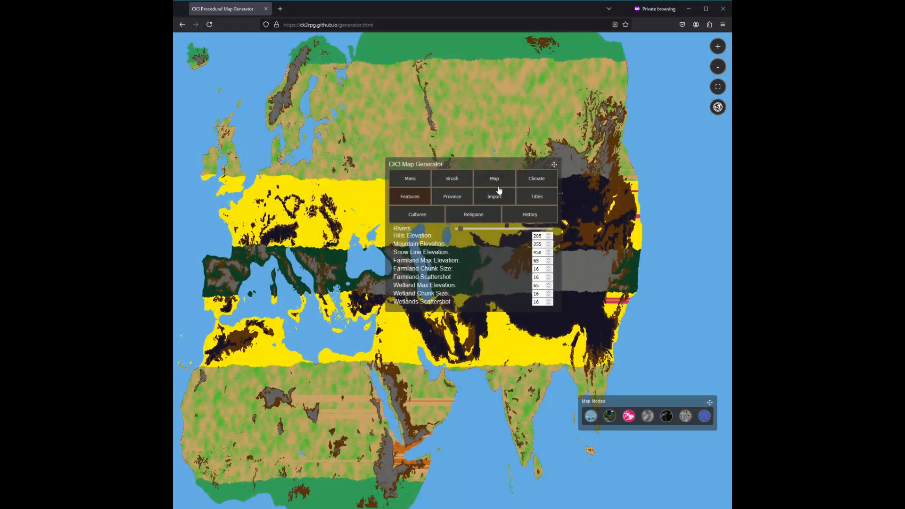
Set the map's Resolution to 512x256 and show the brush settings.
click(494, 178)
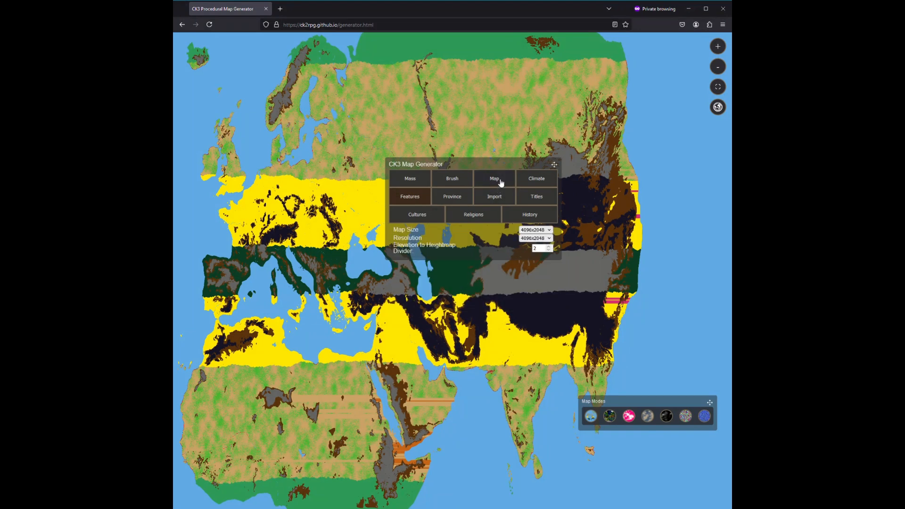
click(530, 250)
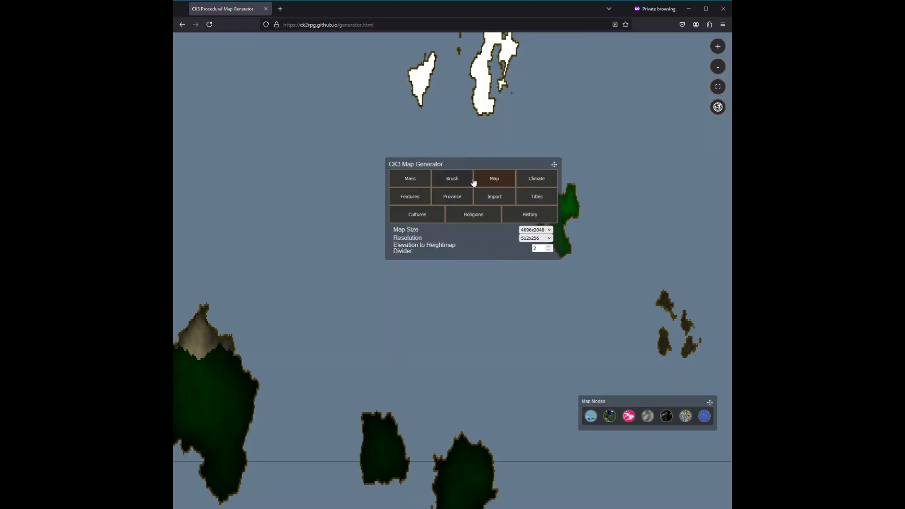
click(448, 180)
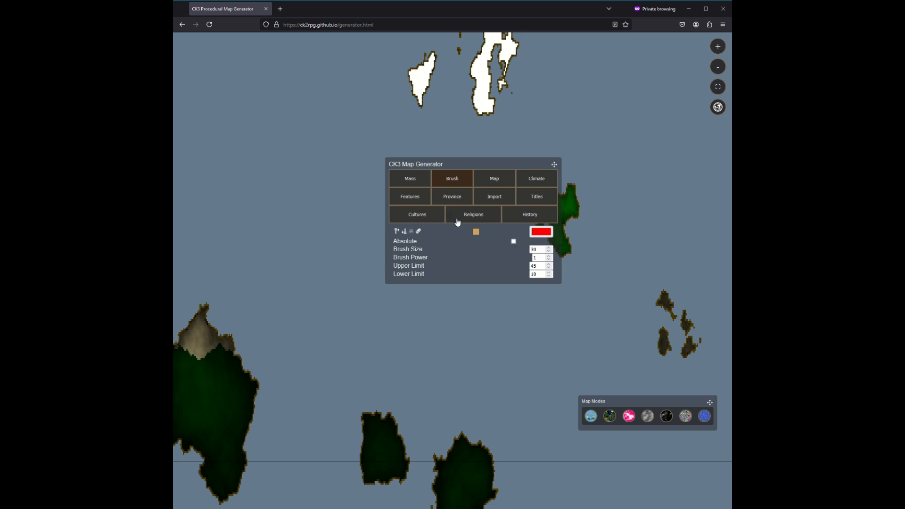
Generate a new world, display it by terrain type, and move the generator window off the main continent's northern half.
click(724, 109)
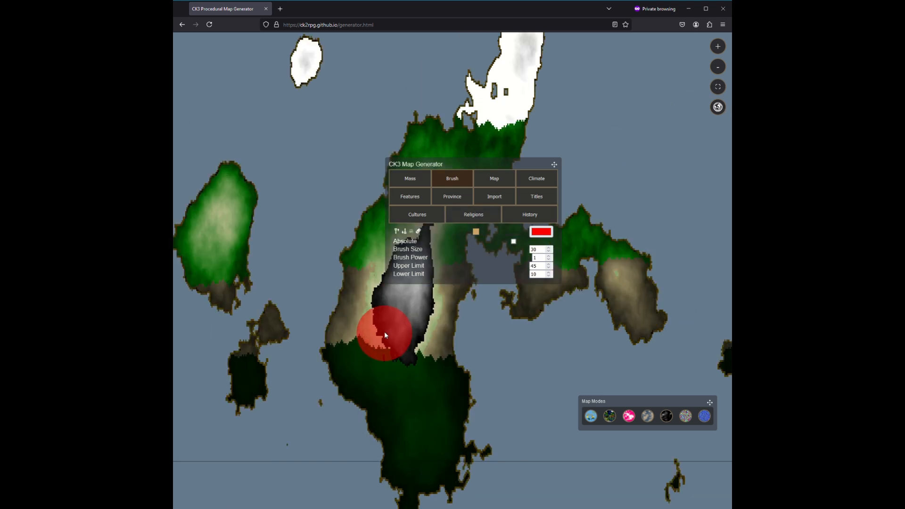
click(608, 416)
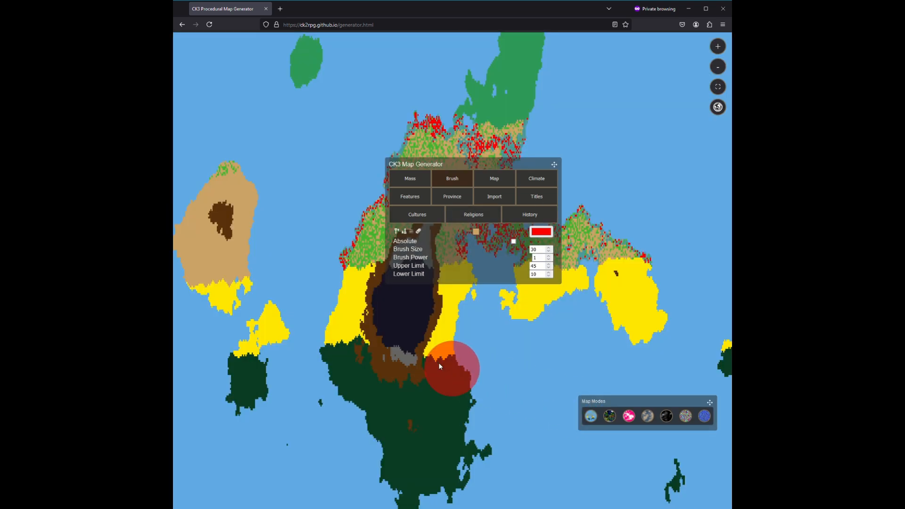
drag(554, 165, 374, 333)
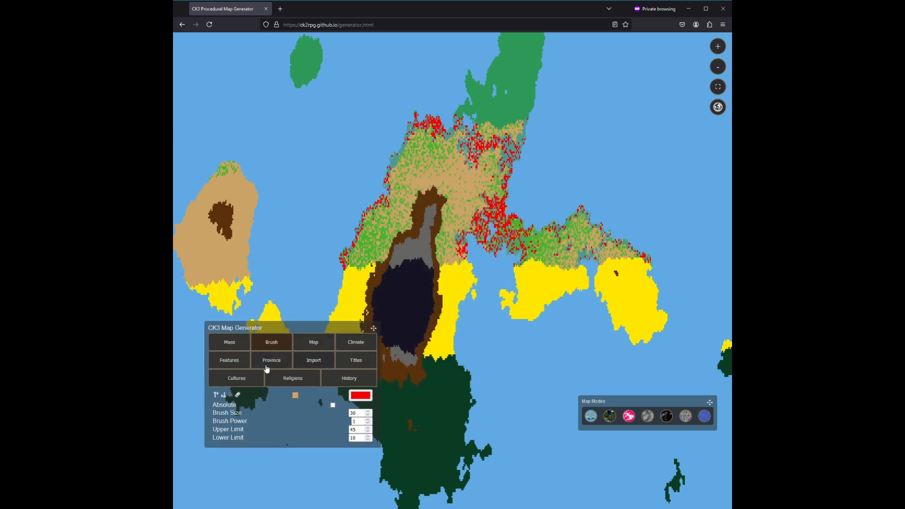
In the Features settings, try Farmland Chunk Size values of 50 and 150, and set it to 500.
click(243, 366)
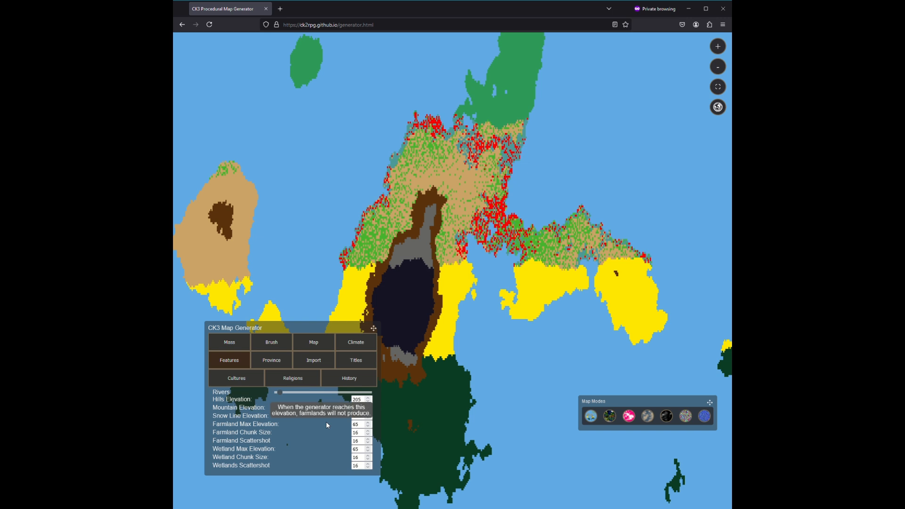
double_click(363, 435)
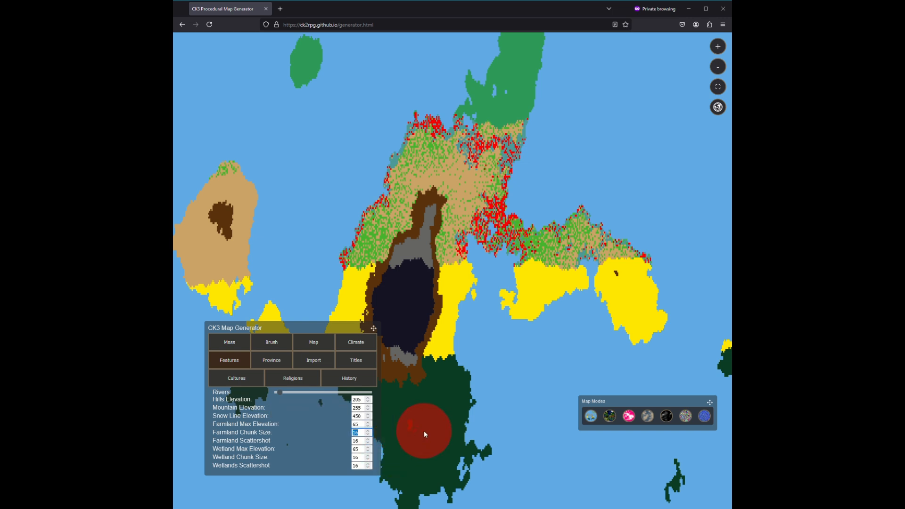
text(50)
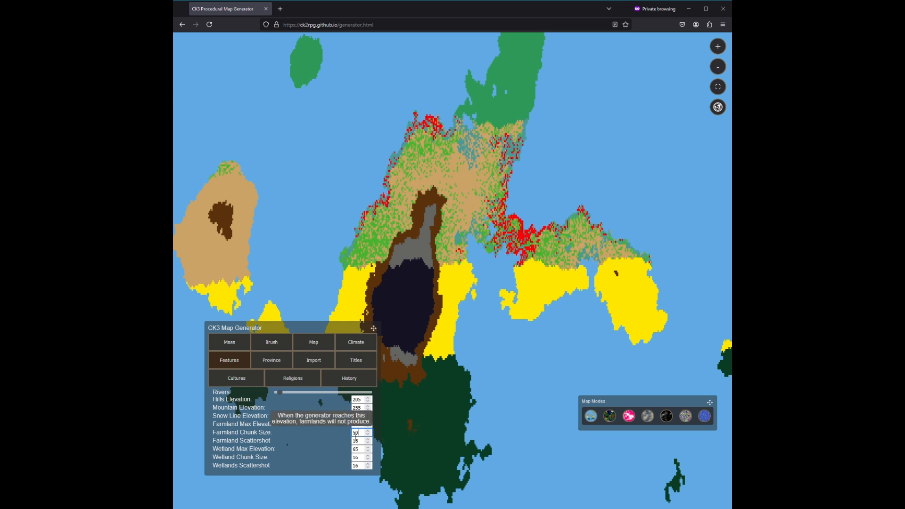
drag(361, 434, 349, 437)
text(150)
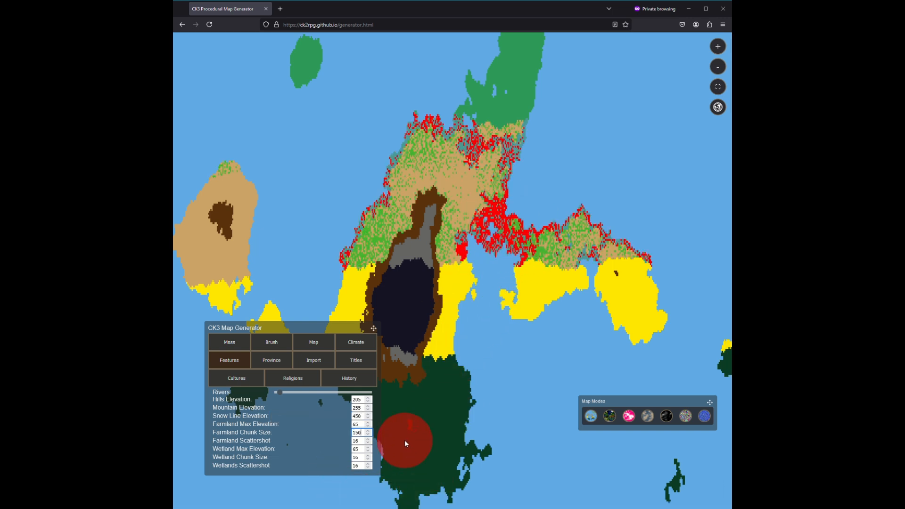
key(BackSpace)
key(BackSpace)
key(BackSpace)
text(500)
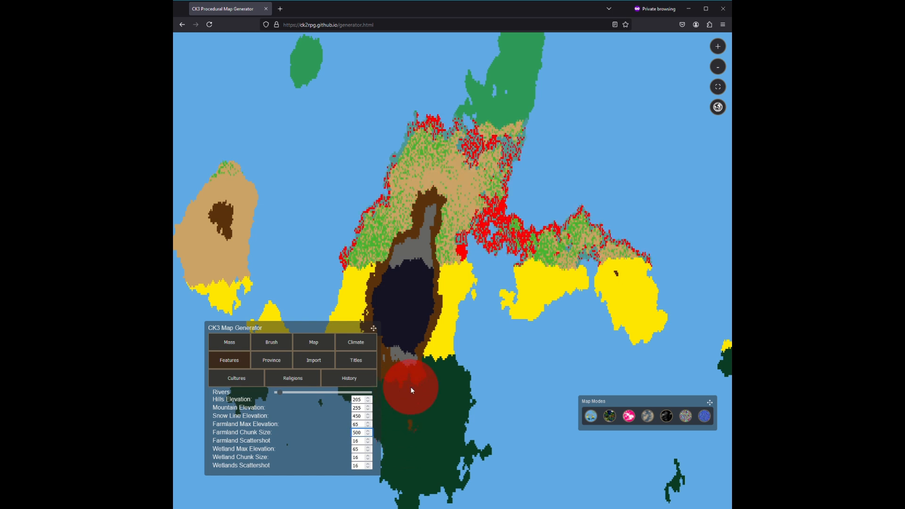
Set the Farmland Scattershot to 500.
click(360, 442)
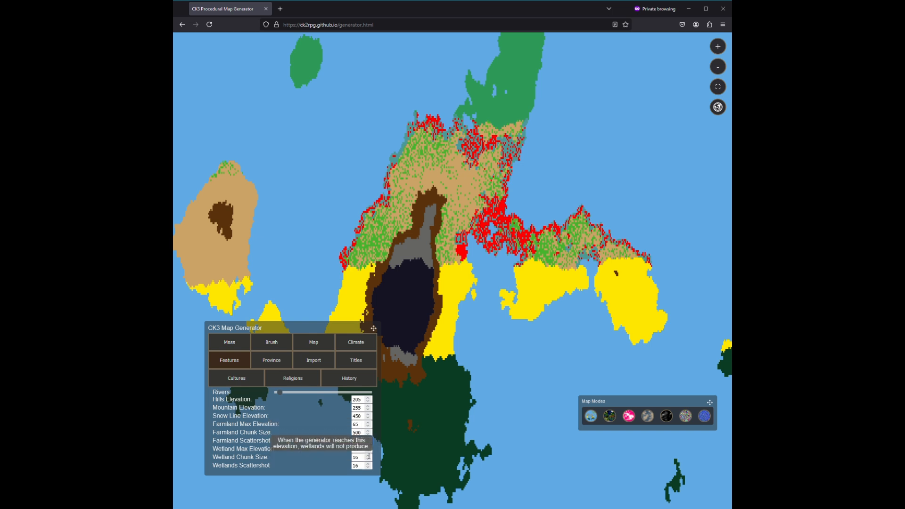
drag(366, 443, 355, 444)
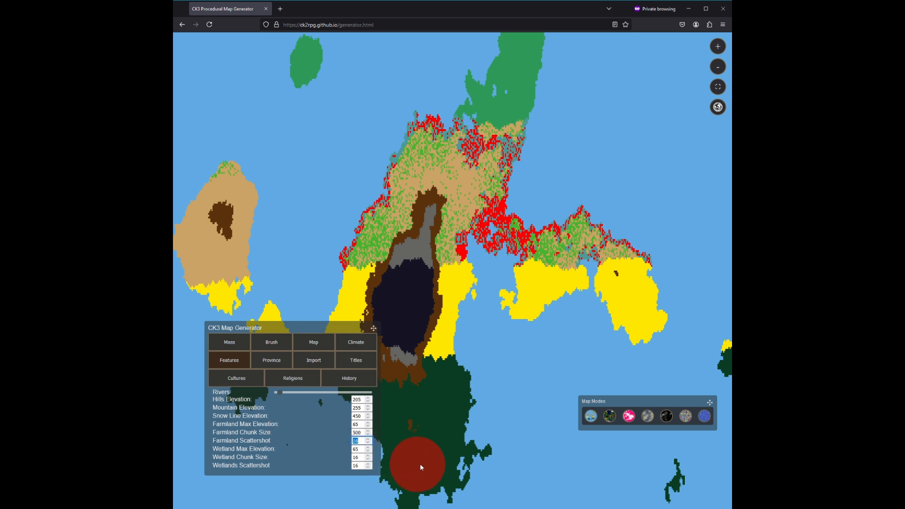
text(1)
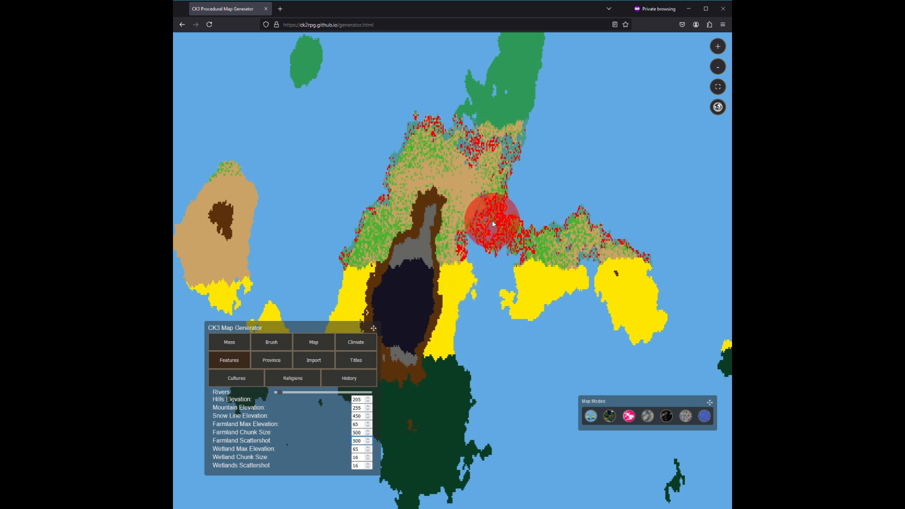
Set the map Resolution to 2048x1024, generate a new world shown by terrain type, and move the generator window off the southwestern continent.
click(330, 348)
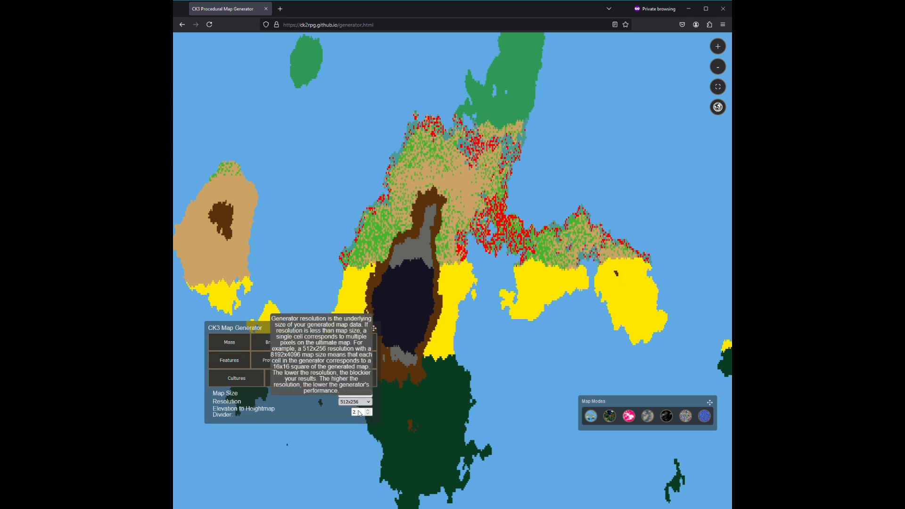
click(361, 433)
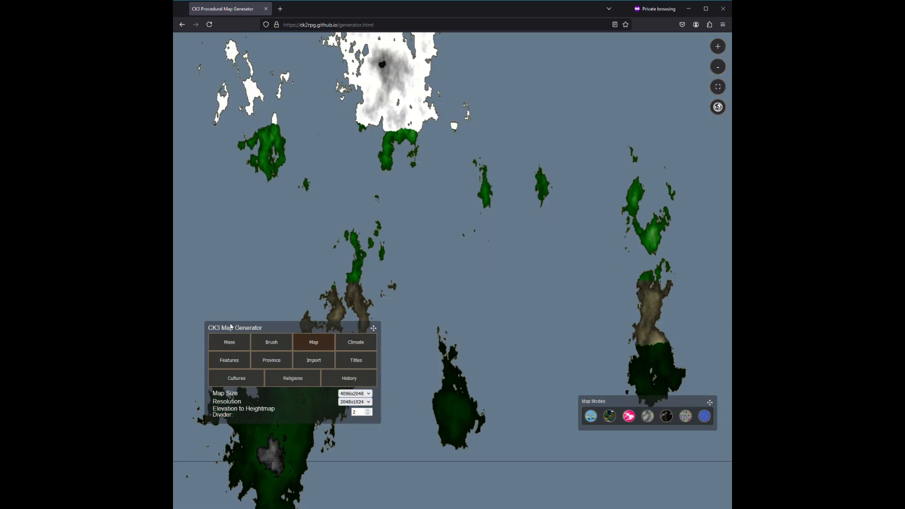
drag(373, 329, 602, 58)
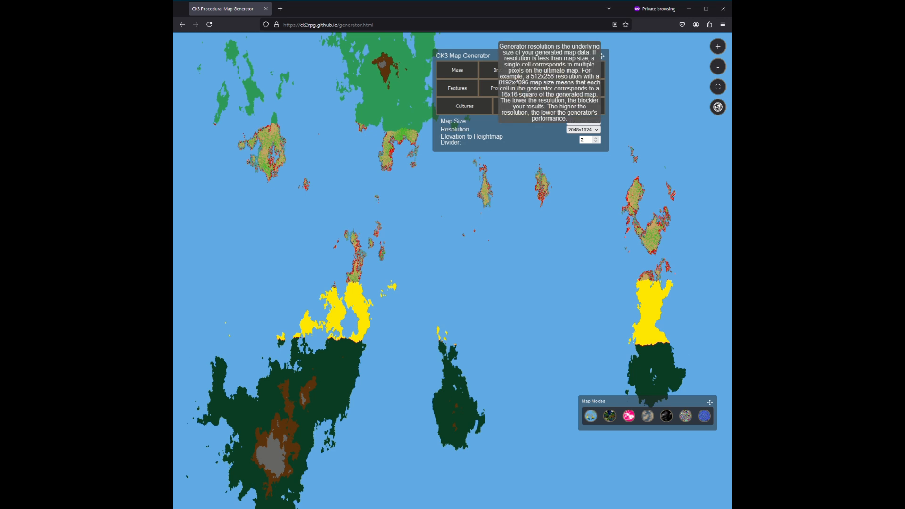
Set the Farmland Max Elevation to 150 in the Features settings.
click(469, 88)
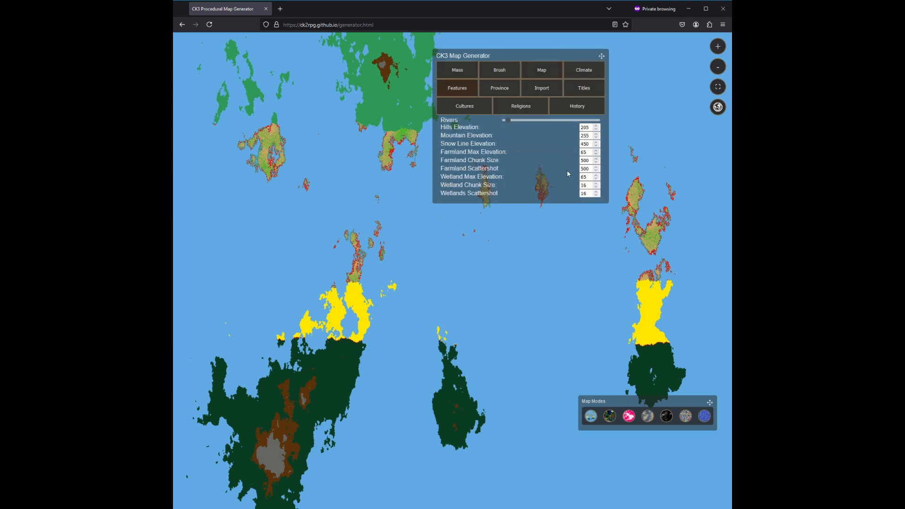
double_click(584, 151)
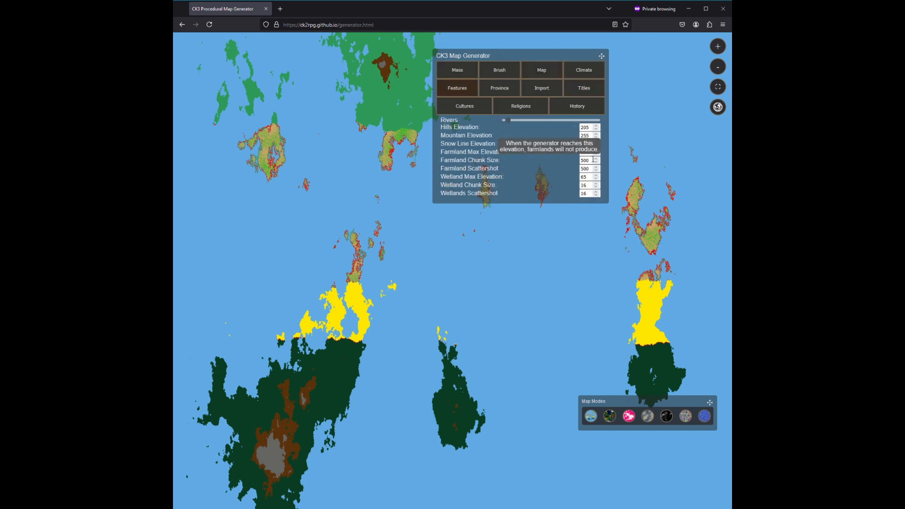
text(150)
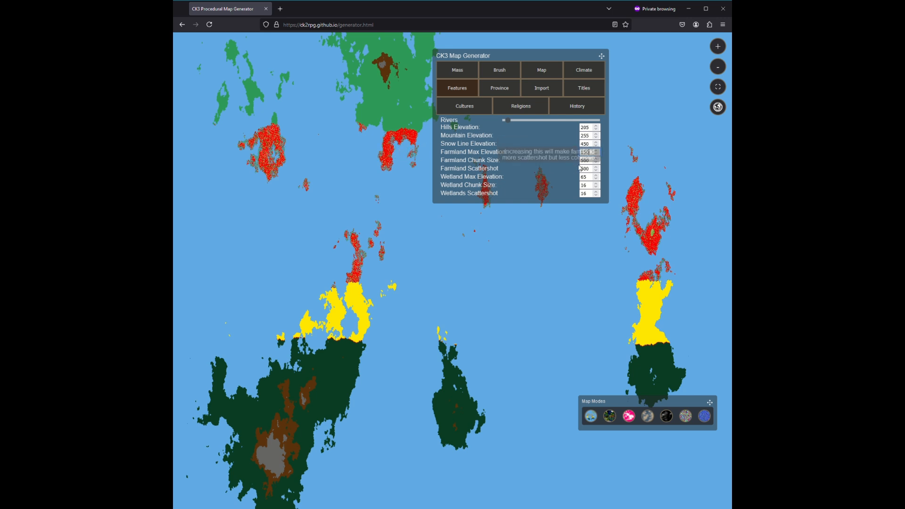
Set the Farmland Chunk Size to 1 and try Farmland Scattershot values of 1 and 15.
key(Tab)
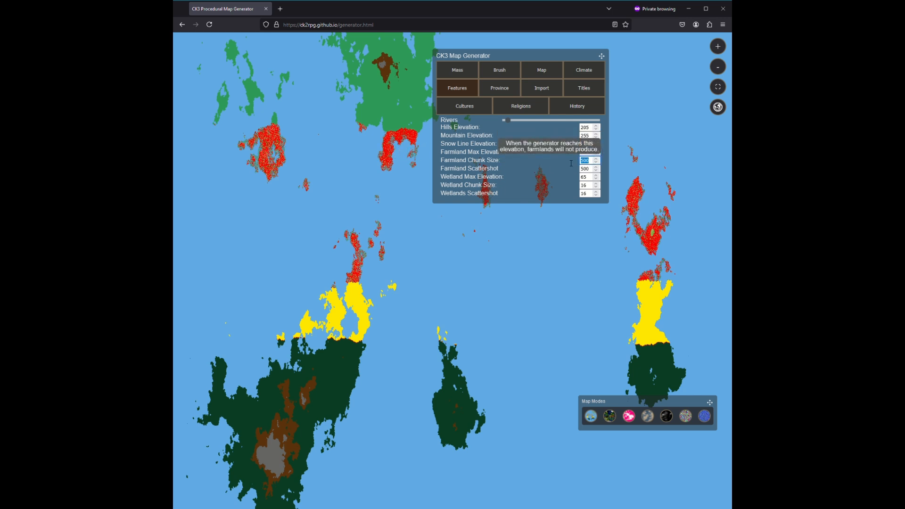
text(1)
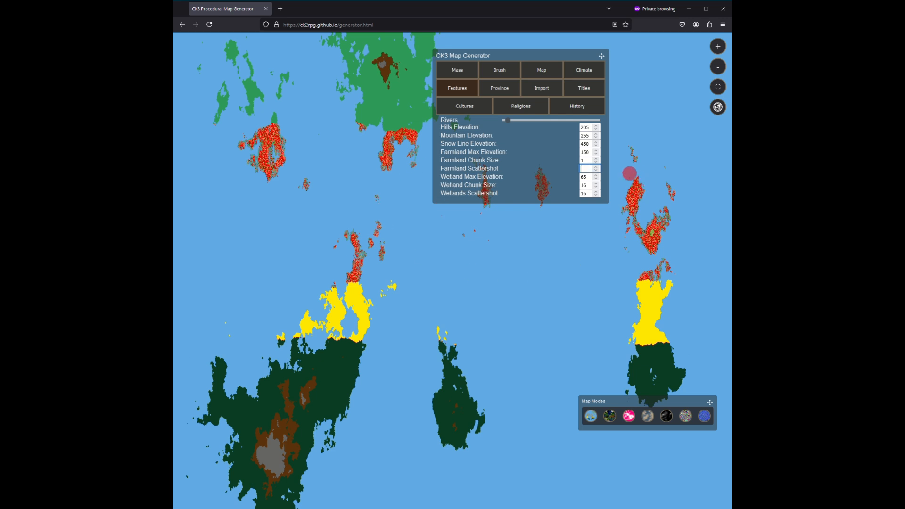
text(1)
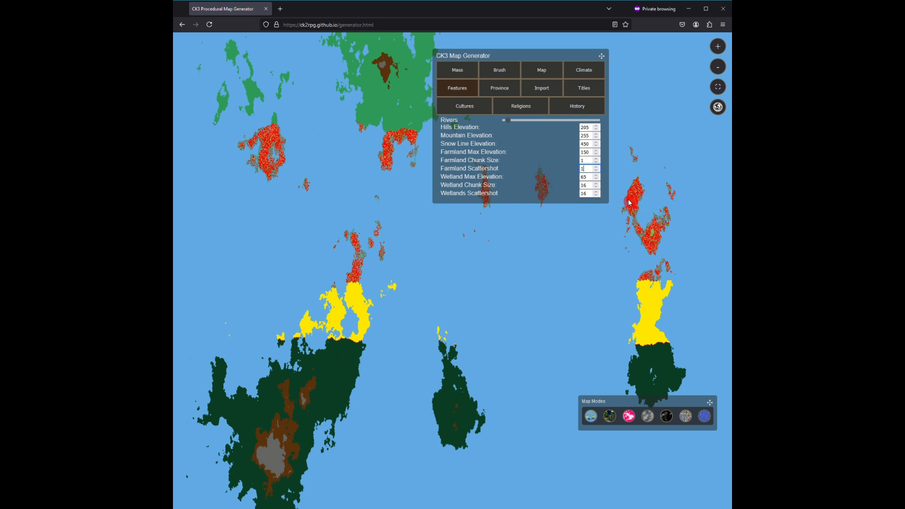
key(BackSpace)
text(15)
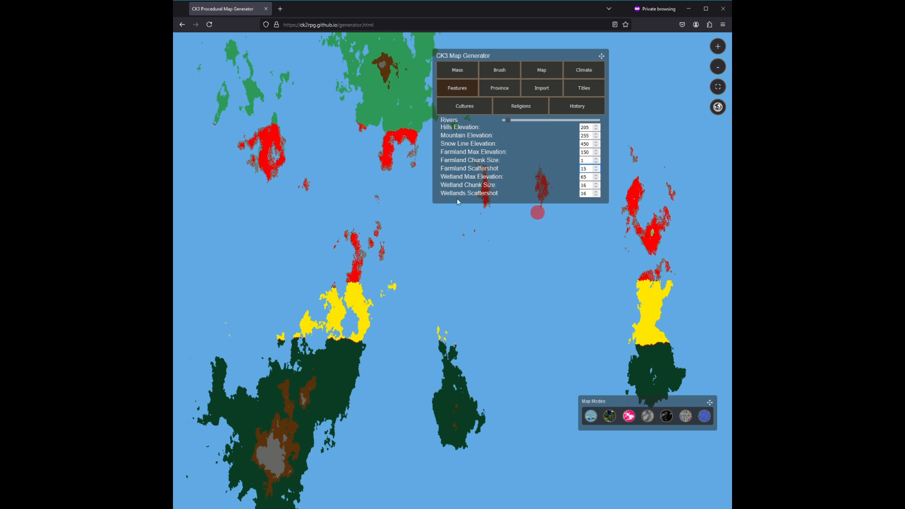
click(498, 218)
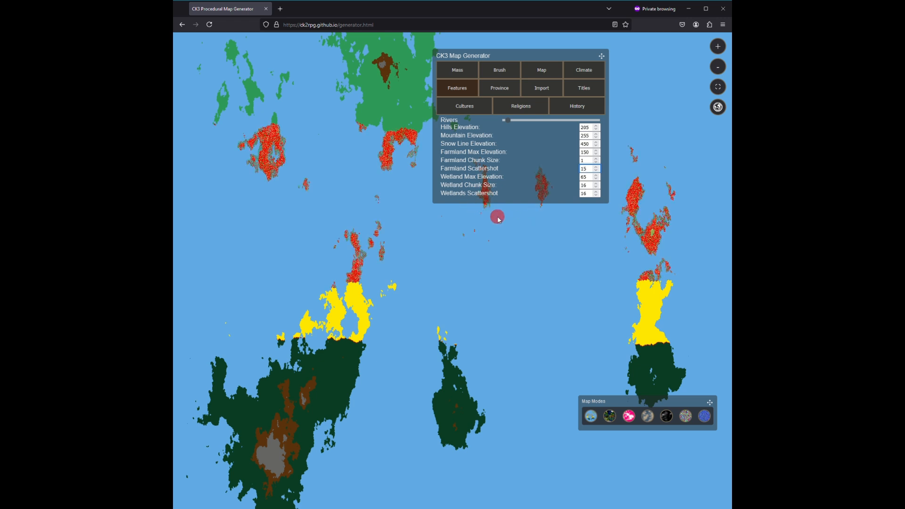
Set the Farmland Chunk Size to 16 and the Farmland Scattershot to 1.
double_click(582, 161)
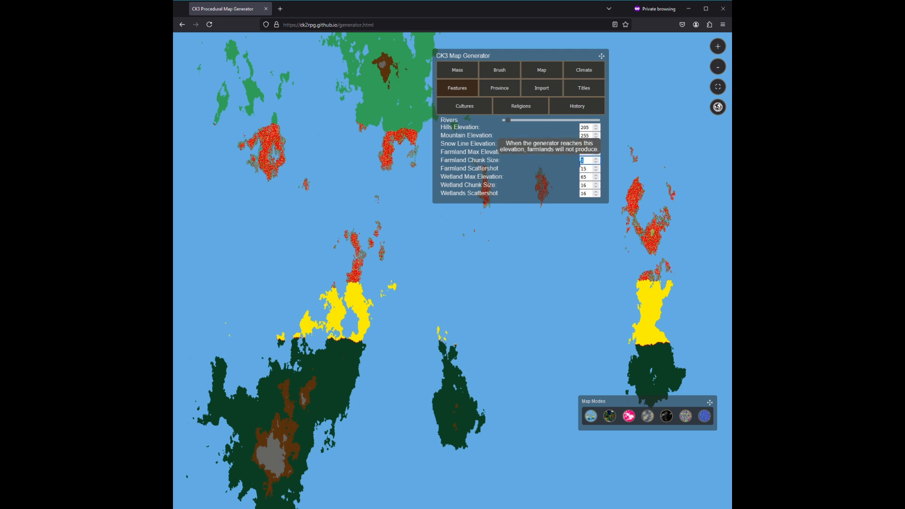
text(16)
key(Return)
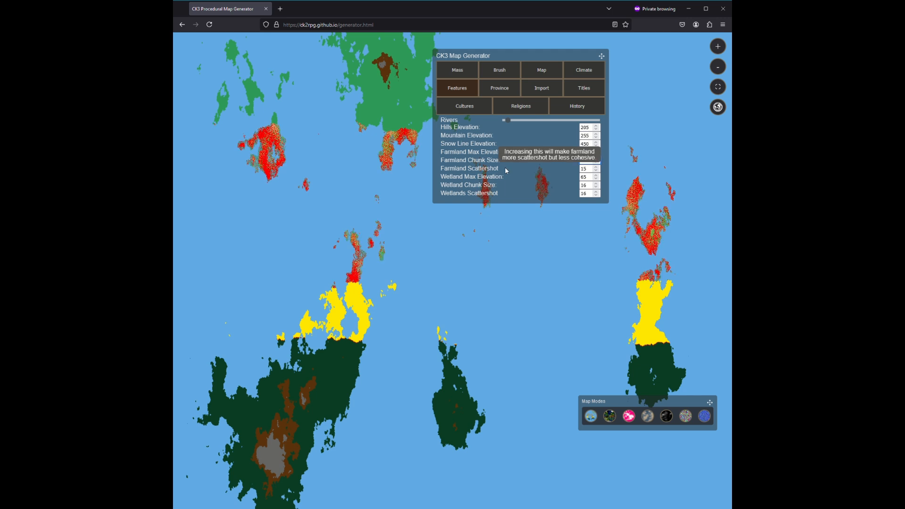
double_click(592, 172)
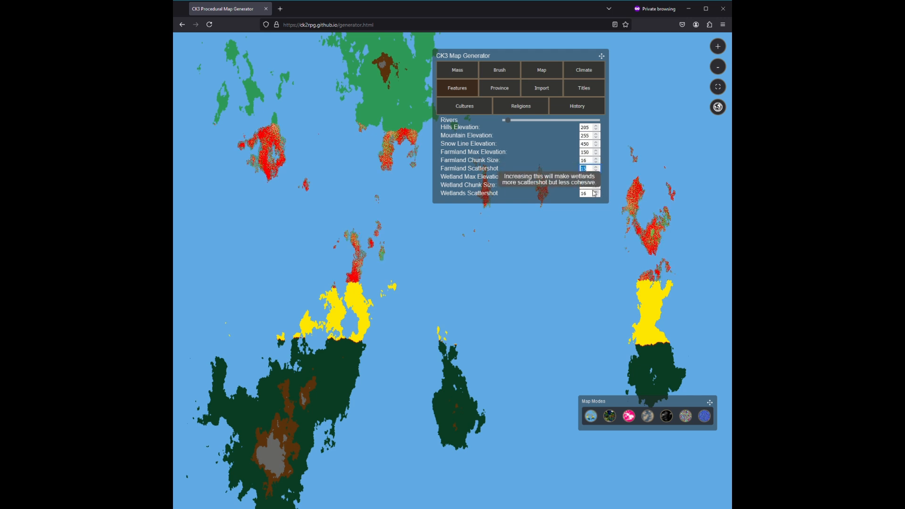
text(1)
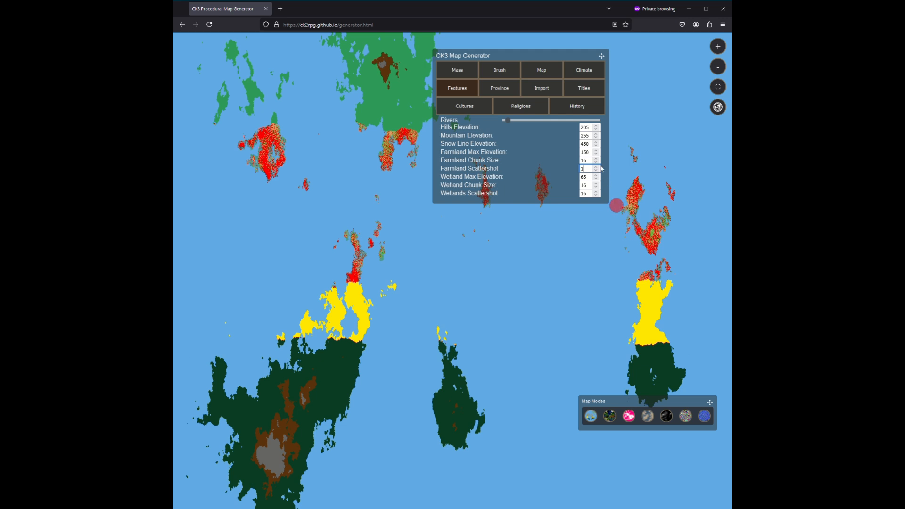
Set the Farmland Scattershot to 10 and the Farmland Max Elevation to 30.
drag(591, 153, 572, 154)
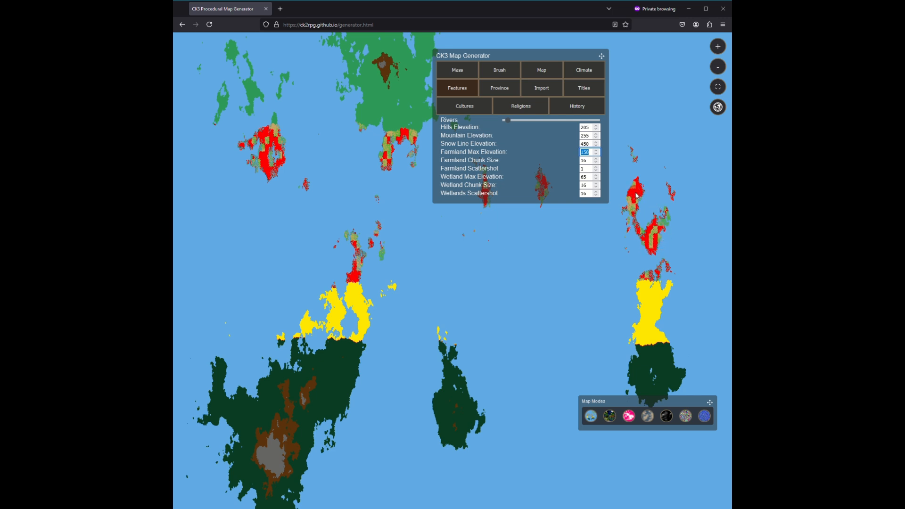
double_click(586, 169)
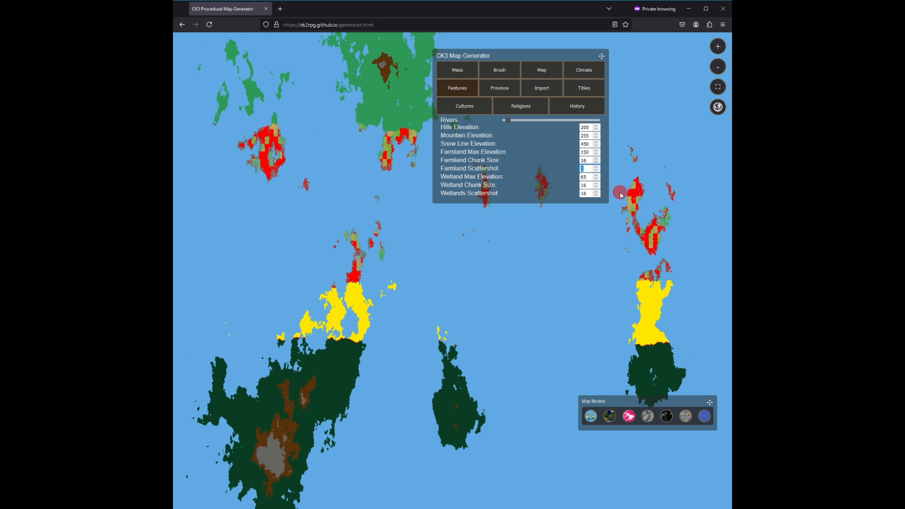
text(10)
click(533, 226)
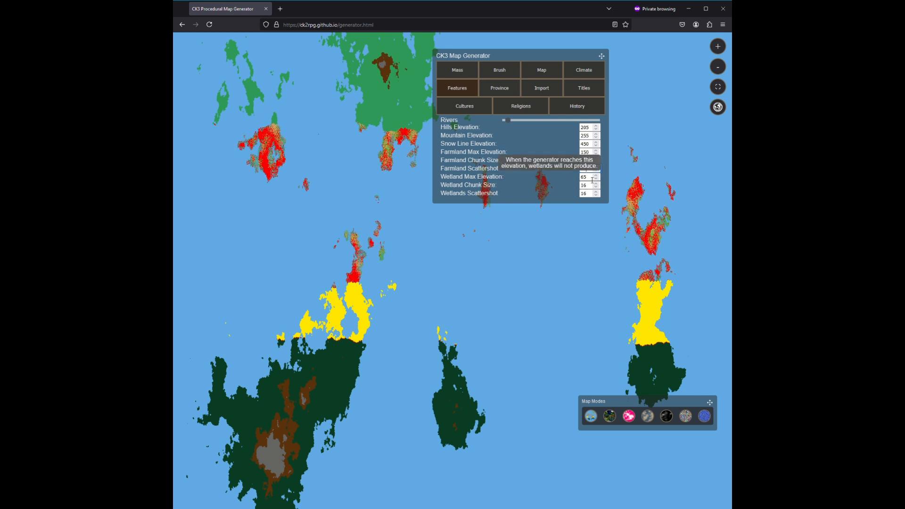
drag(590, 153, 567, 156)
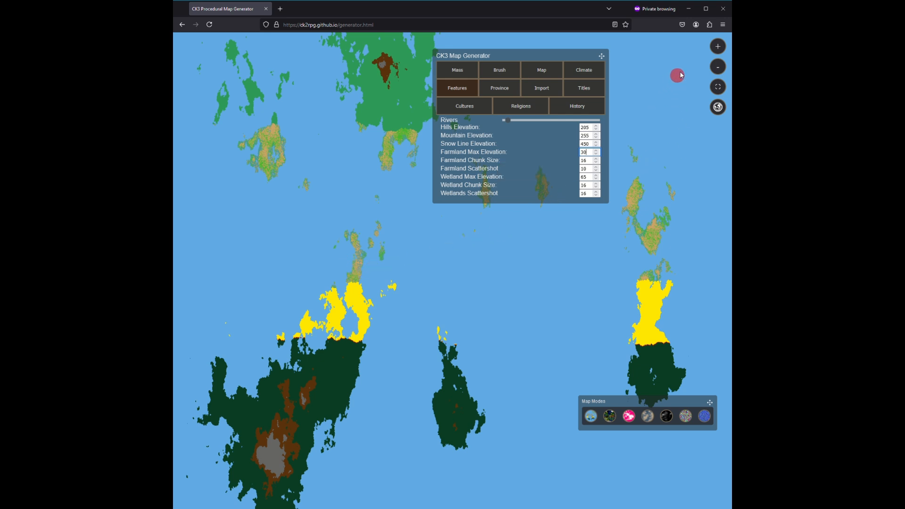
Try a Wetlands Scattershot of 1 and set it back to 16.
click(591, 180)
click(594, 195)
key(BackSpace)
click(409, 270)
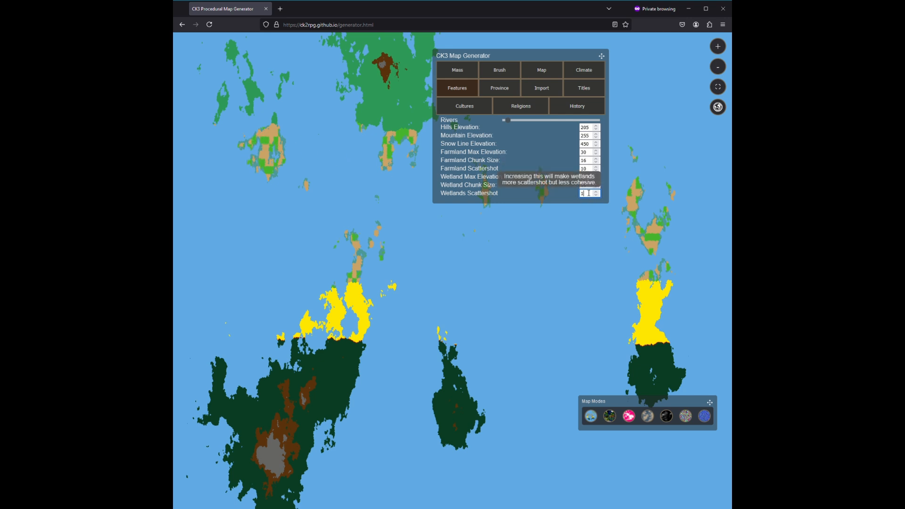
key(BackSpace)
text(16)
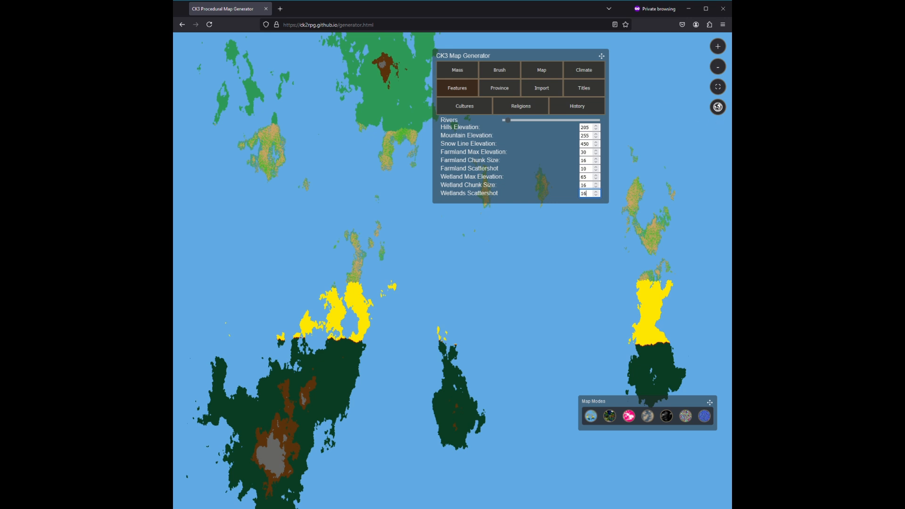
Examine the culture generation options, switching Diverge at Kingdom to No and back to Yes.
click(465, 106)
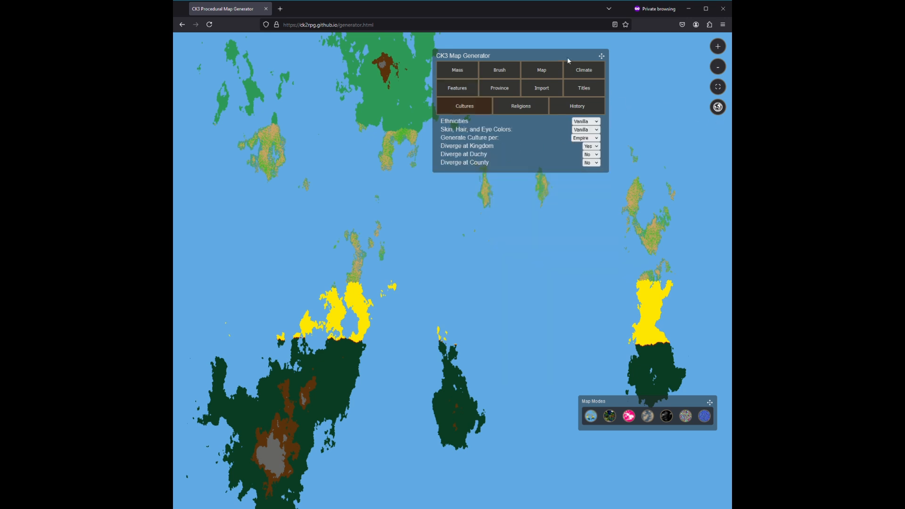
drag(610, 211, 591, 238)
mouse_move(576, 122)
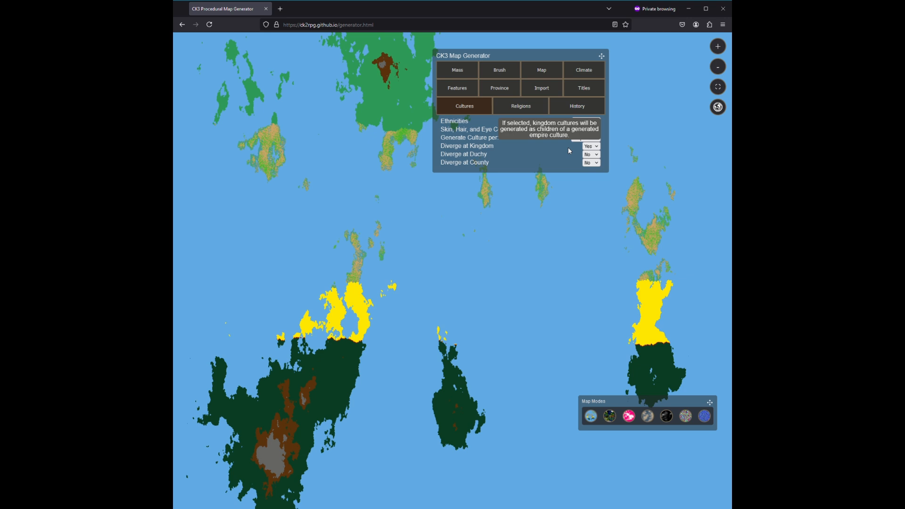
click(596, 146)
click(592, 157)
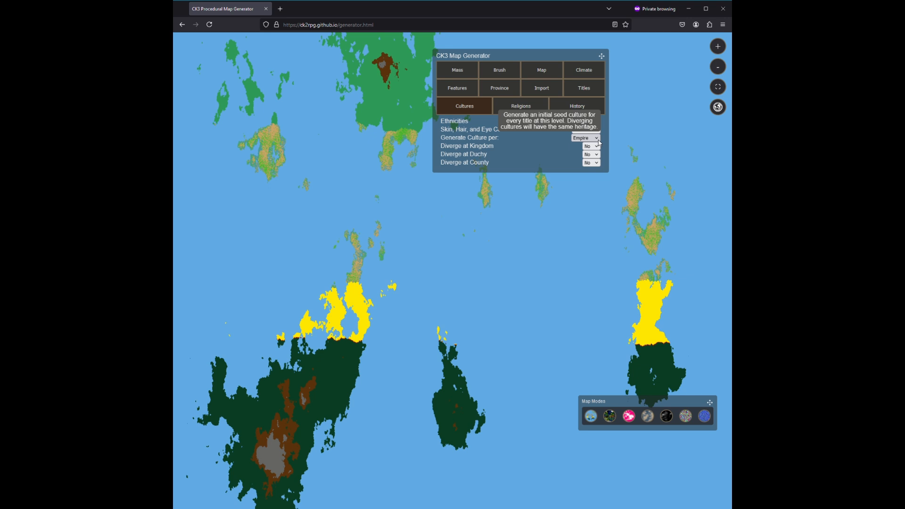
click(594, 166)
click(453, 179)
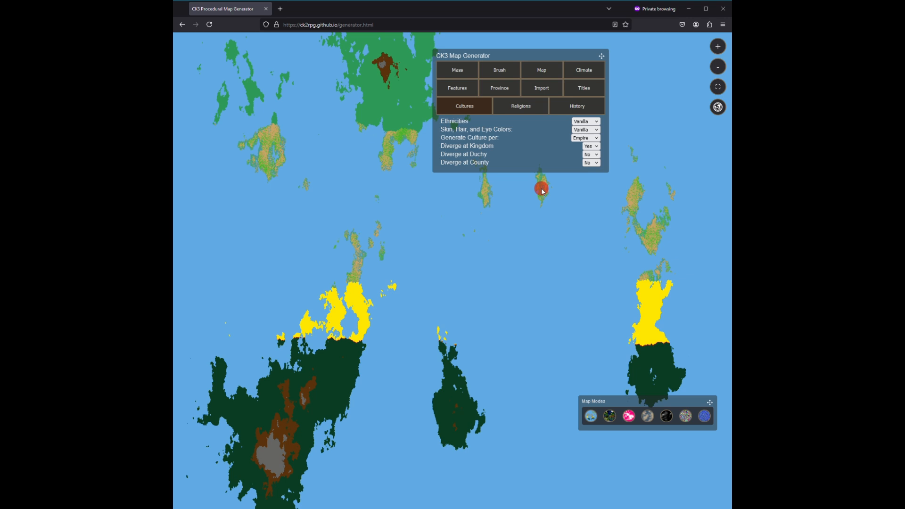
In the Religions settings, set religious families at Kingdom Level and faiths to diverge at Duchy Level.
click(521, 105)
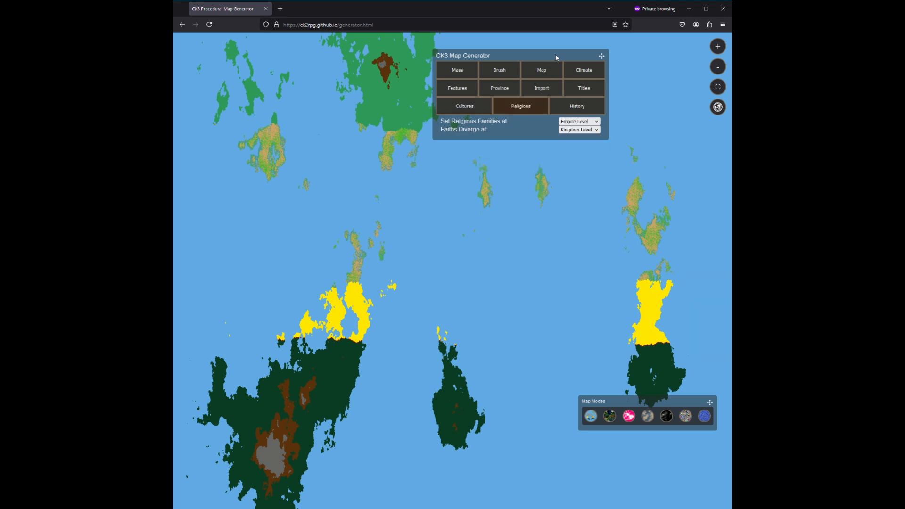
click(517, 285)
click(448, 329)
mouse_move(495, 125)
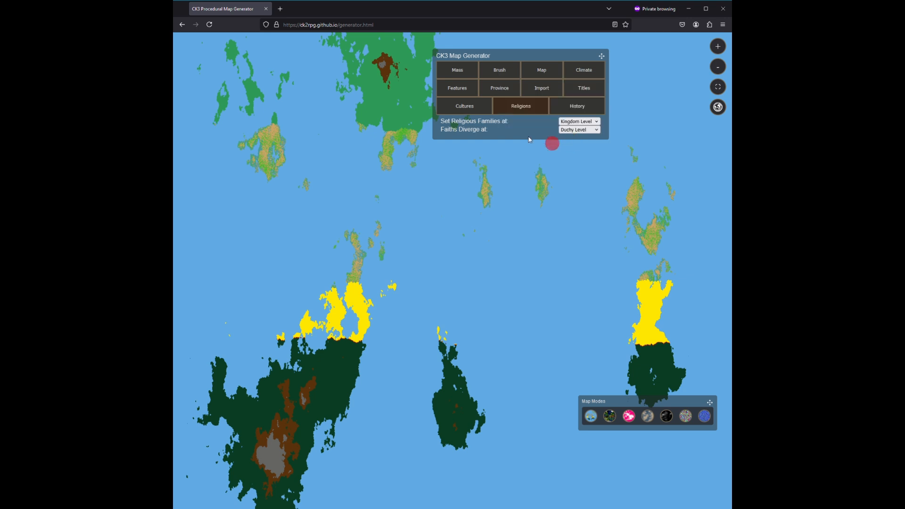
In the History settings, try generating holders at Empire Level and set the option back to Random.
mouse_move(491, 125)
click(576, 106)
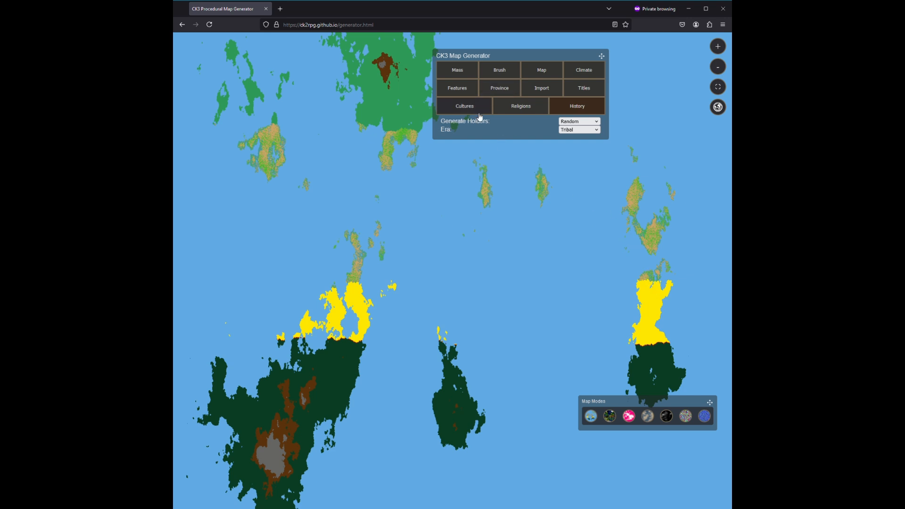
mouse_move(569, 124)
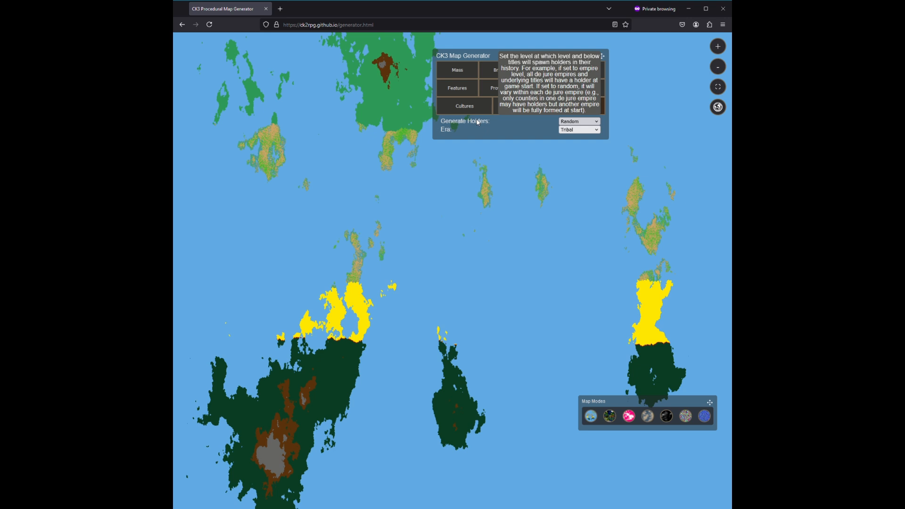
click(562, 124)
click(572, 140)
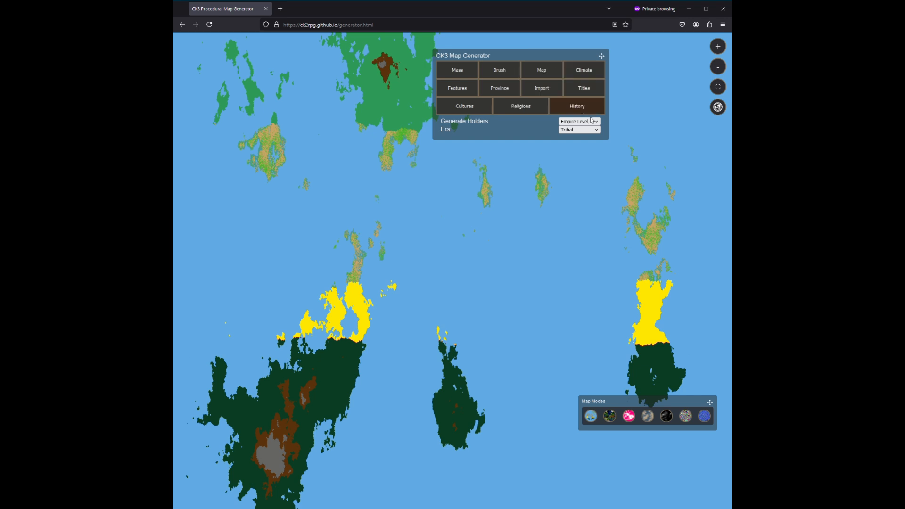
mouse_move(592, 121)
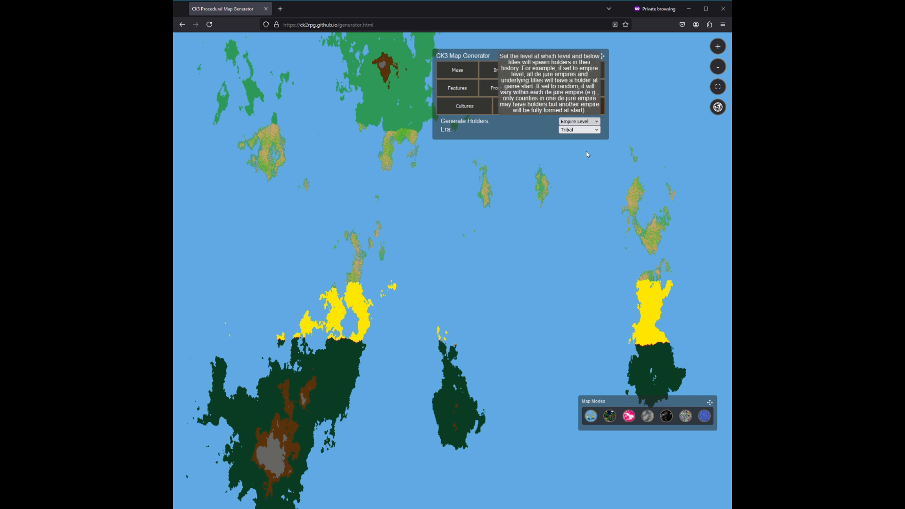
key(Down)
key(Down)
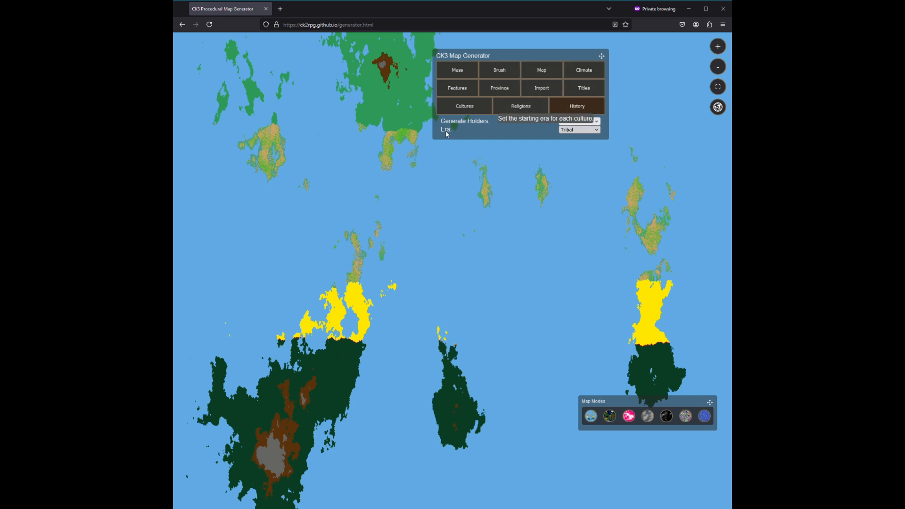
Try Early Medieval as the starting era and return it to Tribal.
click(574, 150)
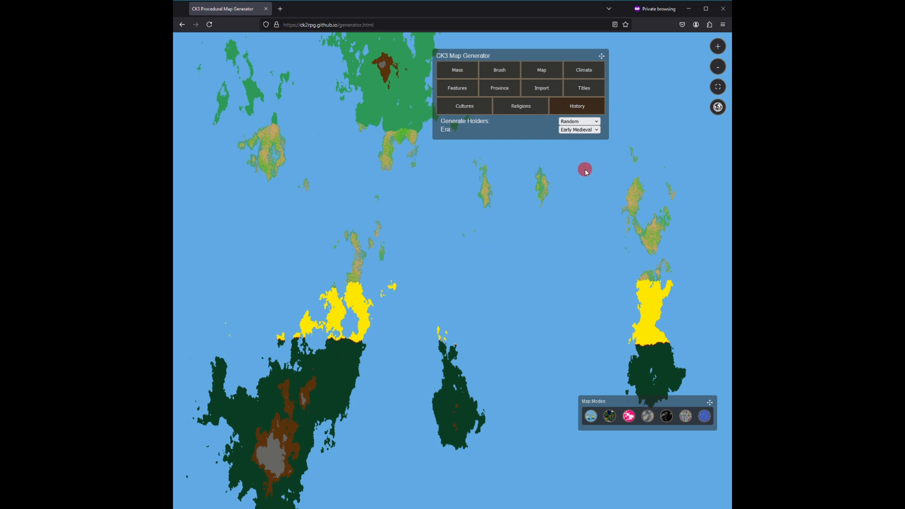
click(594, 131)
click(590, 138)
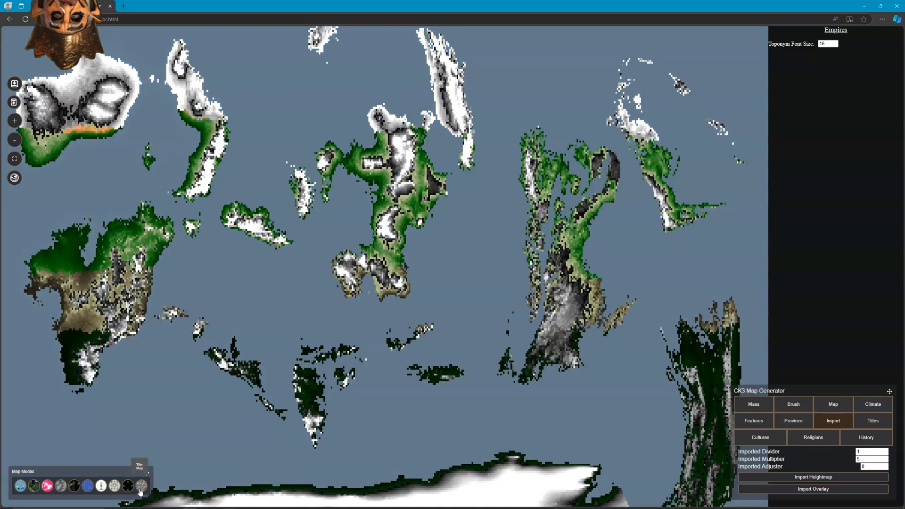
In the title map mode, paint a dark blue empire over the southern part of the central continent with the brush.
click(140, 492)
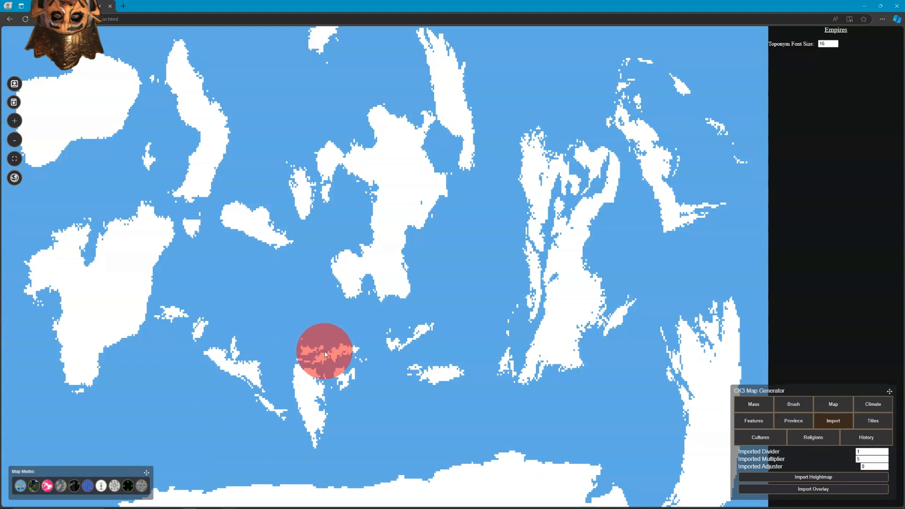
click(778, 405)
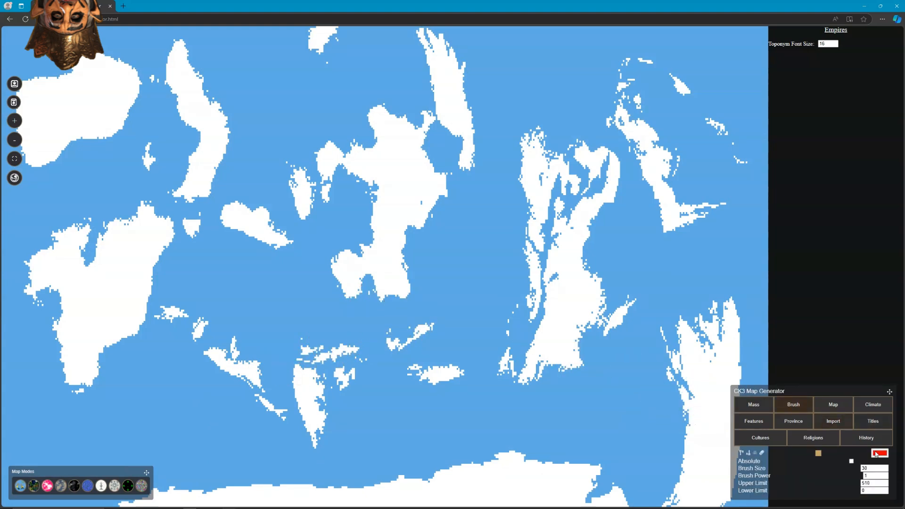
click(878, 452)
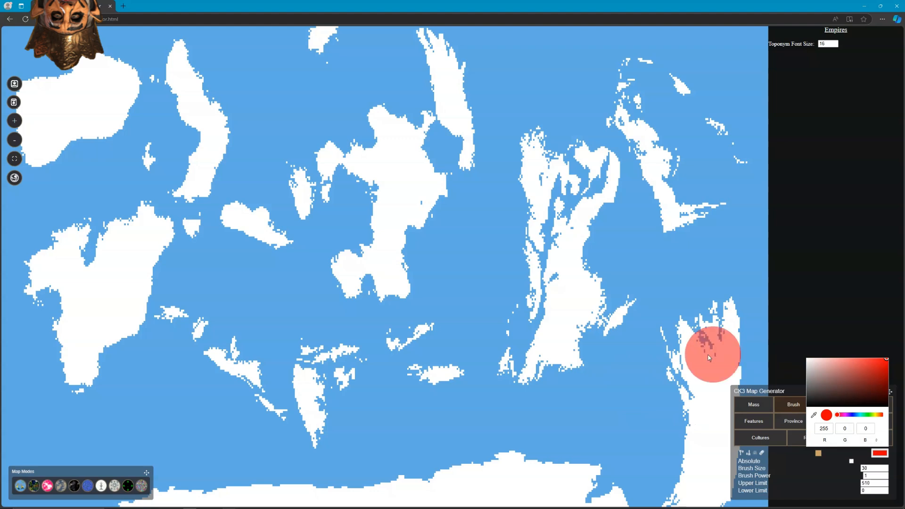
click(424, 4)
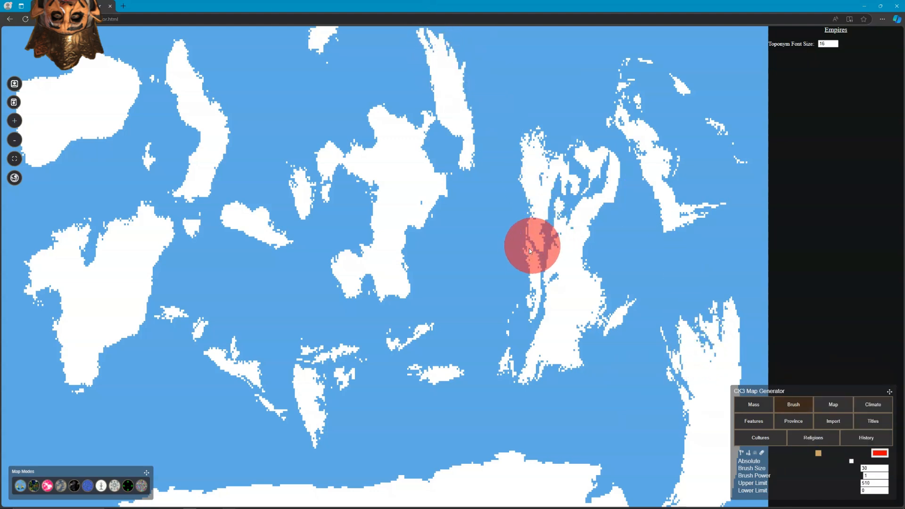
click(873, 453)
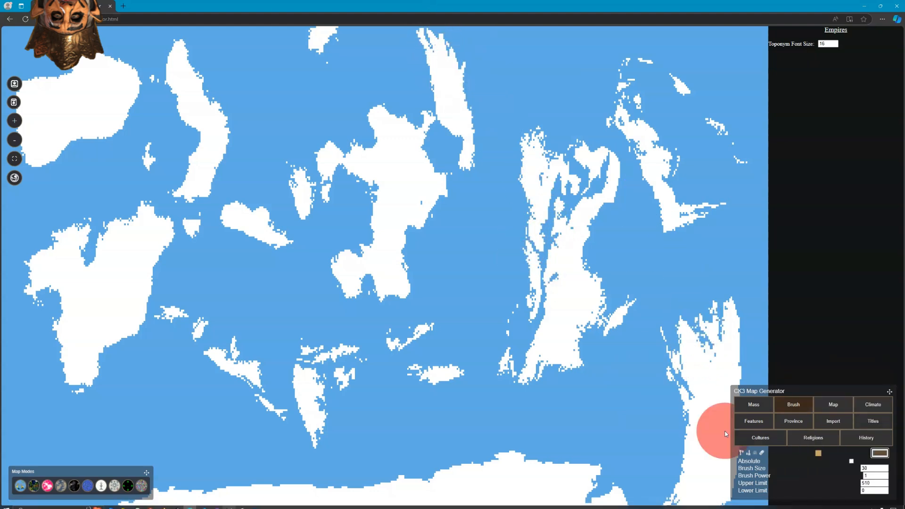
mouse_move(346, 275)
mouse_down()
mouse_move(363, 259)
mouse_move(384, 277)
mouse_move(391, 237)
mouse_move(405, 230)
mouse_up()
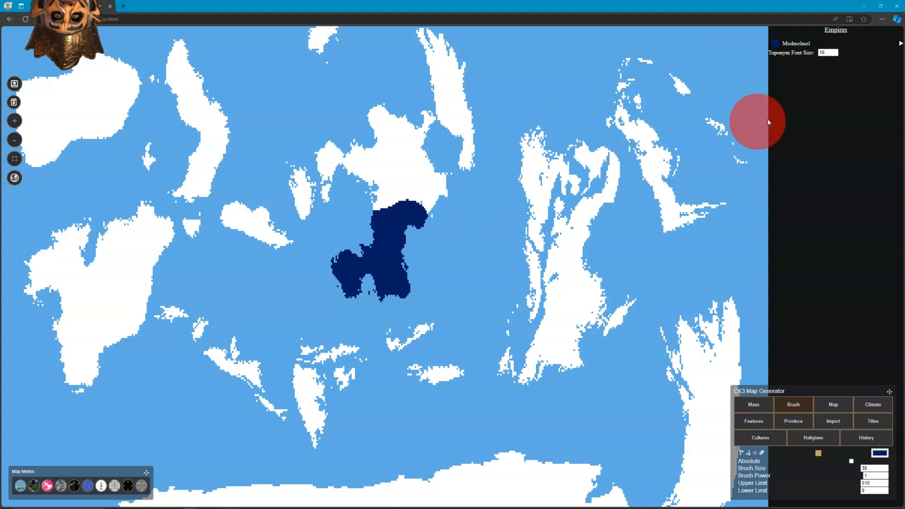
Divide the dark blue empire into two kingdoms, painting a dark red one in its north and a green one in its south.
click(900, 44)
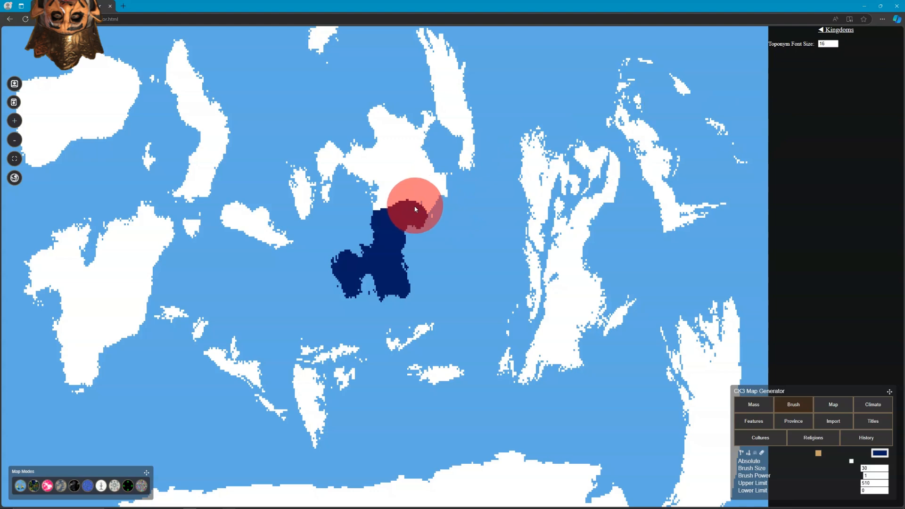
right_click(415, 227)
drag(416, 220, 390, 216)
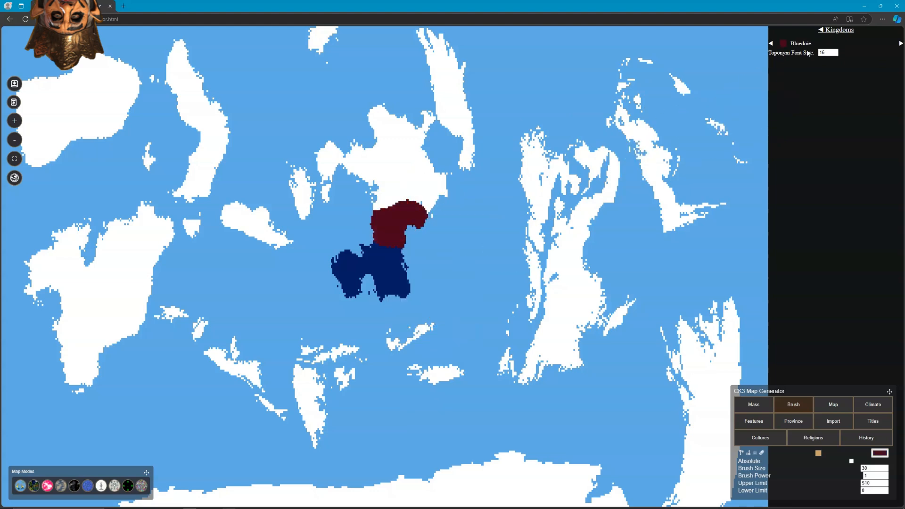
right_click(386, 287)
drag(392, 278, 351, 271)
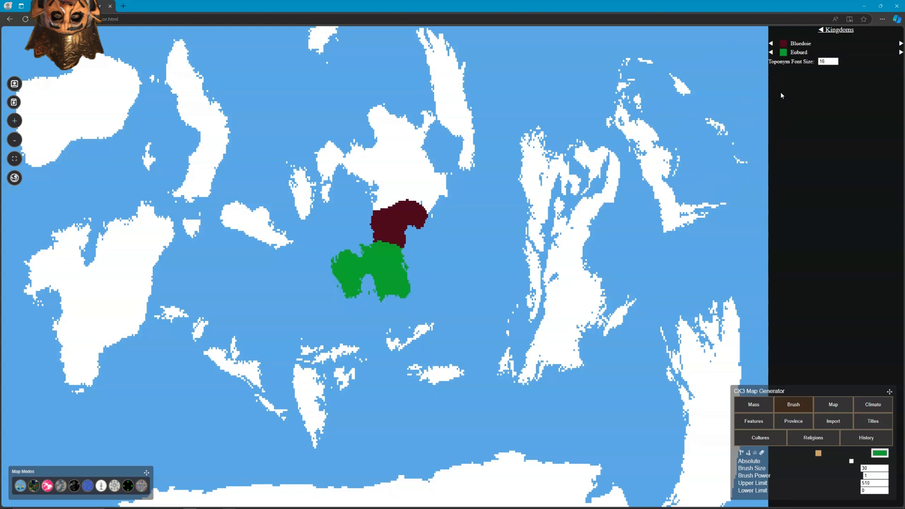
Paint three duchies within the dark red kingdom: red in the northeast, lime in the west and green in the south.
click(900, 44)
key(r)
drag(426, 210, 418, 203)
key(r)
drag(360, 217, 366, 220)
key(r)
click(402, 250)
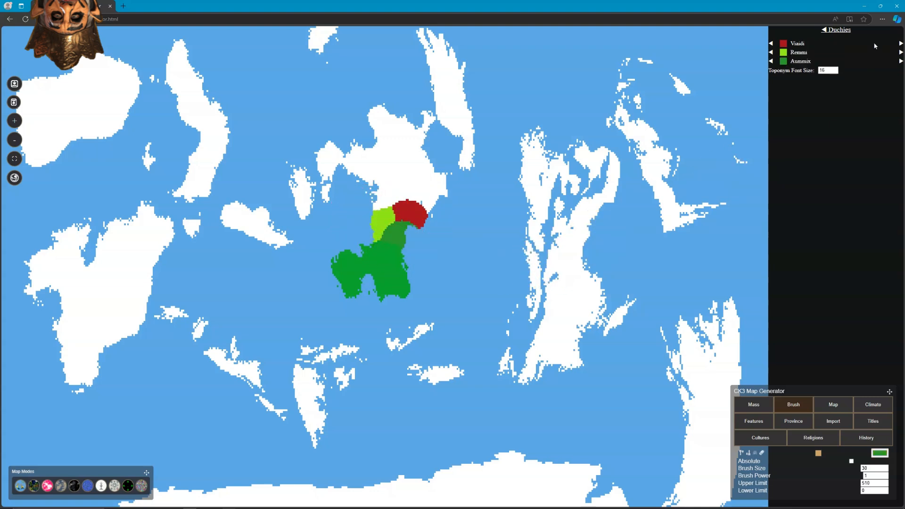
Set the brush size to 5 and paint three counties inside the red northeastern duchy, two brown in the east and one pink in the west.
click(900, 44)
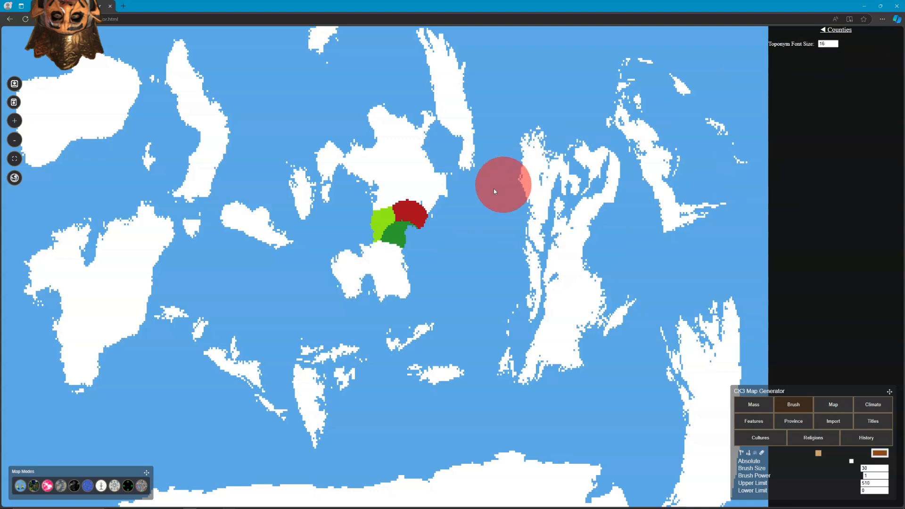
double_click(863, 468)
text(5)
click(422, 215)
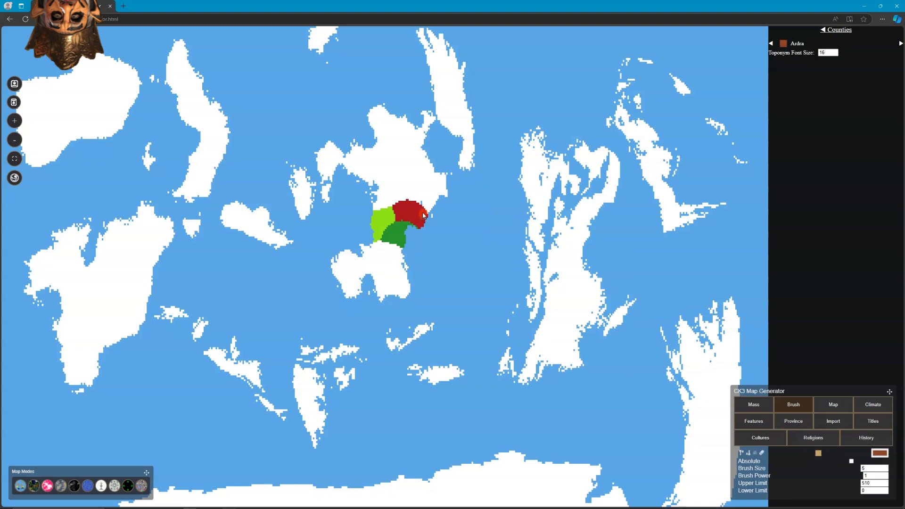
click(417, 208)
key(n)
click(421, 223)
click(415, 213)
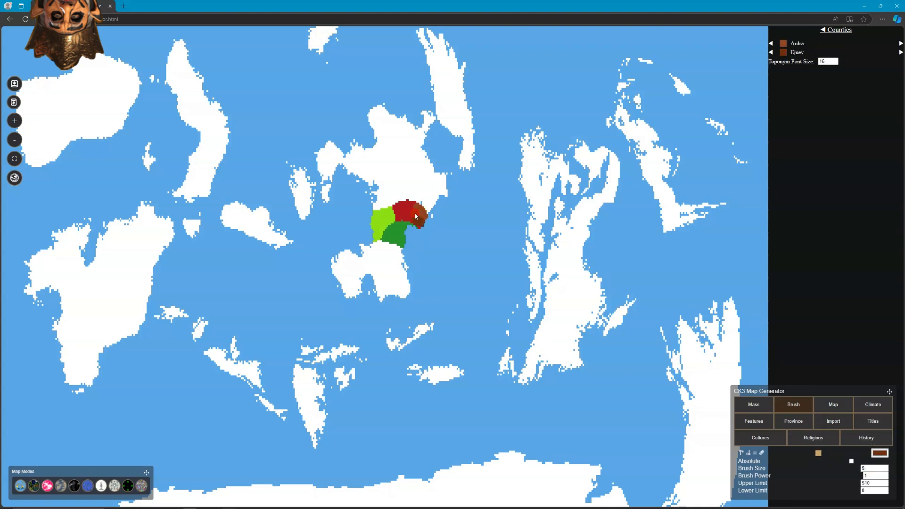
key(n)
click(410, 219)
mouse_move(400, 221)
mouse_down()
mouse_move(400, 203)
mouse_move(410, 202)
mouse_move(403, 214)
mouse_up()
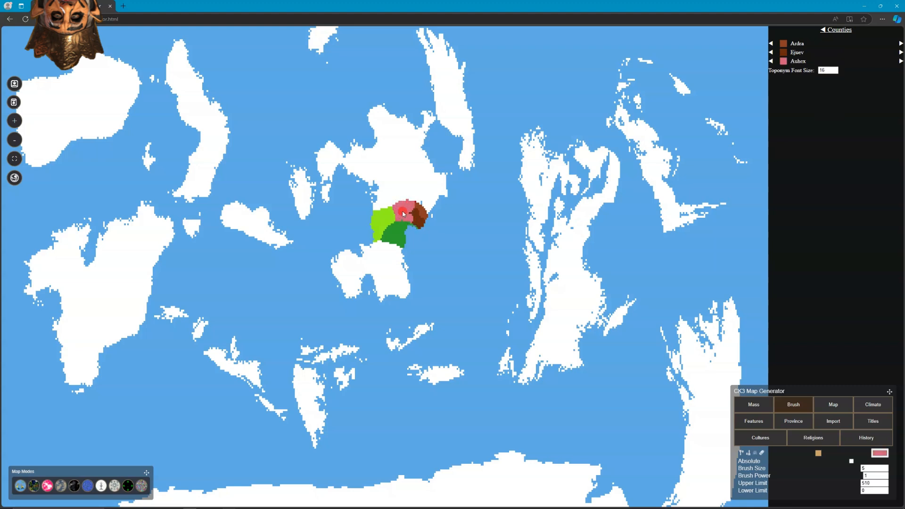
Paint two provinces, one orange and one olive, inside the easternmost brown county.
click(900, 44)
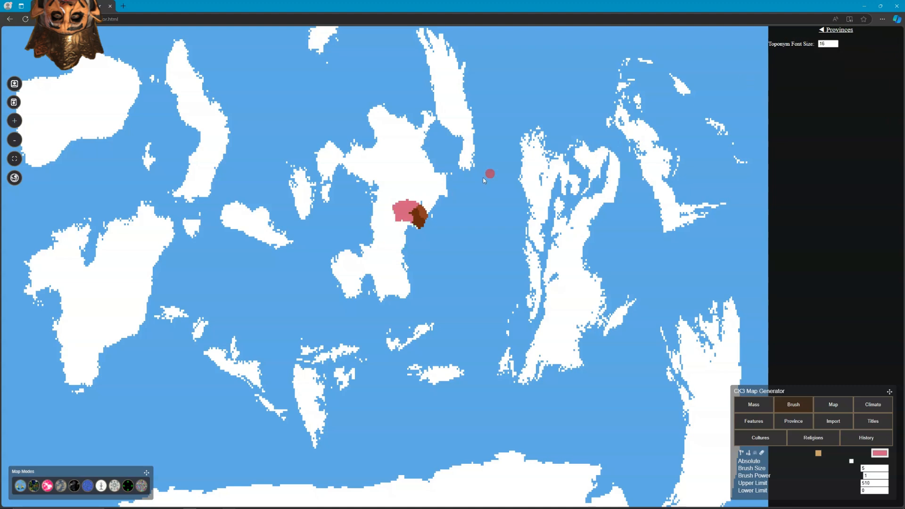
drag(418, 210, 425, 215)
key(n)
click(422, 215)
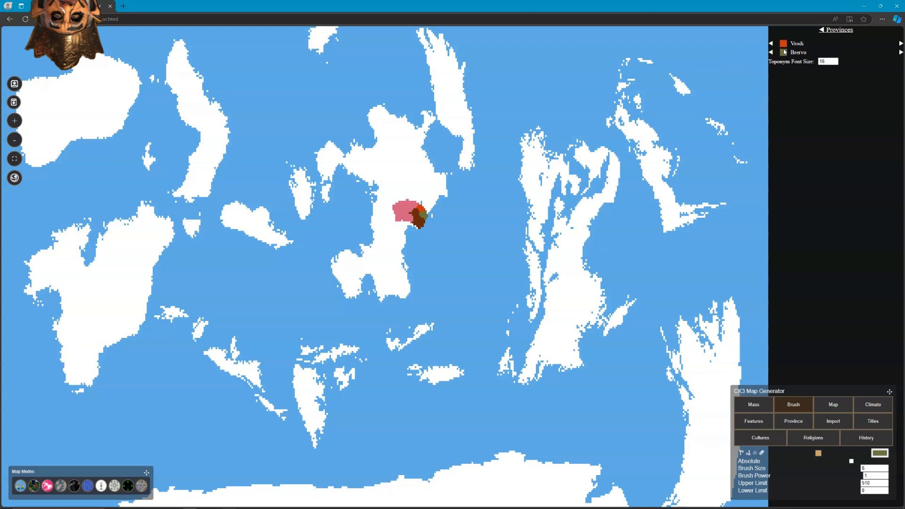
Review the title hierarchy from provinces up to empires and back down to the provinces.
click(771, 43)
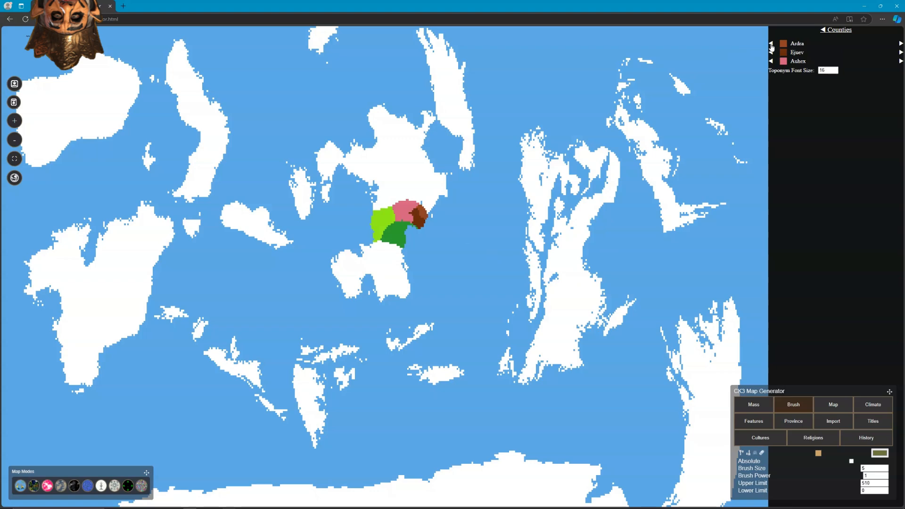
click(771, 43)
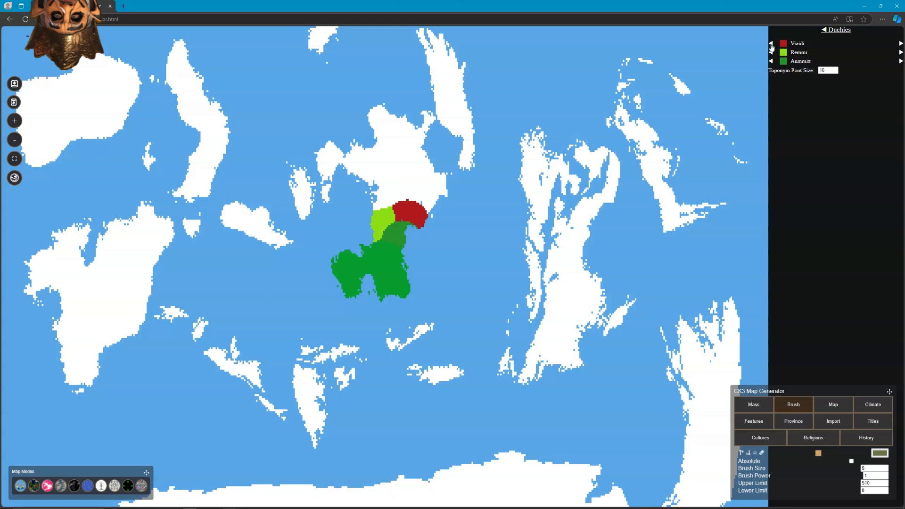
click(771, 44)
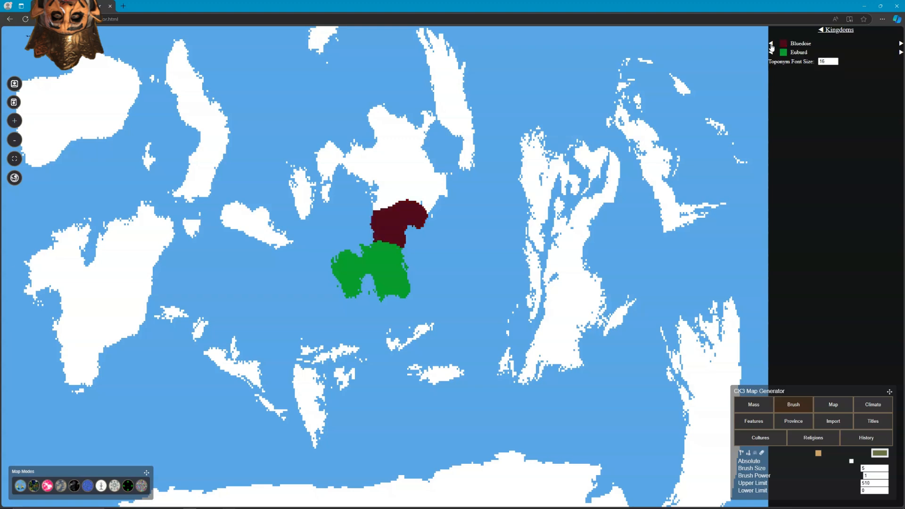
click(772, 43)
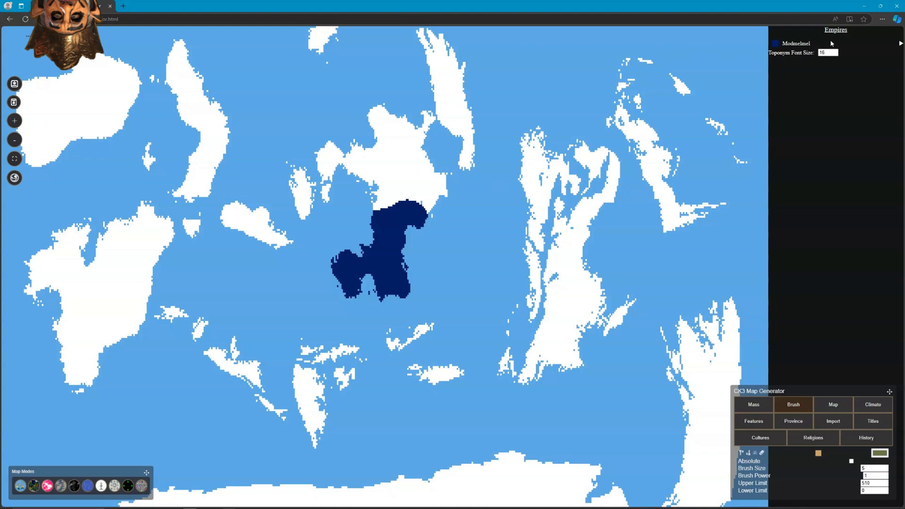
click(900, 44)
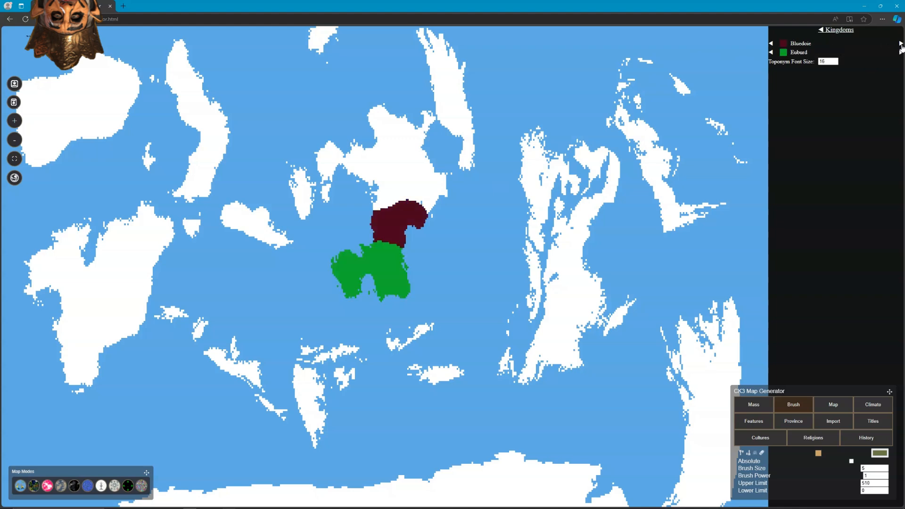
click(900, 44)
click(900, 43)
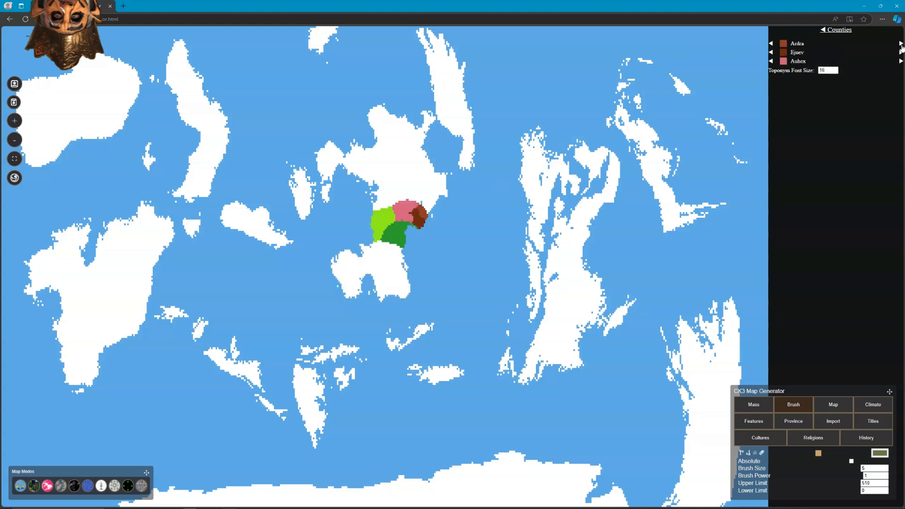
click(900, 43)
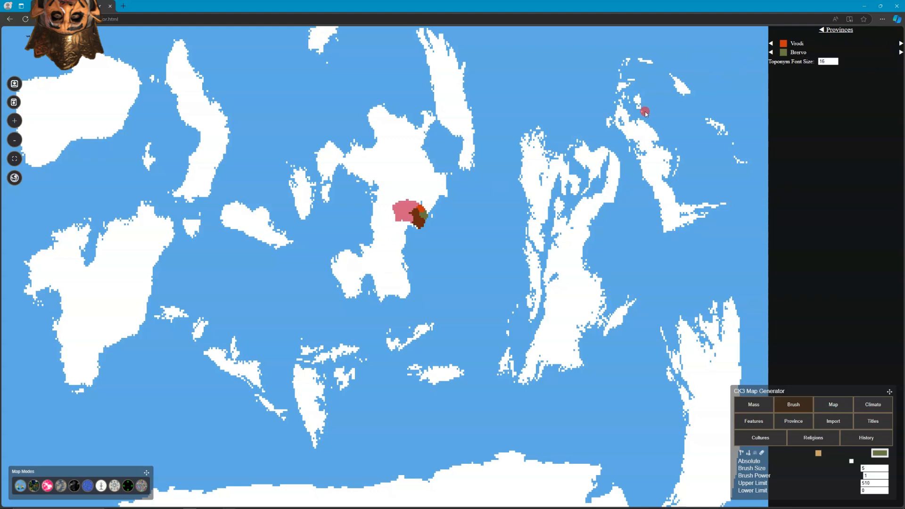
Return to the empire level and rename the dark blue empire as Blue Empire.
click(772, 43)
click(772, 43)
click(771, 43)
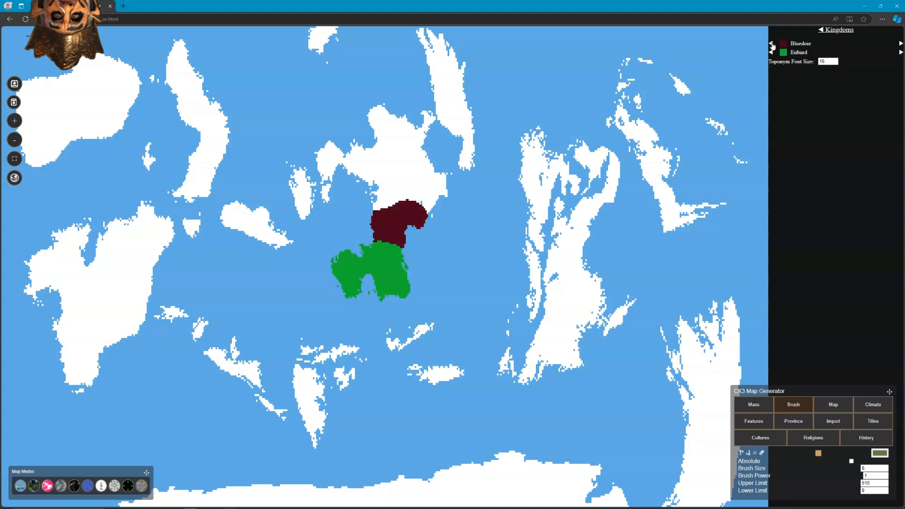
click(772, 43)
click(791, 44)
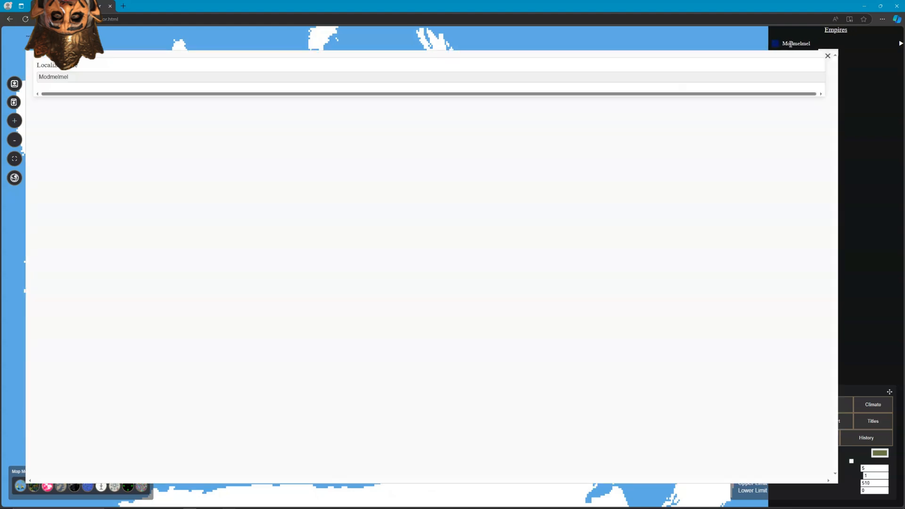
double_click(68, 77)
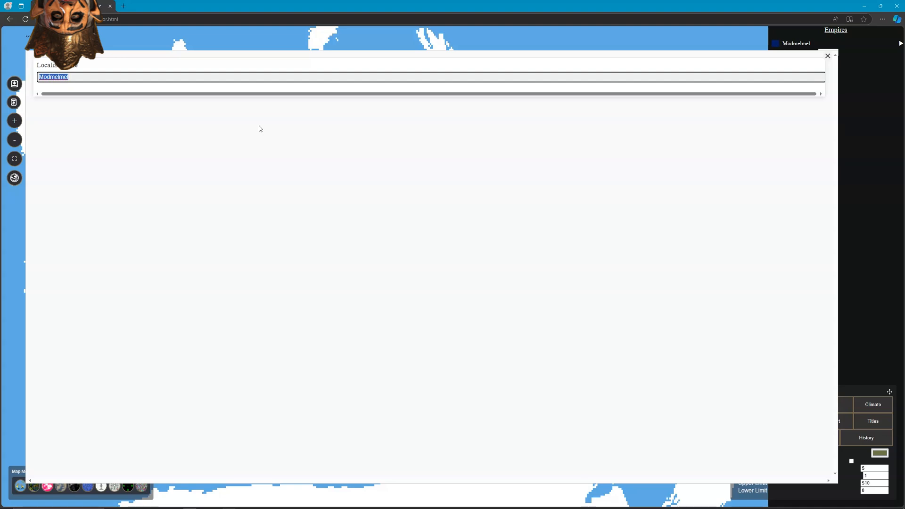
text(Blue Empire)
click(828, 56)
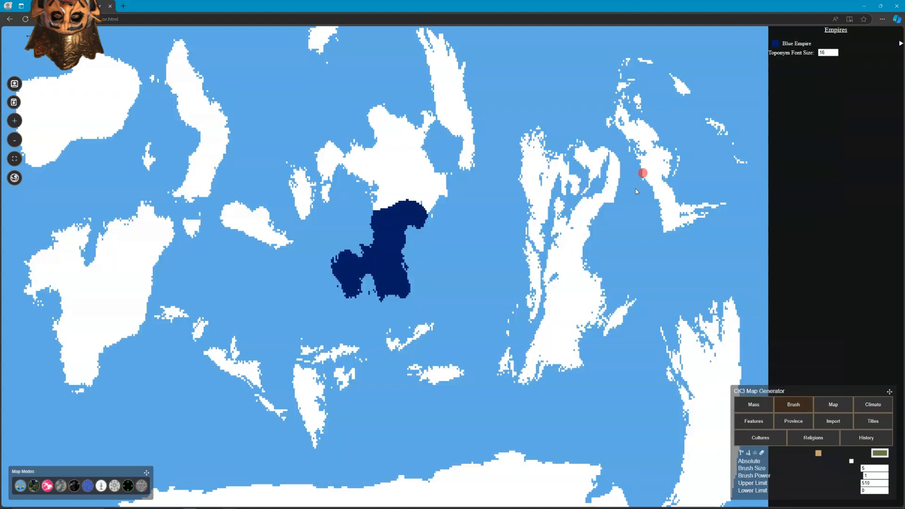
Inspect the name of the Blue Empire's dark red kingdom, view that kingdom's duchies, and return to the empire level.
click(900, 44)
click(804, 44)
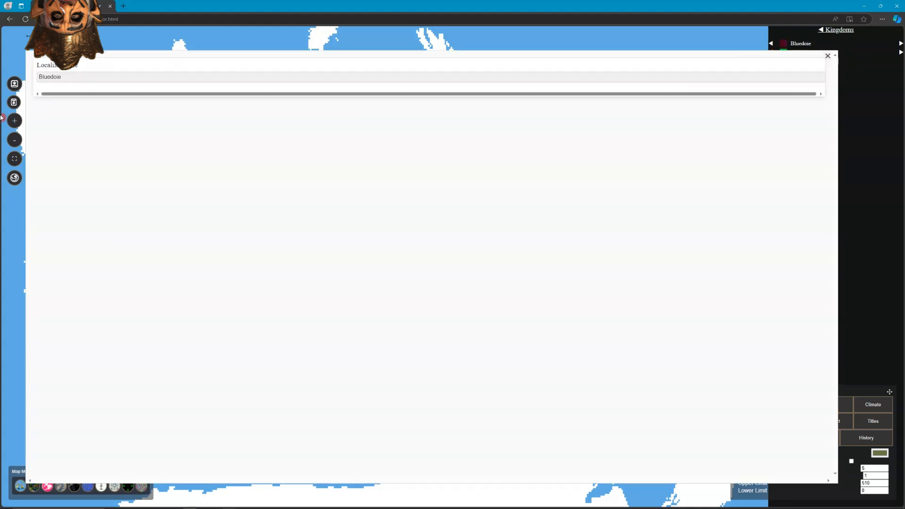
click(63, 76)
drag(63, 77, 50, 76)
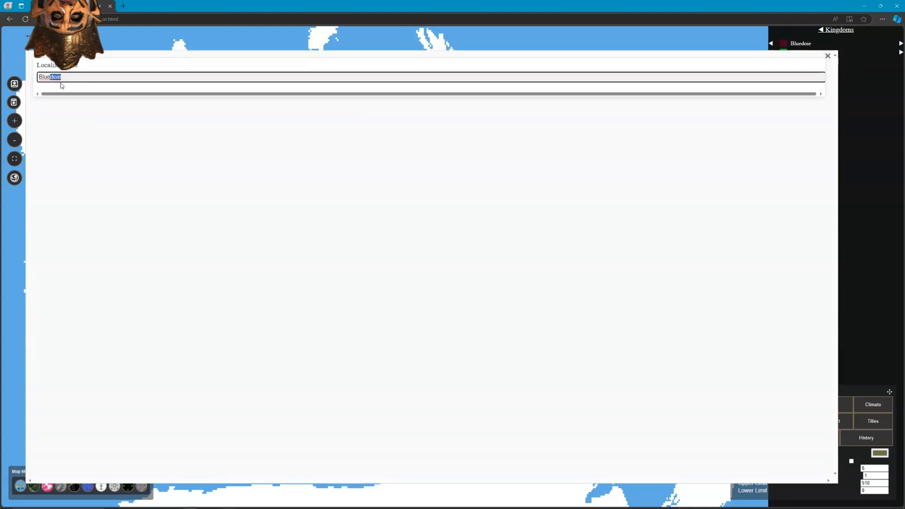
click(827, 56)
click(900, 44)
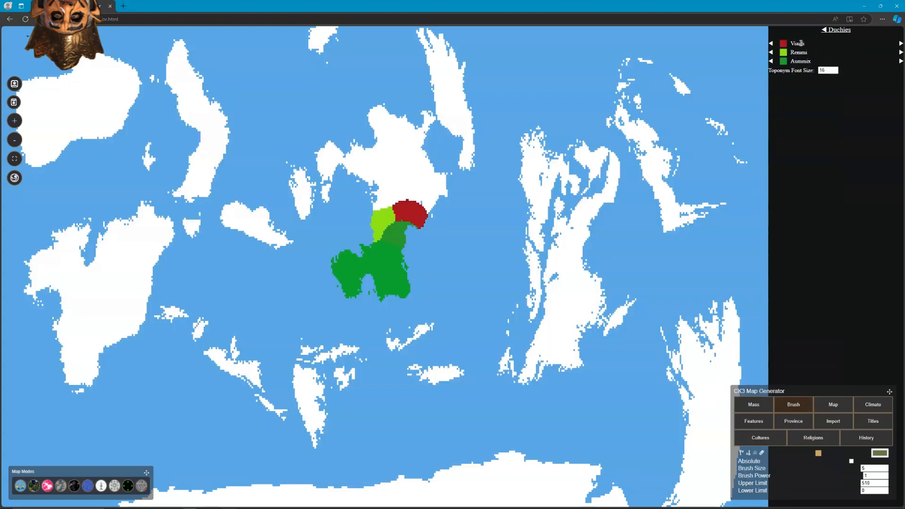
click(771, 44)
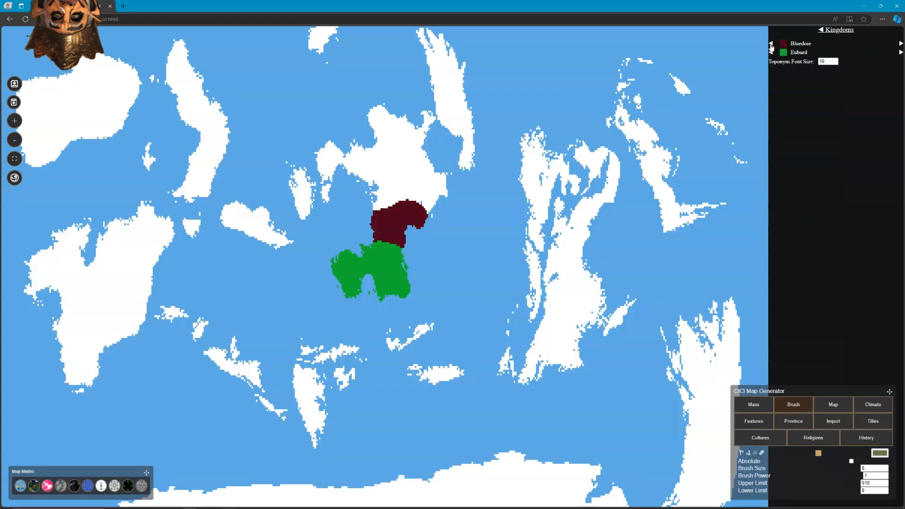
click(771, 44)
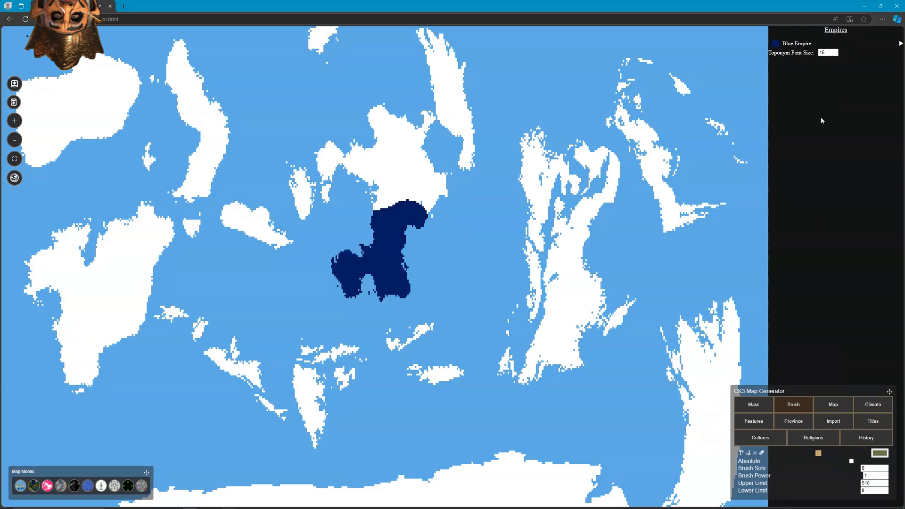
Extend the Blue Empire slightly north and paint a thin indigo strip of a new empire along the land northeast of it.
click(776, 46)
mouse_move(463, 183)
mouse_down()
mouse_move(379, 204)
mouse_move(398, 198)
mouse_move(383, 203)
mouse_move(392, 197)
mouse_move(431, 208)
mouse_move(415, 214)
mouse_move(476, 217)
mouse_move(573, 206)
mouse_move(435, 216)
mouse_move(442, 177)
mouse_move(414, 155)
mouse_up()
key(r)
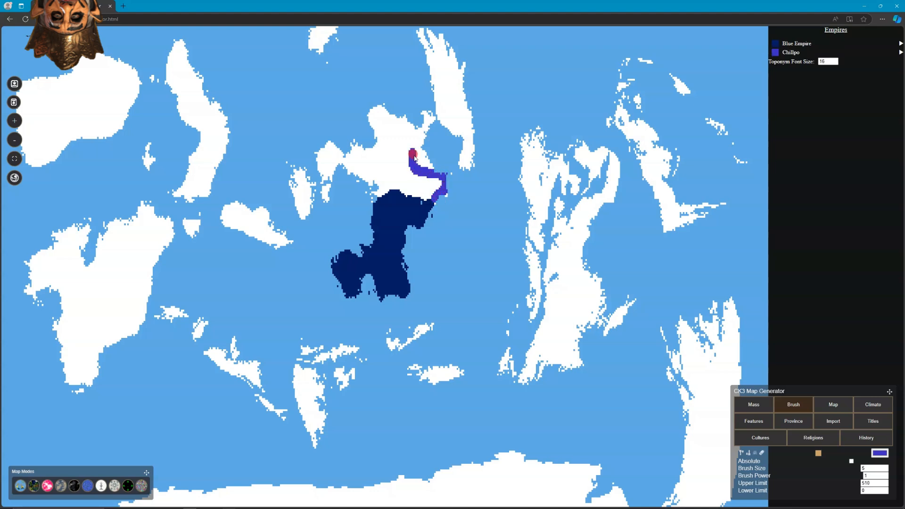
Set the brush size to 30 and paint the indigo empire over the rest of the central continent and its neighbouring northern and western islands.
click(871, 468)
text(0)
key(BackSpace)
key(BackSpace)
text(30)
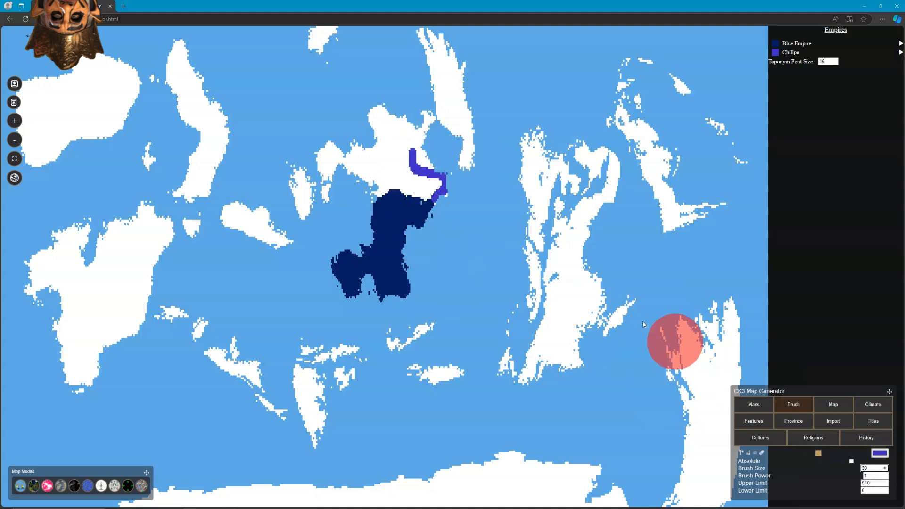
mouse_move(425, 172)
mouse_down()
mouse_move(331, 162)
mouse_move(309, 197)
mouse_move(299, 186)
mouse_move(373, 135)
mouse_move(425, 132)
mouse_move(463, 155)
mouse_move(468, 127)
mouse_move(428, 40)
mouse_up()
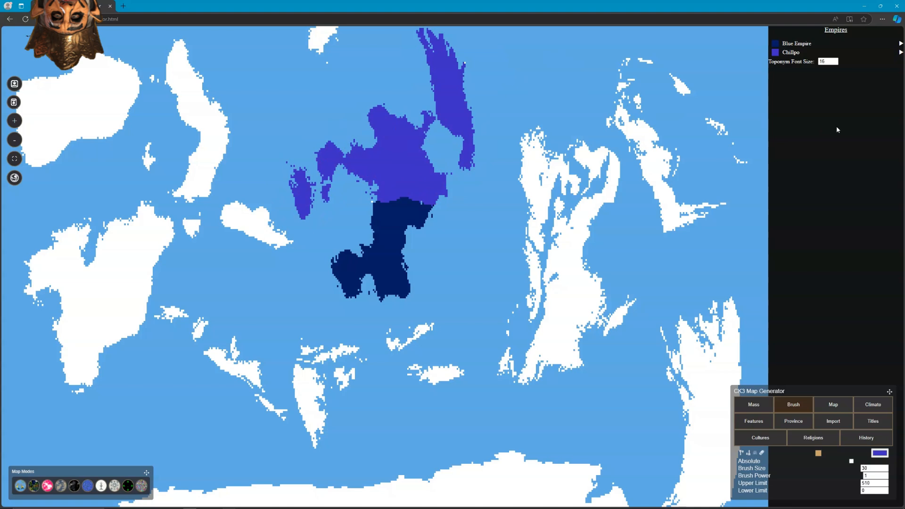
Extend the Blue Empire north over the indigo empire's southern edge and paint a new dark green empire on the long northwestern island.
click(776, 43)
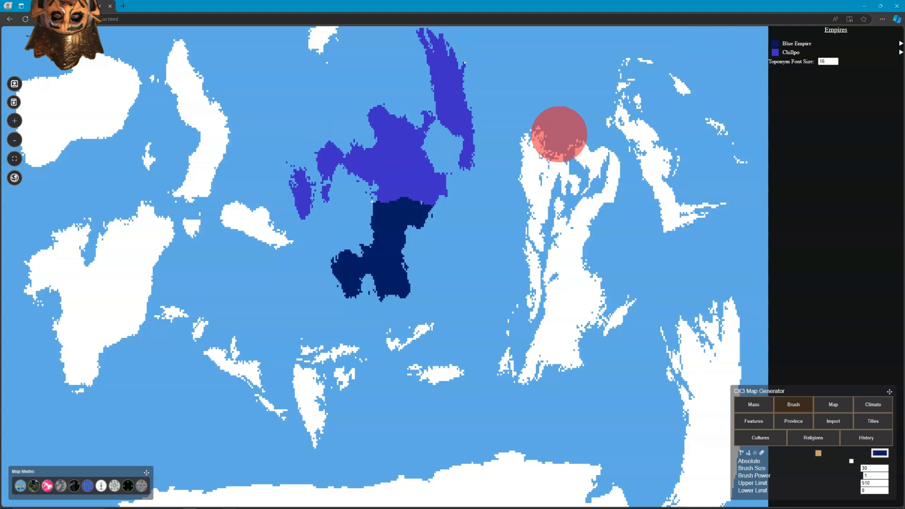
mouse_move(430, 214)
mouse_down()
mouse_move(387, 211)
mouse_move(429, 207)
mouse_move(401, 211)
mouse_move(394, 252)
mouse_up()
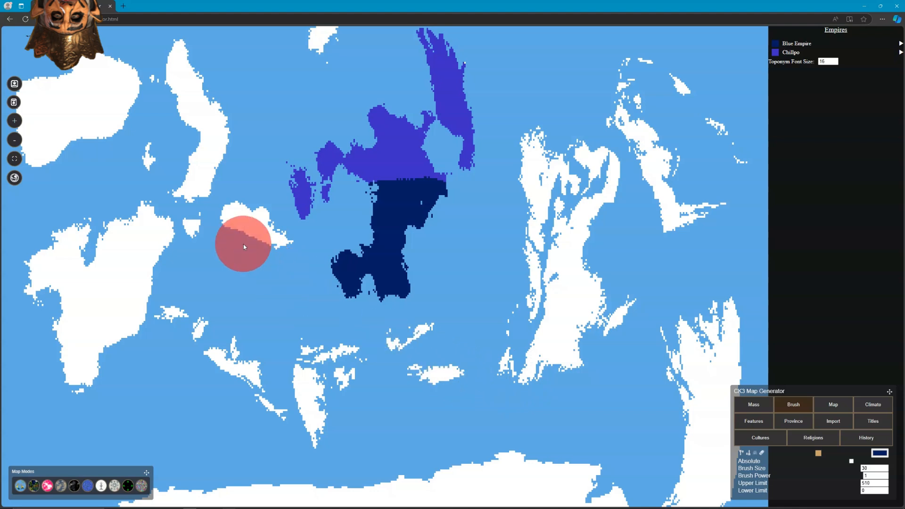
key(n)
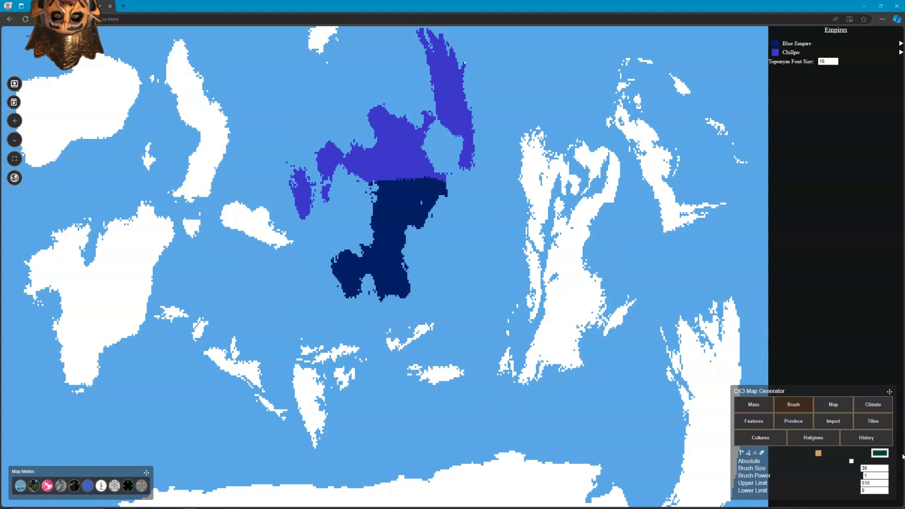
mouse_move(184, 61)
mouse_down()
mouse_move(180, 88)
mouse_move(200, 106)
mouse_move(211, 141)
mouse_move(200, 181)
mouse_up()
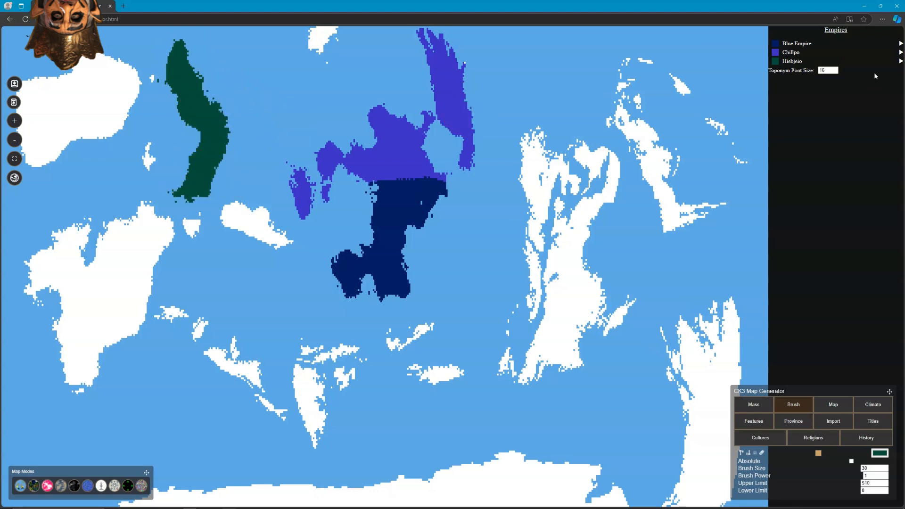
Paint three kingdoms within the dark green empire: blue in the north, light pink in the middle and pink in the south and northwestern edge.
click(900, 61)
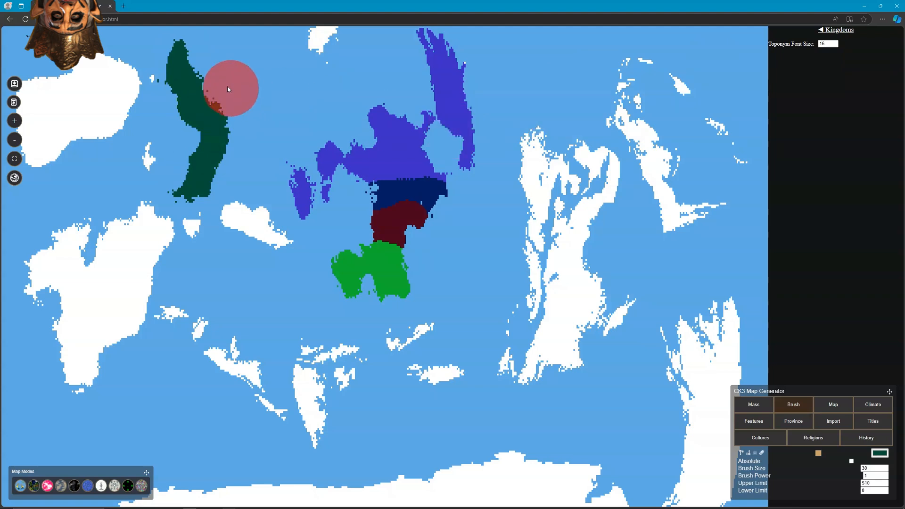
key(n)
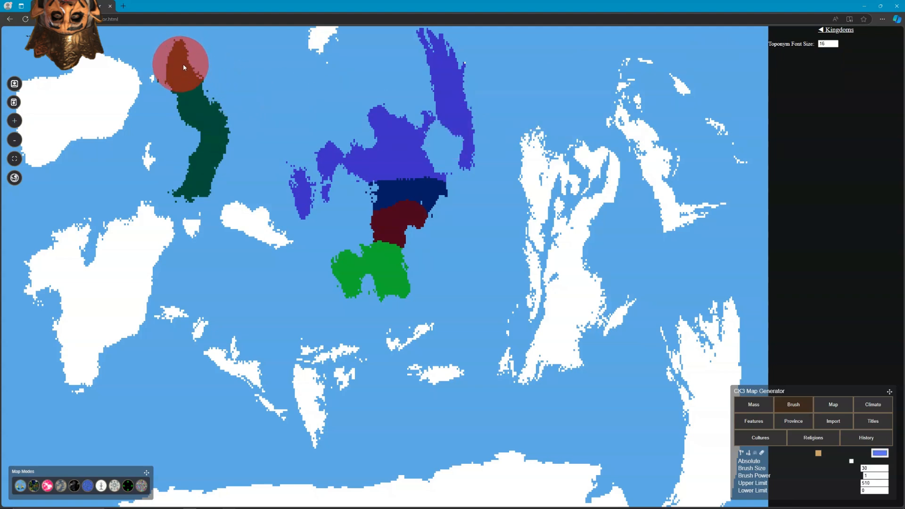
click(184, 67)
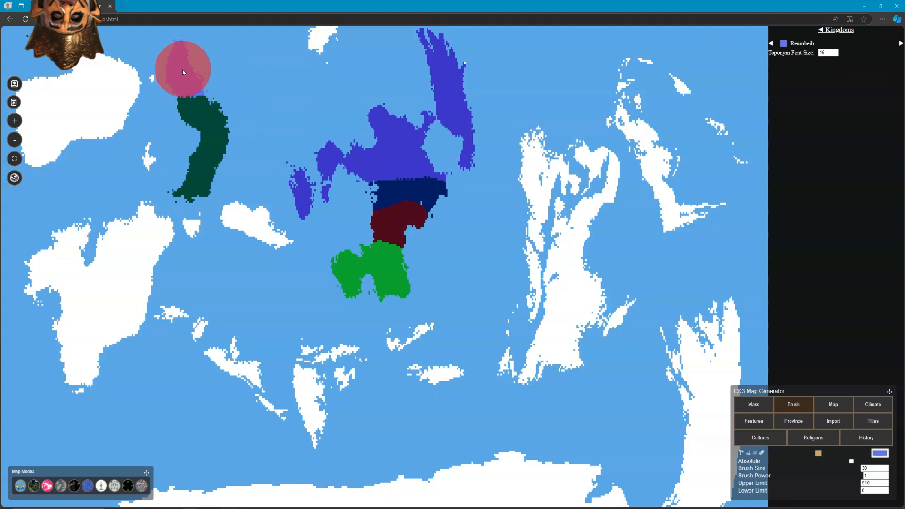
key(n)
mouse_move(195, 114)
mouse_down()
mouse_move(215, 119)
mouse_move(193, 173)
mouse_move(225, 171)
mouse_move(183, 193)
mouse_move(224, 157)
mouse_move(203, 188)
mouse_up()
key(n)
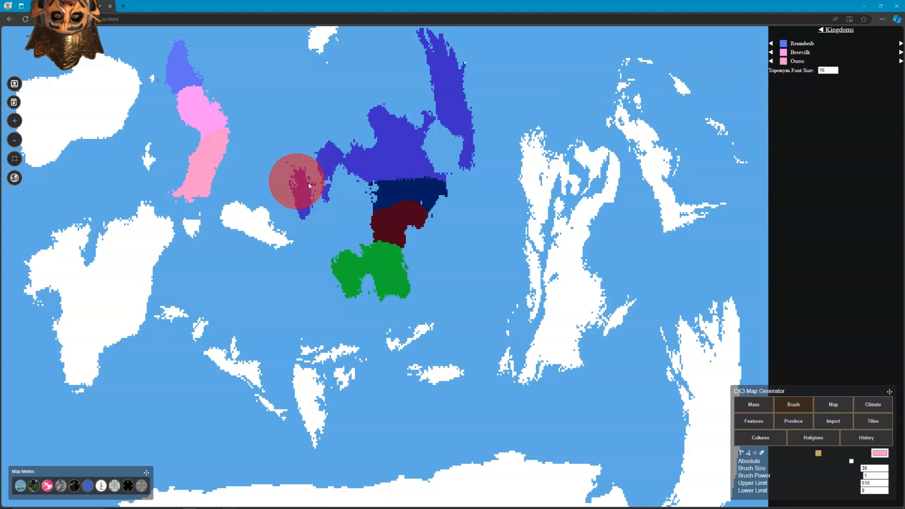
mouse_move(146, 87)
mouse_down()
mouse_move(122, 100)
mouse_move(83, 99)
mouse_move(124, 104)
mouse_up()
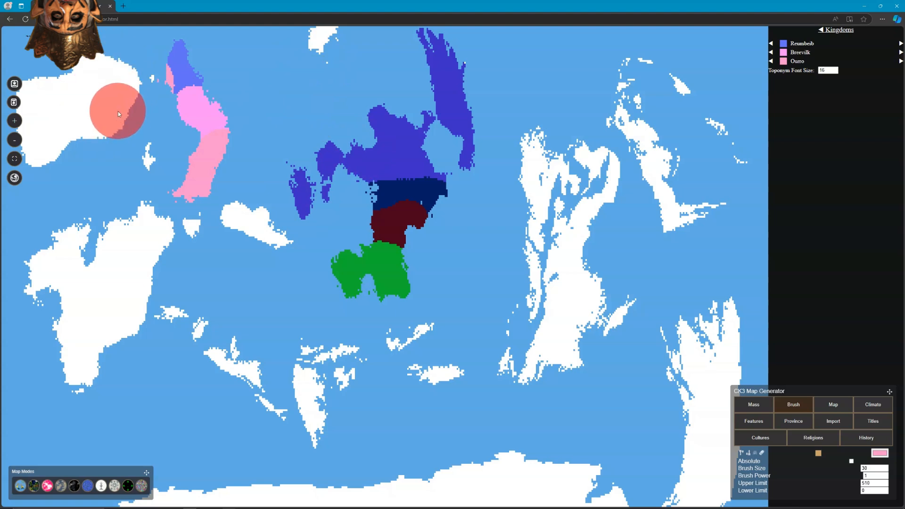
drag(211, 120, 219, 132)
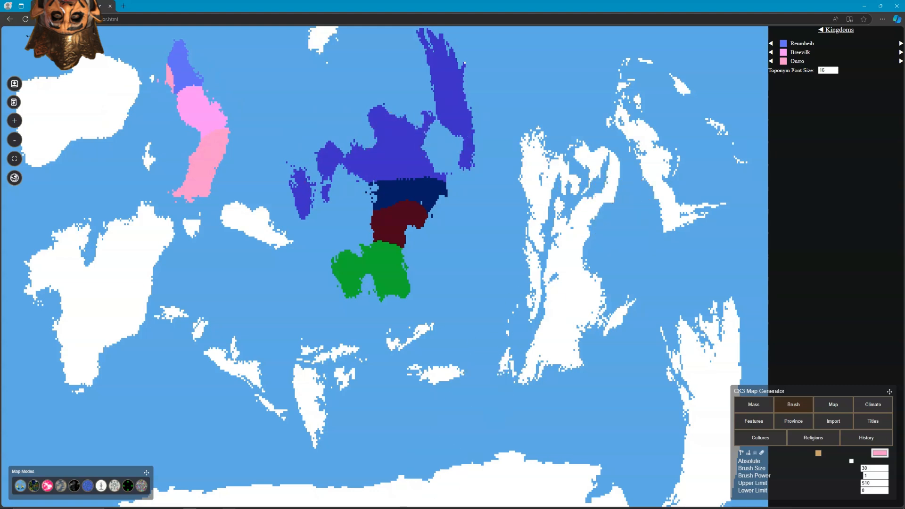
mouse_move(371, 504)
click(216, 504)
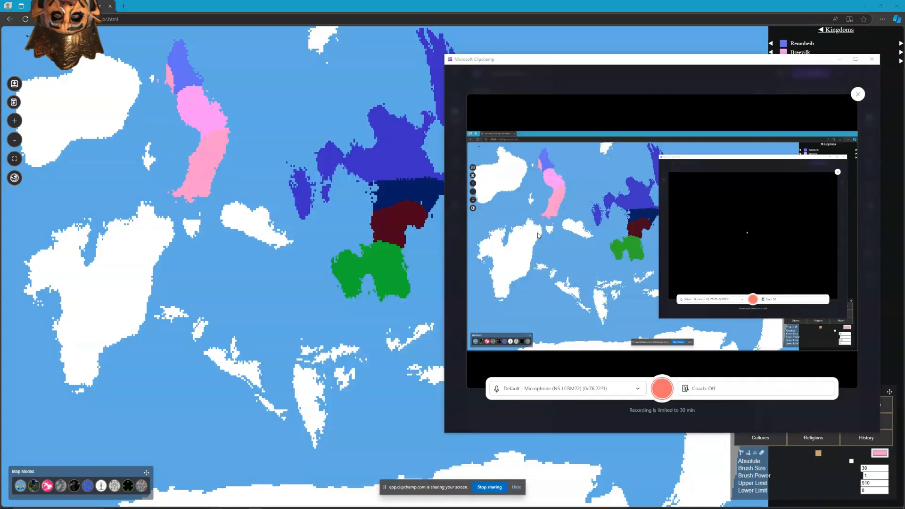
click(661, 388)
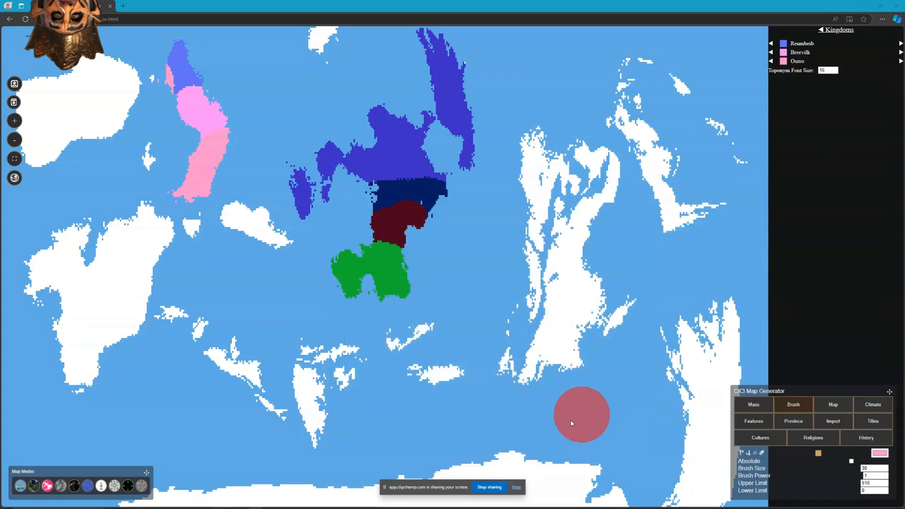
click(516, 487)
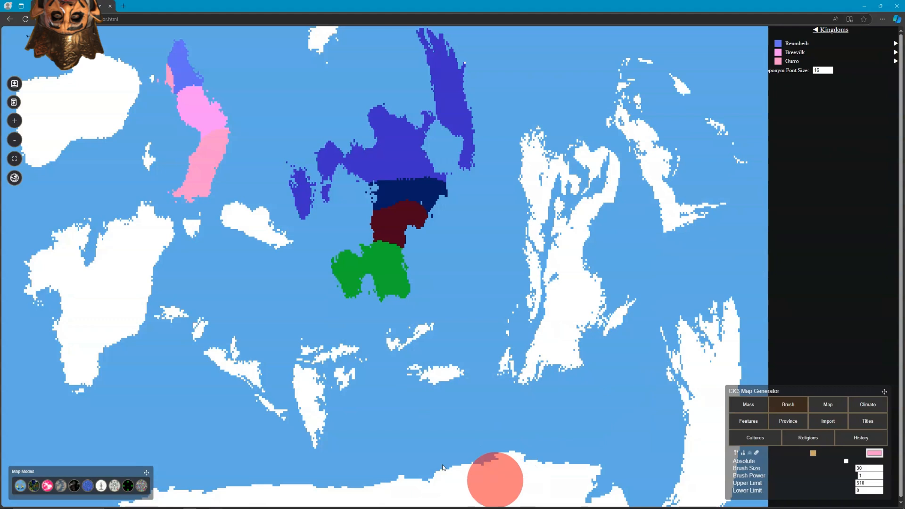
Show the culture map and review the generator's culture and religion settings.
click(101, 485)
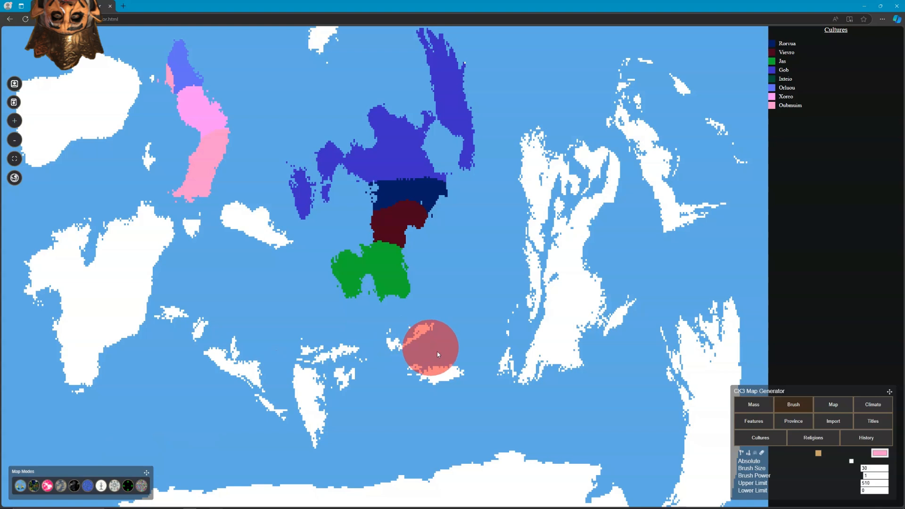
click(755, 433)
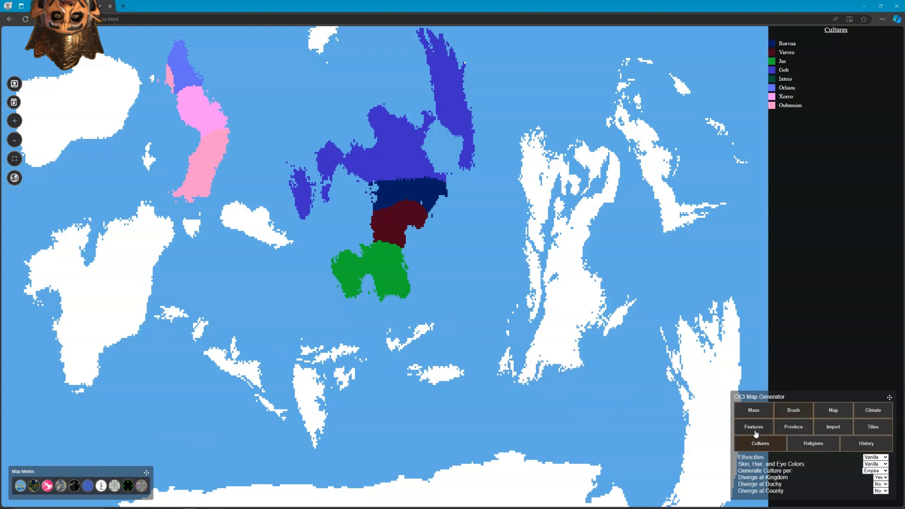
click(807, 448)
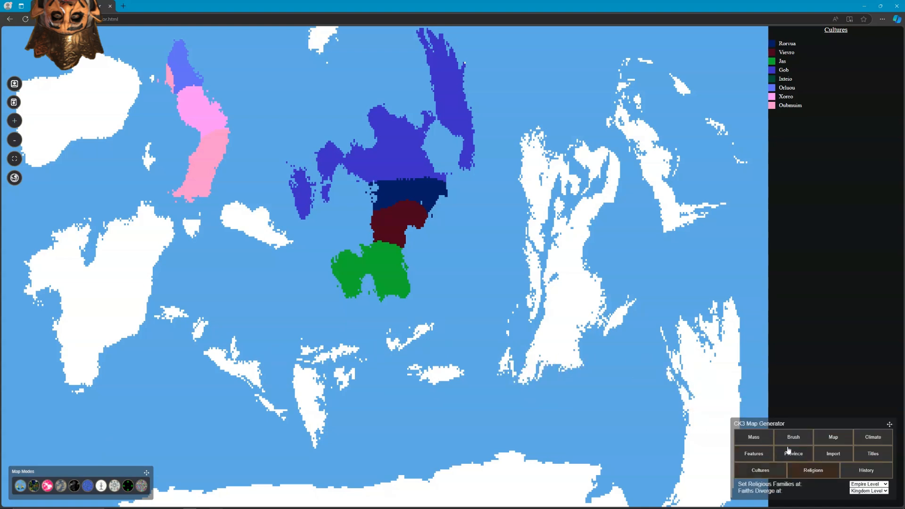
click(760, 475)
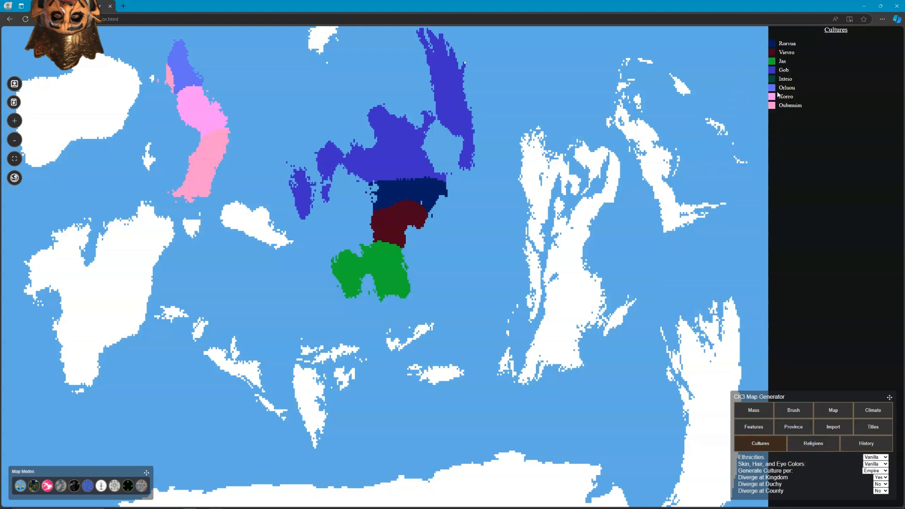
mouse_move(781, 481)
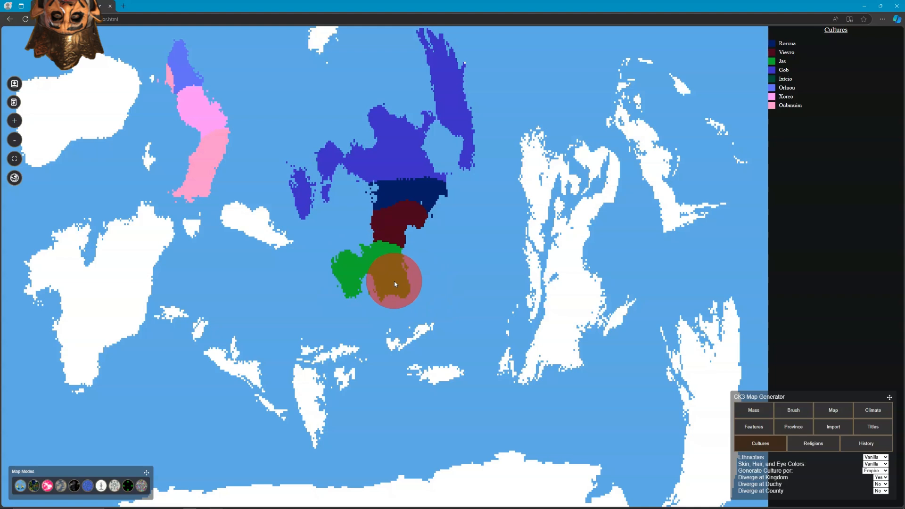
Review the religion settings and compare the faith map with the culture map, ending on the culture map.
click(802, 448)
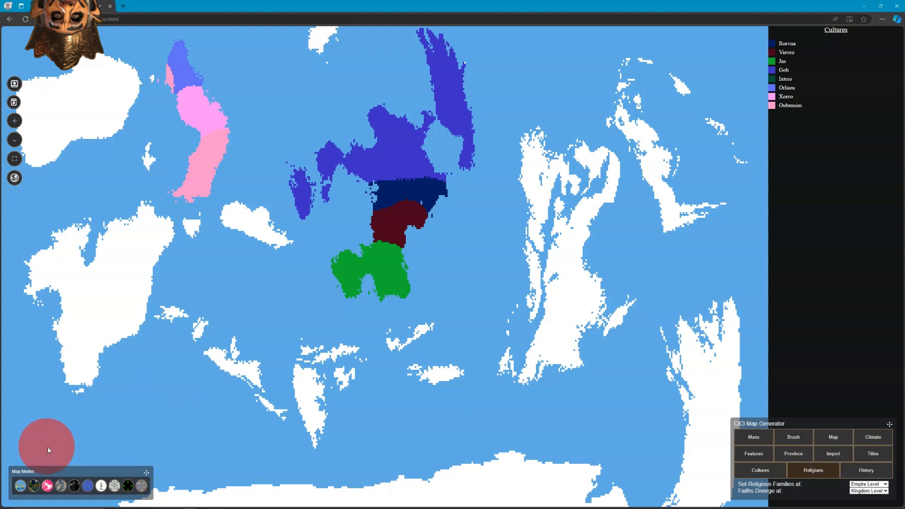
click(115, 486)
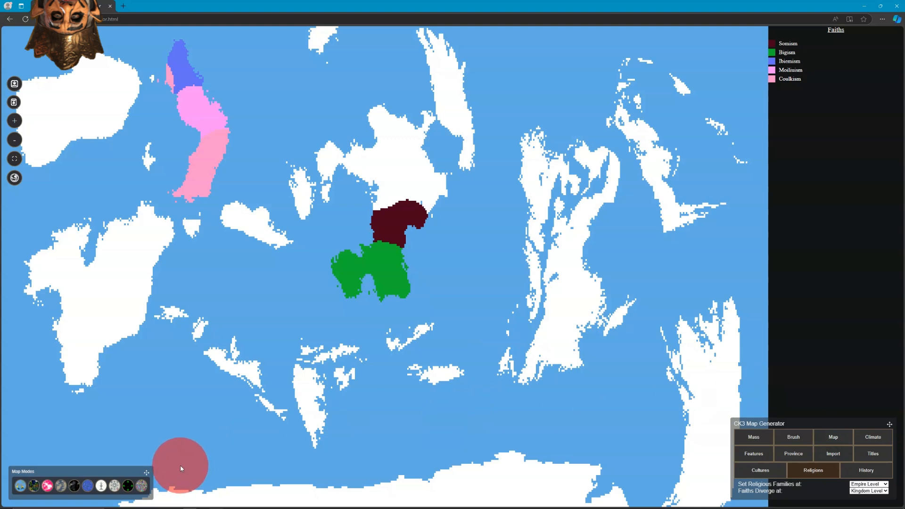
click(103, 485)
click(116, 487)
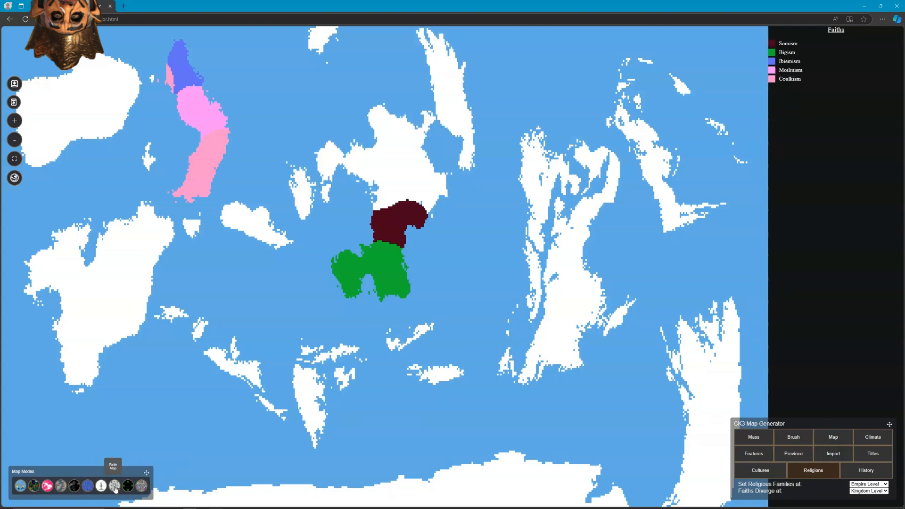
click(102, 487)
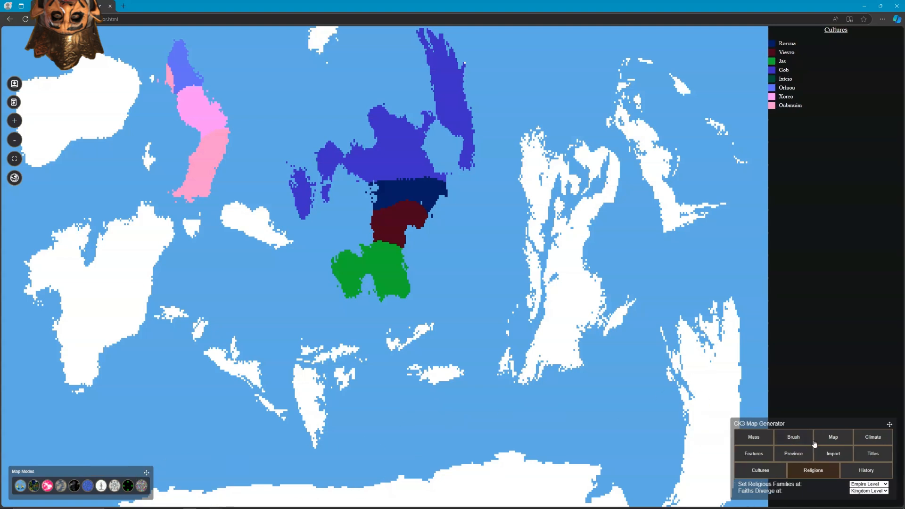
Paint a new pale mauve culture over the whole white continent east of the central one, using the size 30 brush.
click(793, 446)
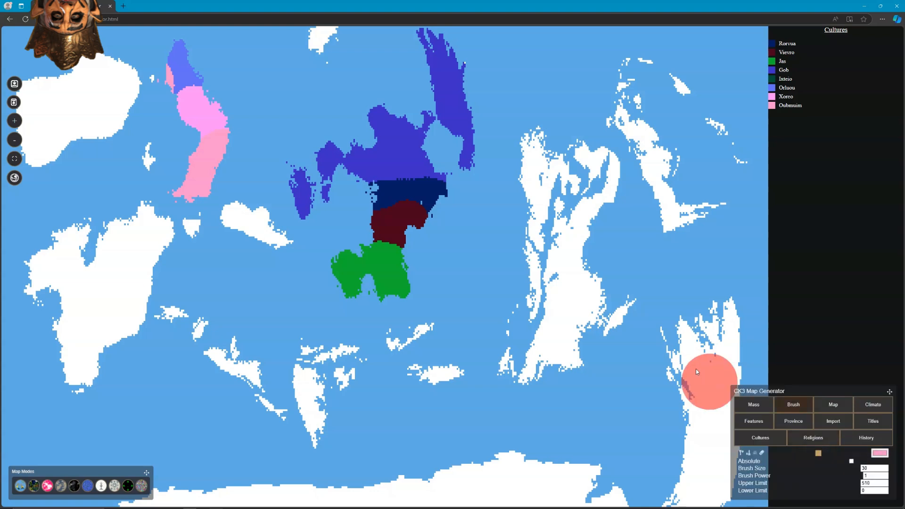
mouse_move(535, 160)
mouse_down()
mouse_move(532, 147)
mouse_move(537, 157)
mouse_up()
mouse_move(538, 205)
mouse_down()
mouse_move(539, 314)
mouse_move(546, 238)
mouse_move(568, 169)
mouse_move(591, 158)
mouse_move(605, 182)
mouse_move(578, 260)
mouse_move(583, 295)
mouse_move(609, 304)
mouse_move(615, 317)
mouse_move(543, 364)
mouse_move(547, 340)
mouse_move(566, 323)
mouse_move(515, 361)
mouse_move(516, 316)
mouse_up()
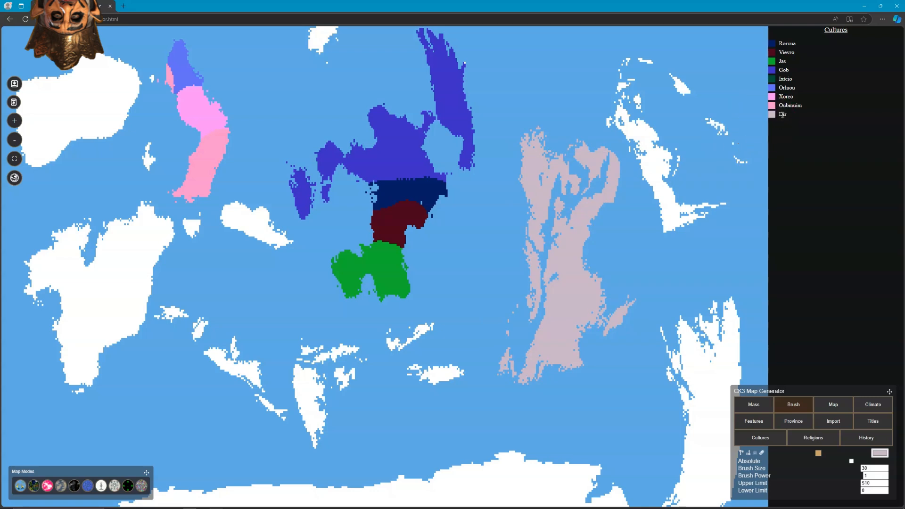
Open the new pale mauve culture's details and examine its traditions, ethnicity genes, name lists and language settings.
click(782, 115)
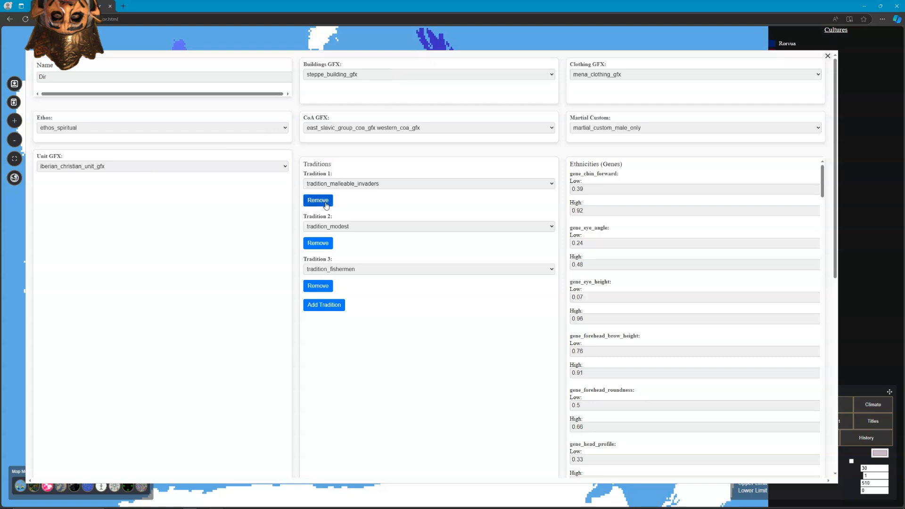
scroll(597, 208, down, 1)
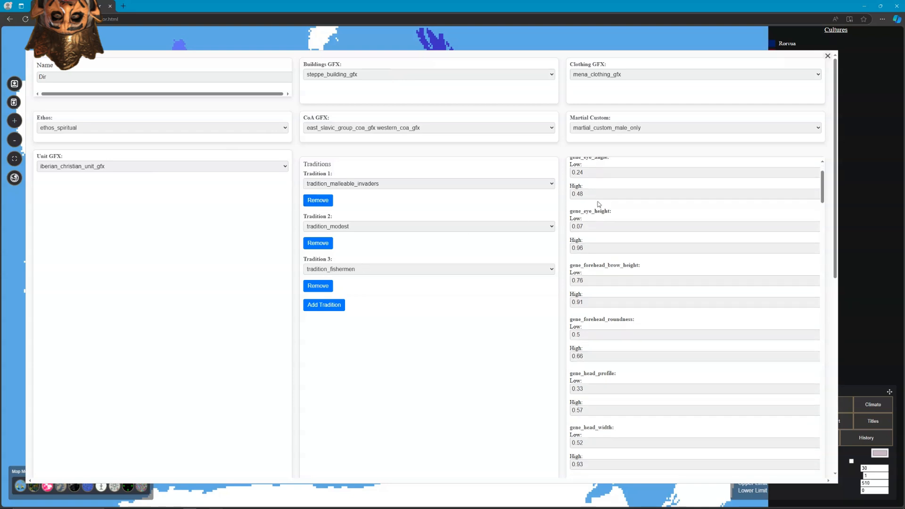
scroll(589, 189, down, 10)
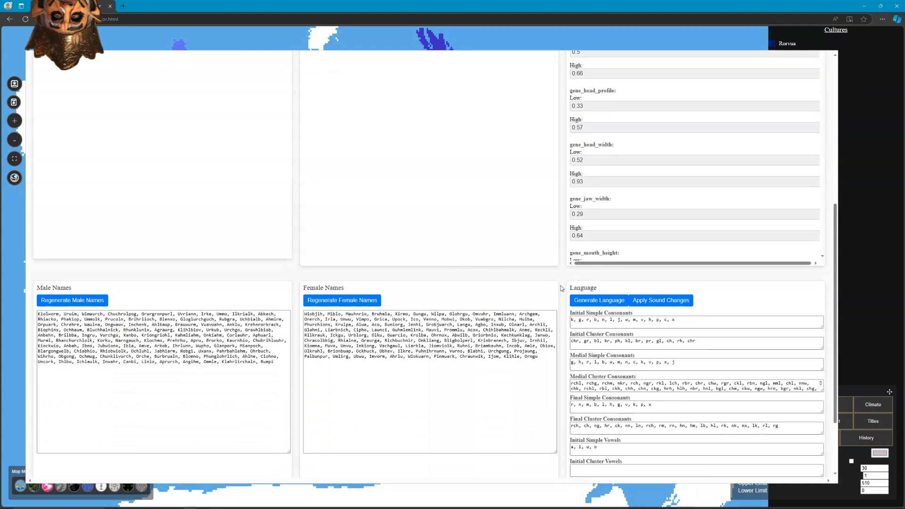
Regenerate the pale mauve culture's language several times, look over its details again and close them.
click(593, 304)
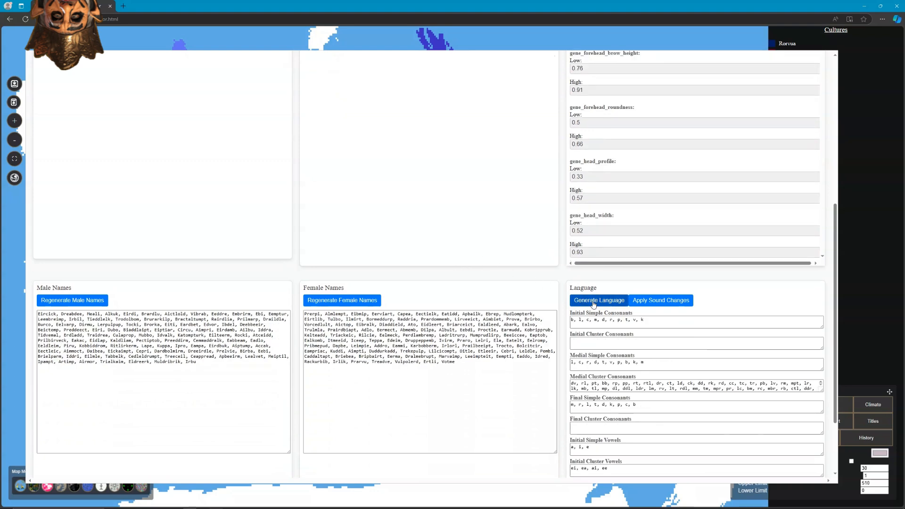
click(593, 305)
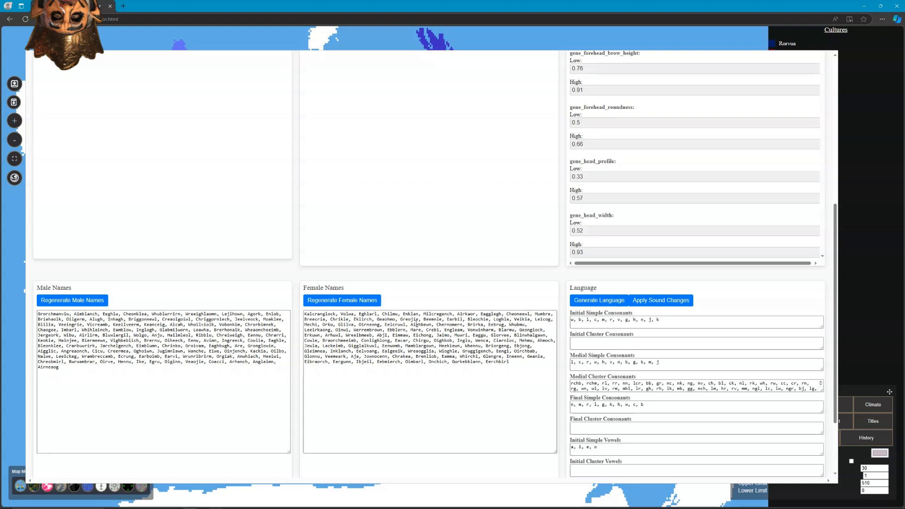
click(582, 301)
click(582, 301)
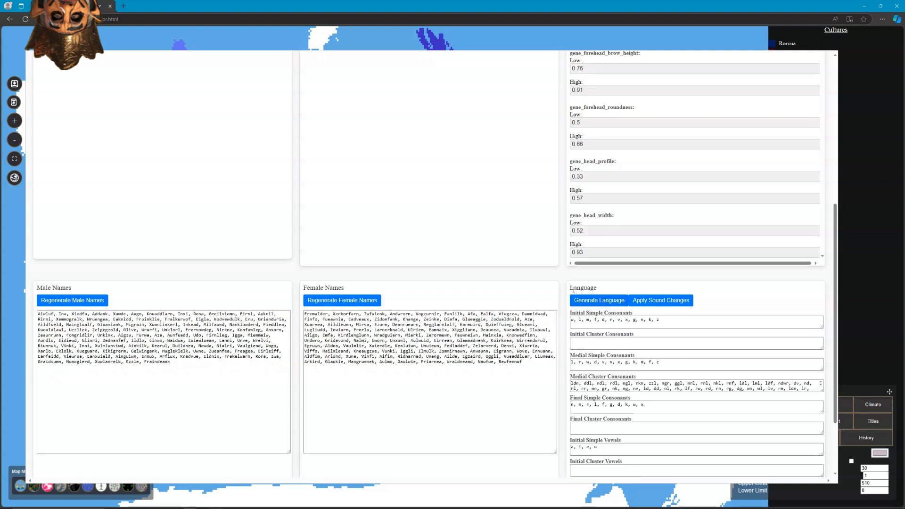
click(583, 300)
scroll(493, 290, down, 2)
scroll(492, 290, up, 10)
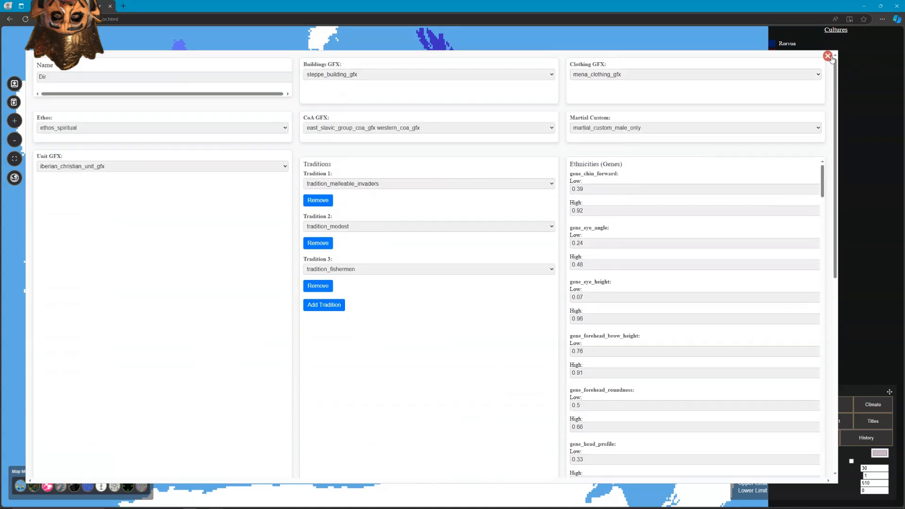
click(828, 56)
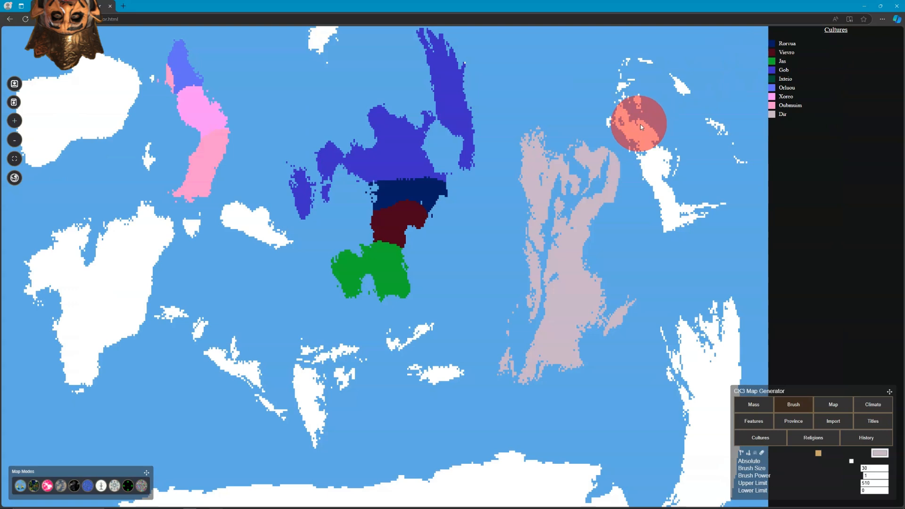
Paint a new slate grey culture over the northeastern islands and new dark green, black, crimson and teal cultures over the southern islands.
click(803, 407)
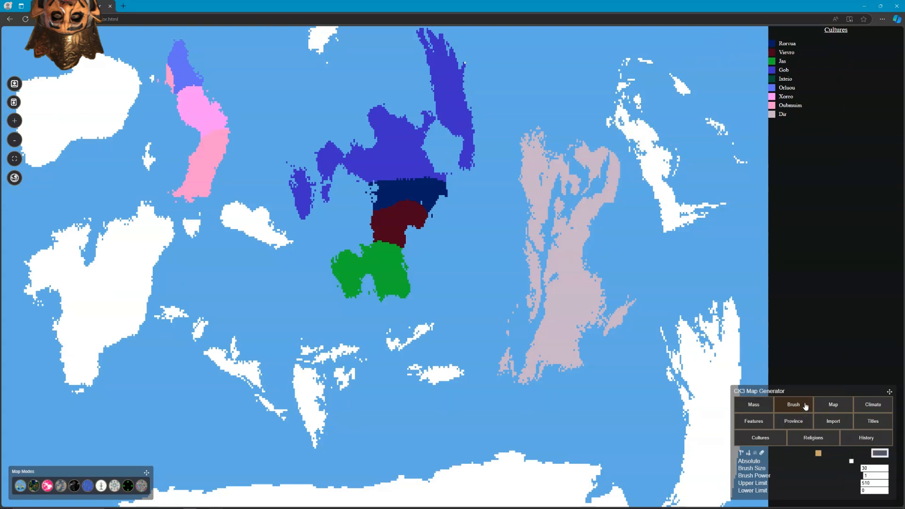
mouse_move(682, 221)
mouse_down()
mouse_move(702, 210)
mouse_move(664, 178)
mouse_move(648, 138)
mouse_move(620, 108)
mouse_move(633, 70)
mouse_move(664, 79)
mouse_move(748, 156)
mouse_up()
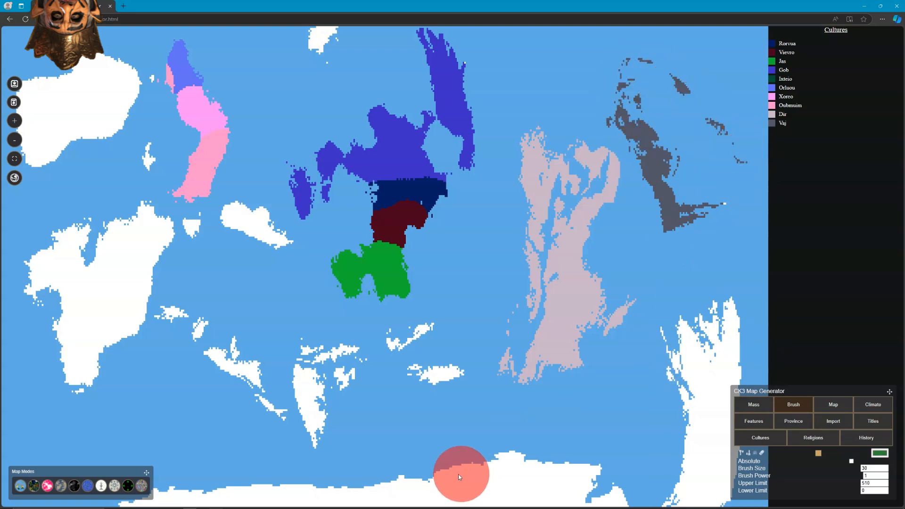
mouse_move(433, 383)
mouse_down()
mouse_move(414, 376)
mouse_move(440, 368)
mouse_move(434, 329)
mouse_move(293, 360)
mouse_move(312, 423)
mouse_move(262, 410)
mouse_move(242, 363)
mouse_move(191, 348)
mouse_move(177, 317)
mouse_up()
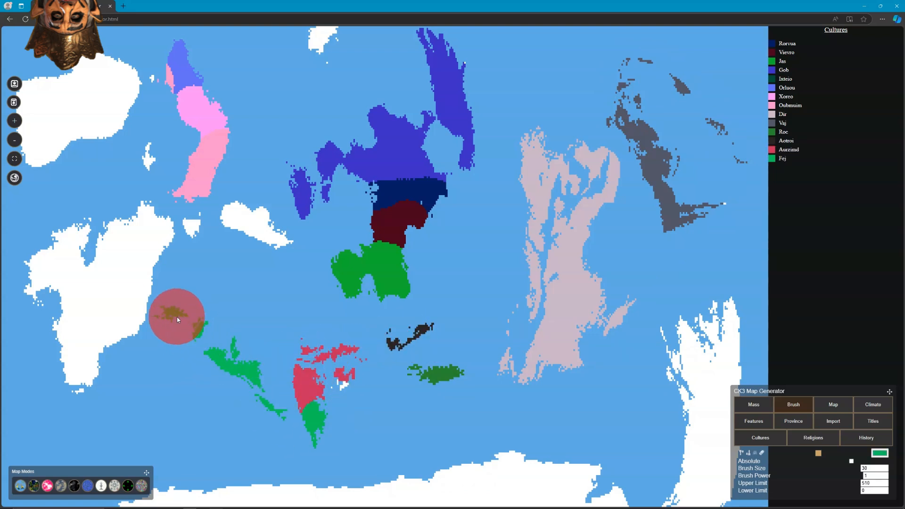
Show the faith map and paint a new tan faith over the whole continent east of the central one.
click(111, 490)
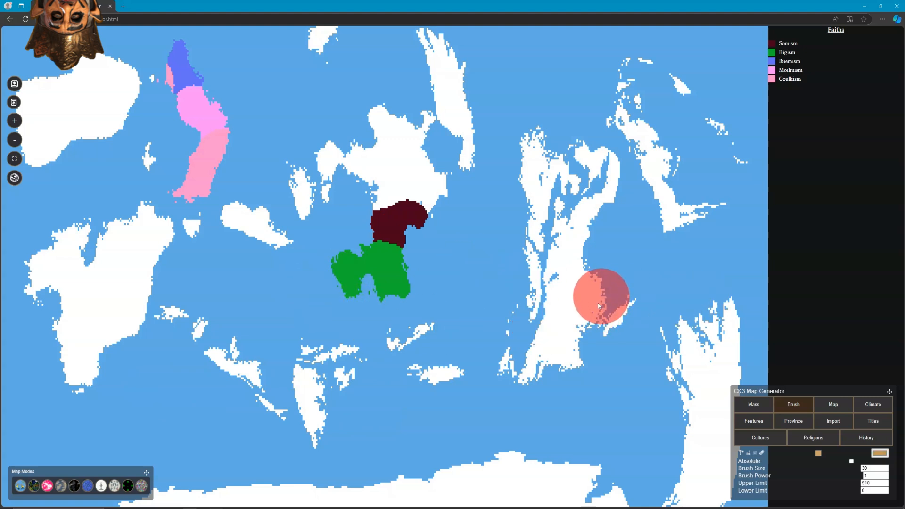
mouse_move(537, 151)
mouse_down()
mouse_move(529, 326)
mouse_move(531, 362)
mouse_move(547, 369)
mouse_move(526, 369)
mouse_move(516, 363)
mouse_move(516, 339)
mouse_move(586, 355)
mouse_move(628, 312)
mouse_move(565, 295)
mouse_move(577, 210)
mouse_move(599, 172)
mouse_move(567, 172)
mouse_up()
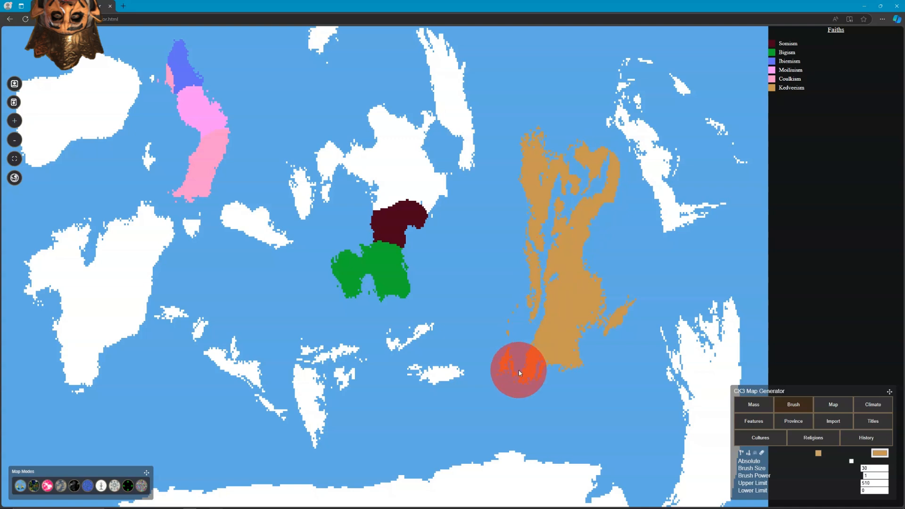
mouse_move(523, 374)
mouse_down()
mouse_move(588, 349)
mouse_move(604, 306)
mouse_up()
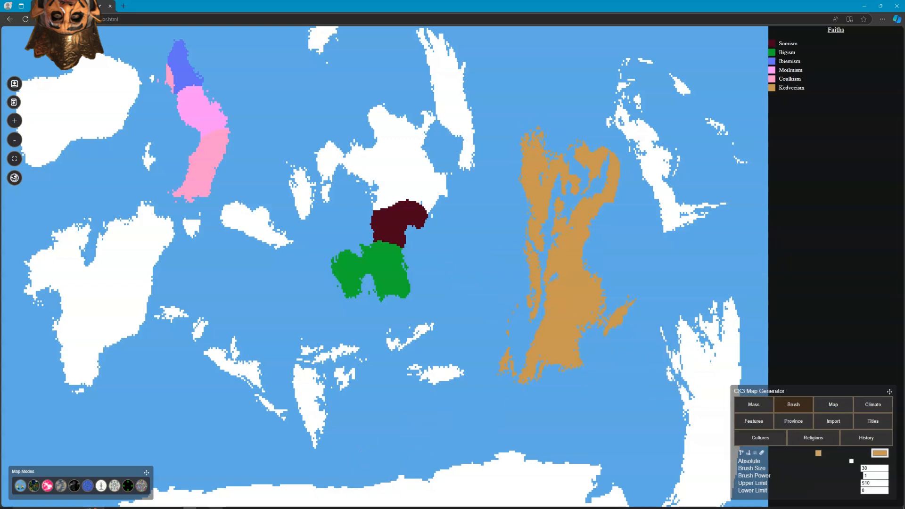
Switch to the other generator window and generate the provinces with its existing title settings.
click(216, 503)
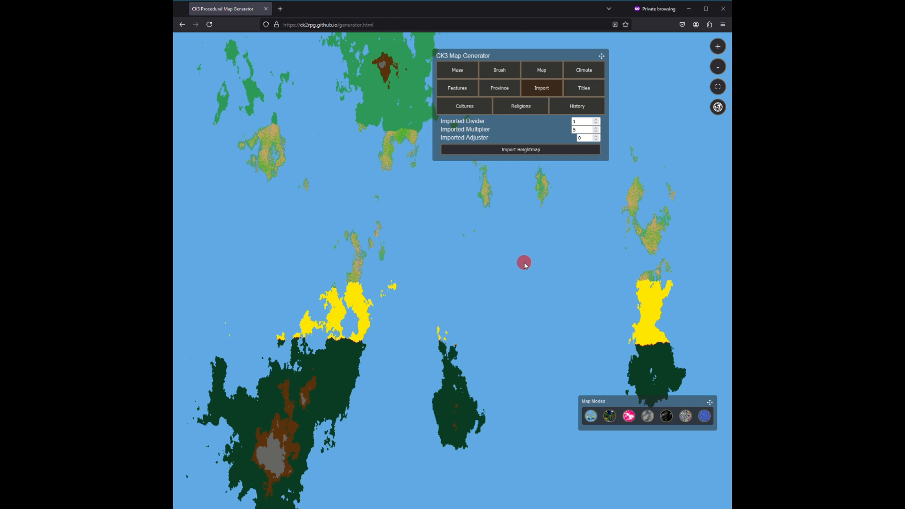
click(588, 92)
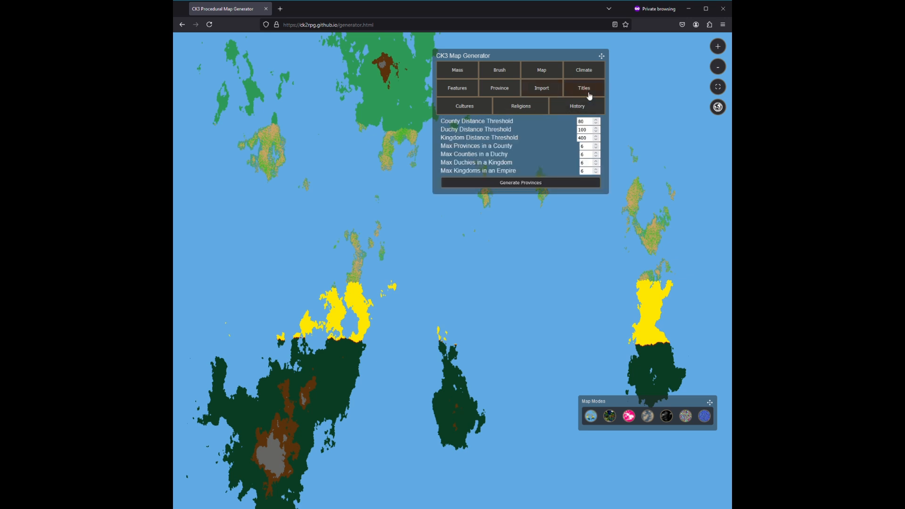
click(536, 183)
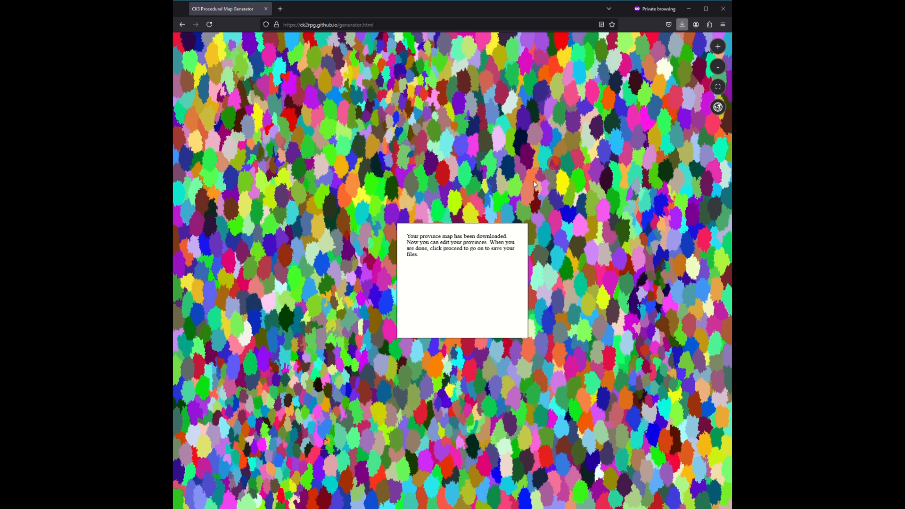
Dismiss the province map notice, view one province's title, faith and culture details, and proceed to file saving.
click(490, 260)
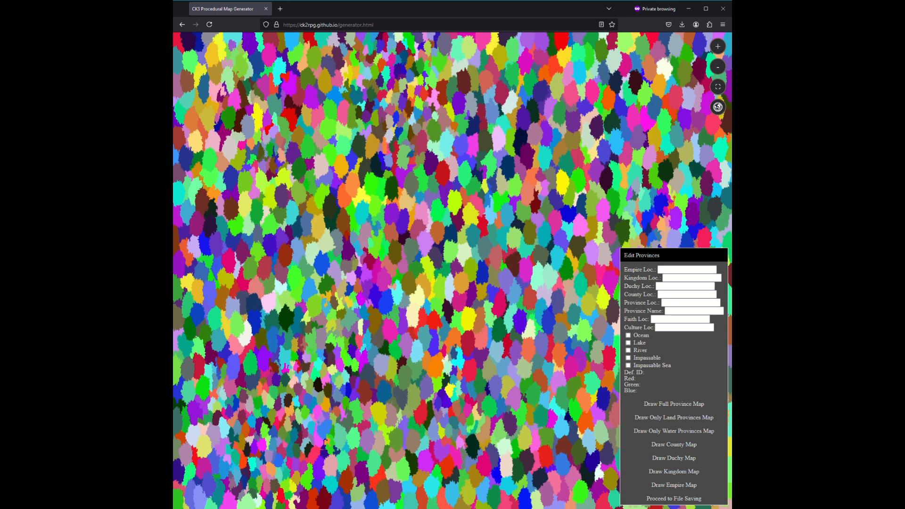
click(616, 403)
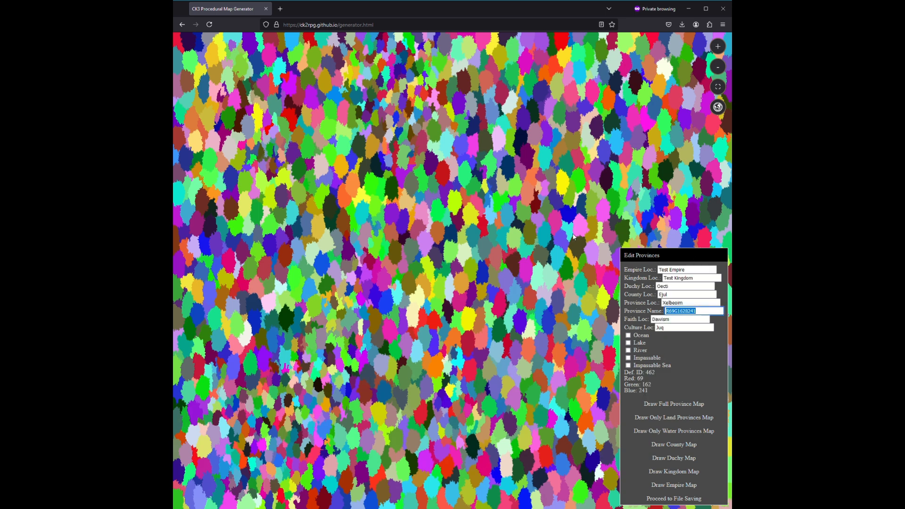
click(680, 498)
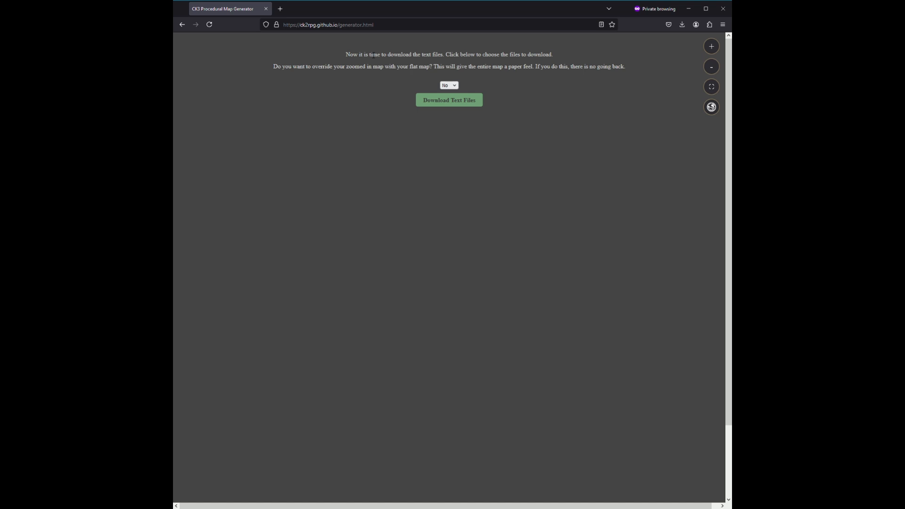
Download the text files with the flat map override left at No, and start downloading the image files.
click(450, 100)
click(459, 104)
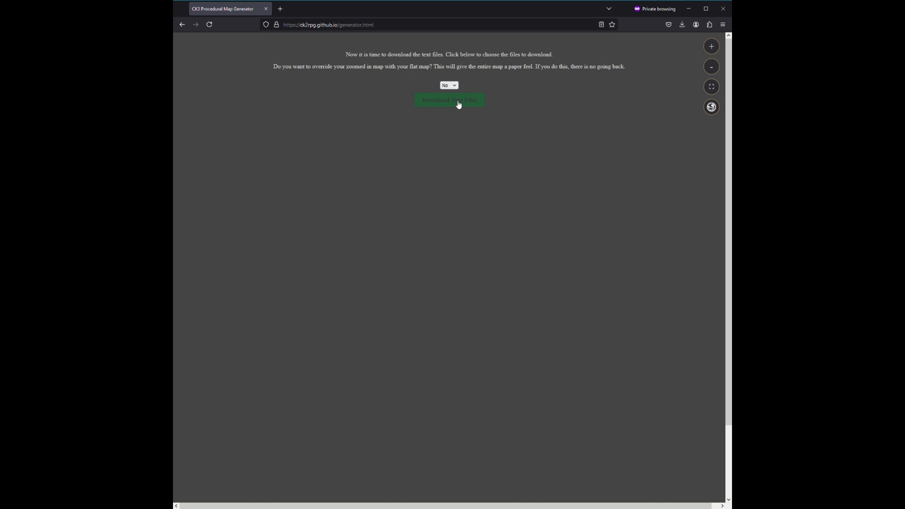
click(458, 102)
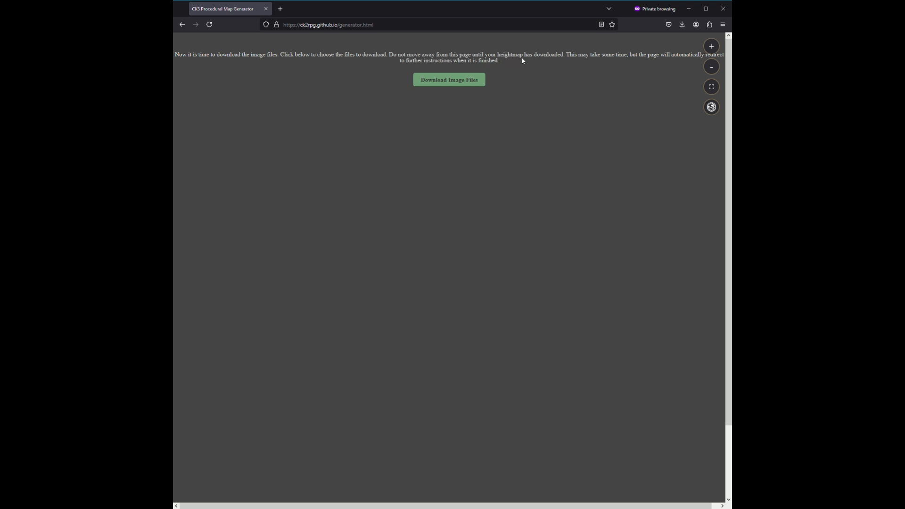
click(459, 82)
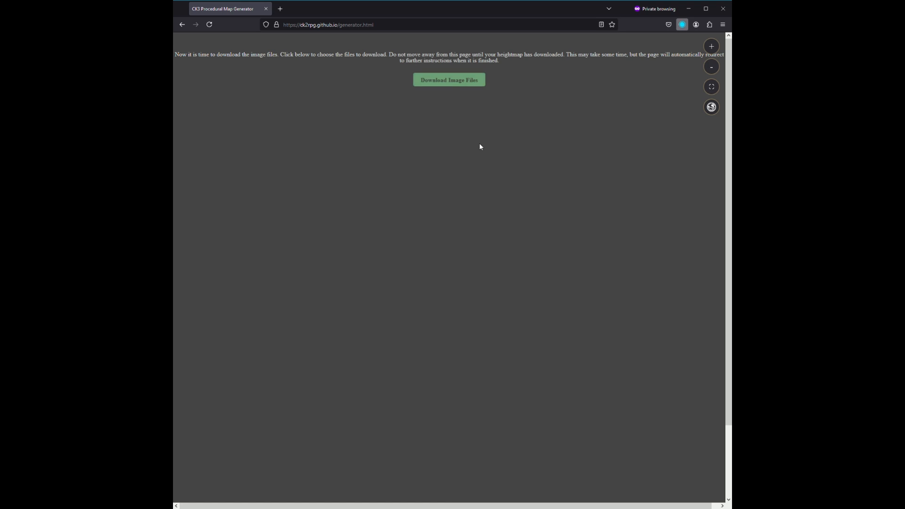
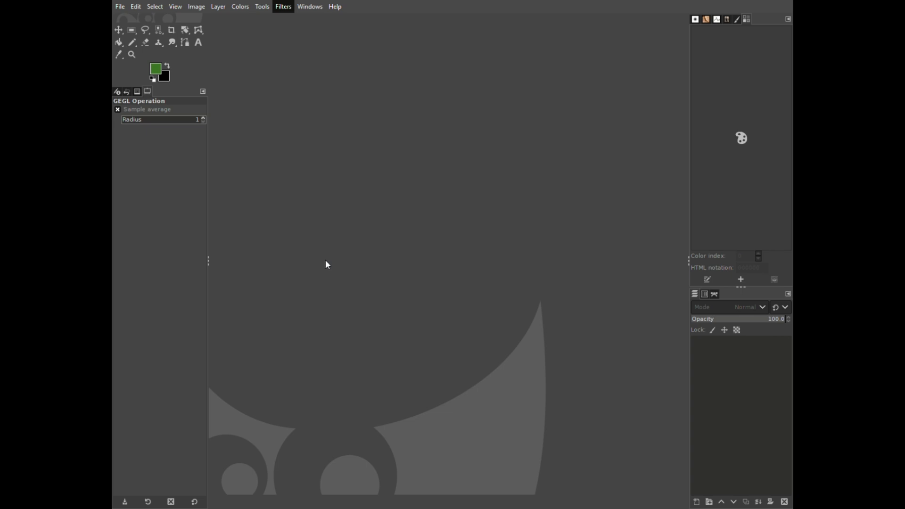
Copy the entire gimpscript.py code from the mapgenpostprocessor repository on GitHub and paste it into GIMP's Python console.
click(424, 266)
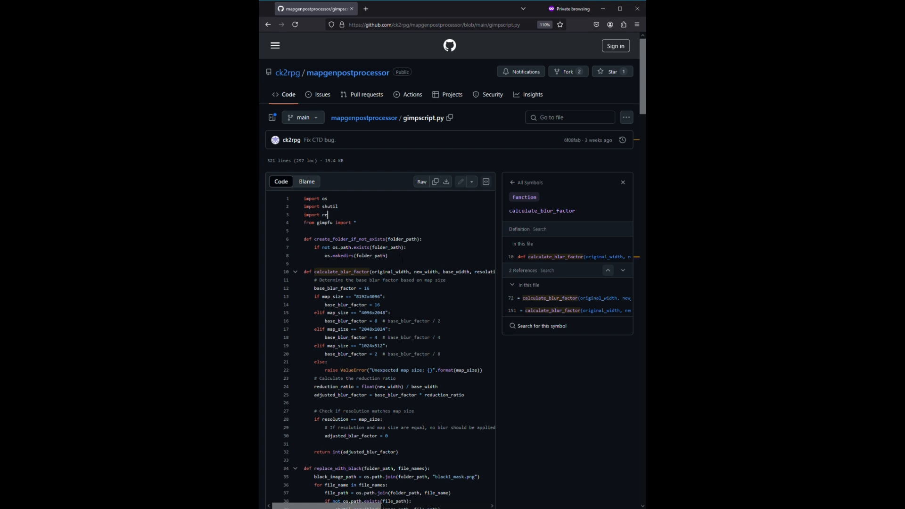
key(ctrl+a)
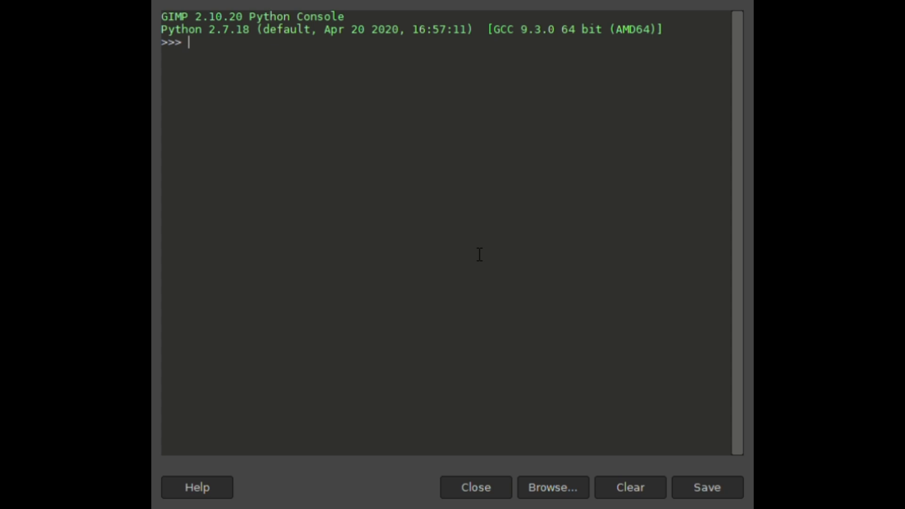
key(ctrl+v)
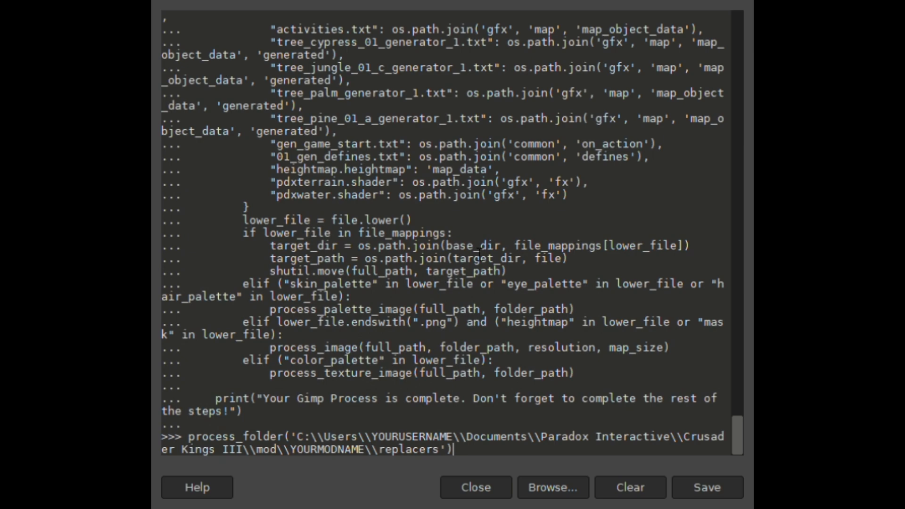
Review the pasted script and examine the folder path and its placeholders in the final process_folder call.
scroll(479, 253, up, 15)
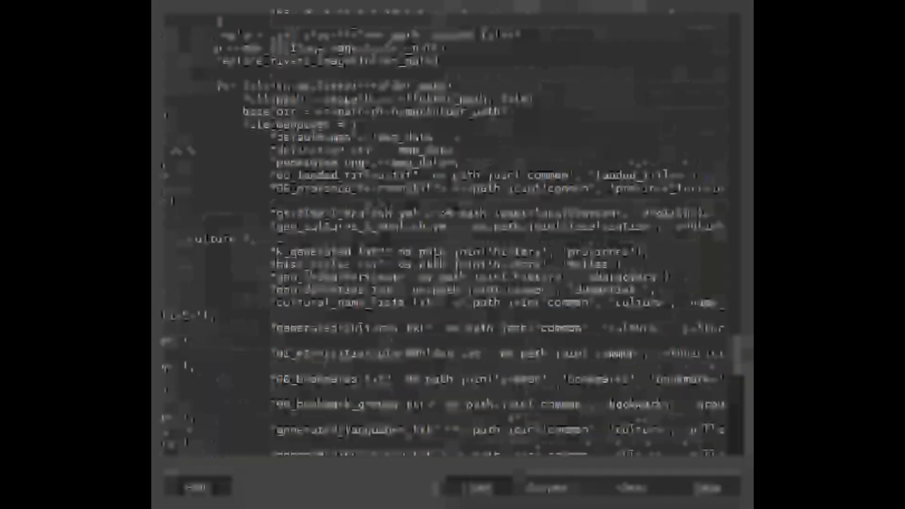
scroll(476, 259, up, 12)
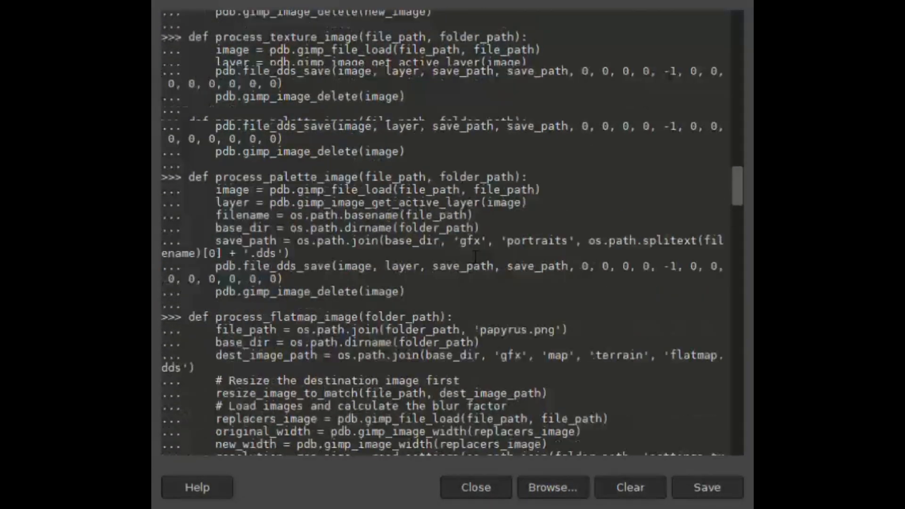
drag(738, 127, 735, 433)
drag(195, 438, 415, 449)
drag(447, 450, 303, 449)
click(440, 449)
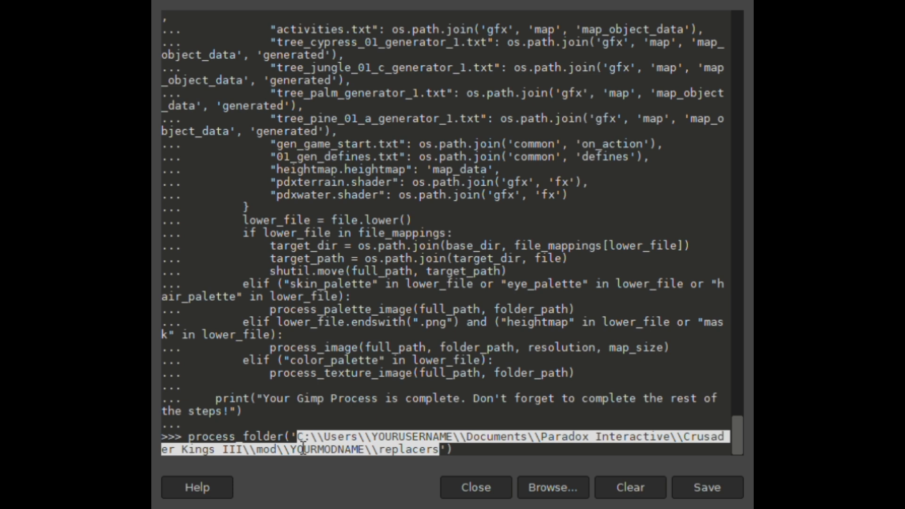
click(367, 441)
drag(453, 437, 302, 455)
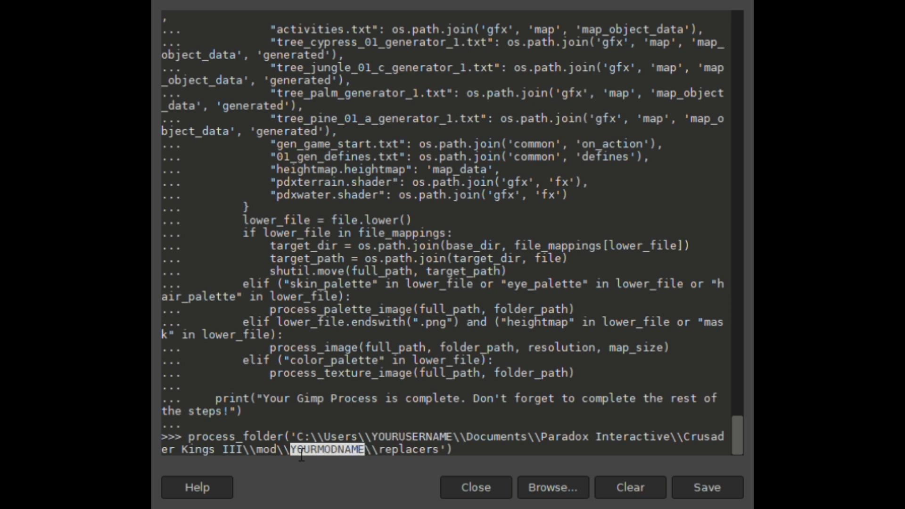
Replace YOURUSERNAME in the process_folder path with the Windows account name and YOURMODNAME with testmod.
drag(453, 440, 372, 442)
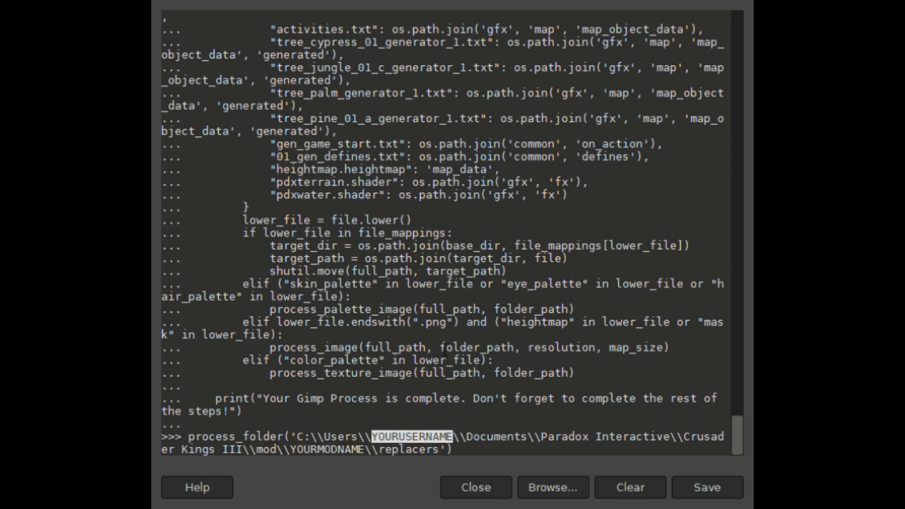
text(ck2rpg)
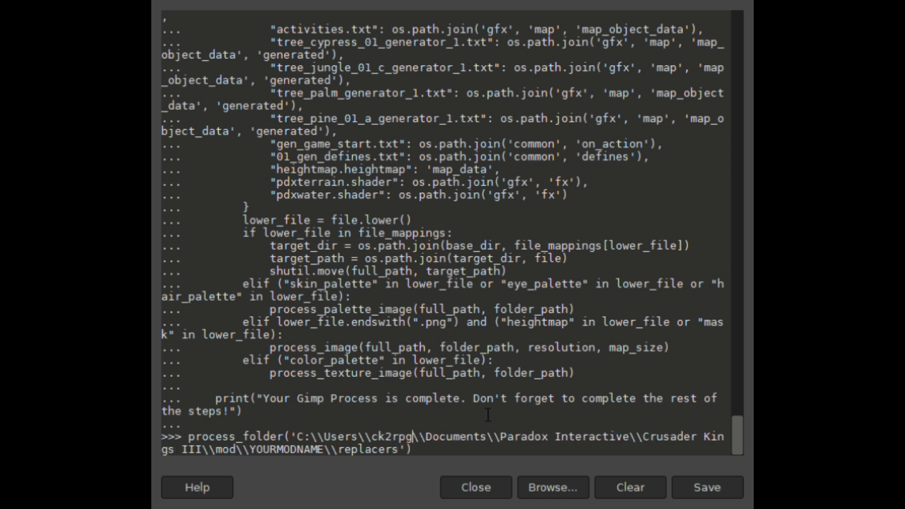
click(327, 451)
key(BackSpace)
key(BackSpace)
key(BackSpace)
key(BackSpace)
key(BackSpace)
key(BackSpace)
key(BackSpace)
key(BackSpace)
key(BackSpace)
key(BackSpace)
key(BackSpace)
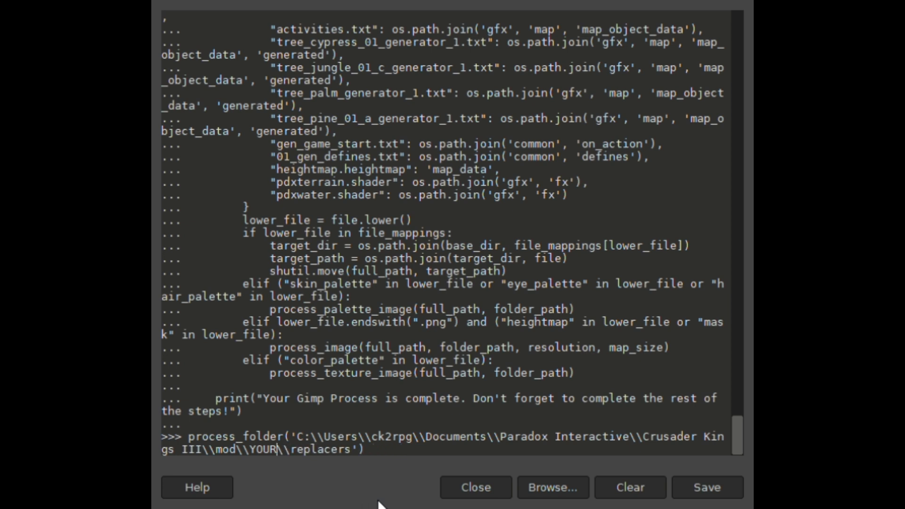
text(testmod)
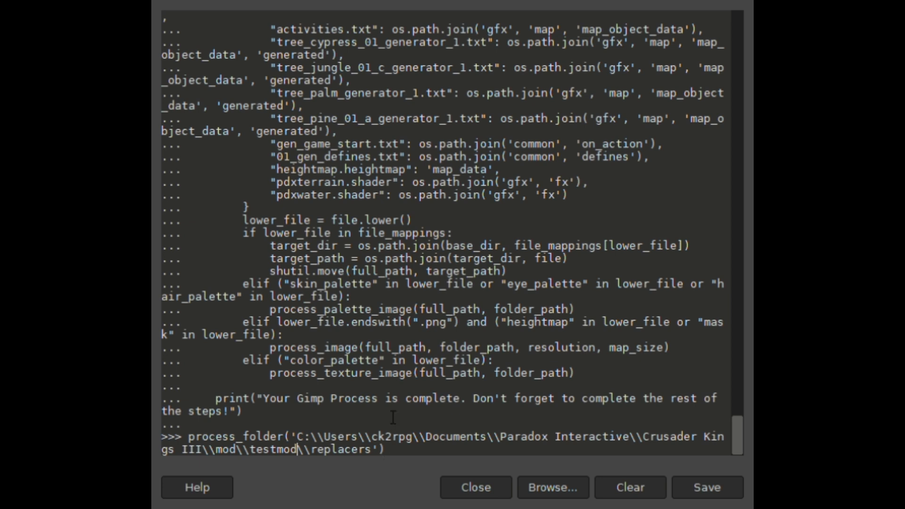
click(413, 459)
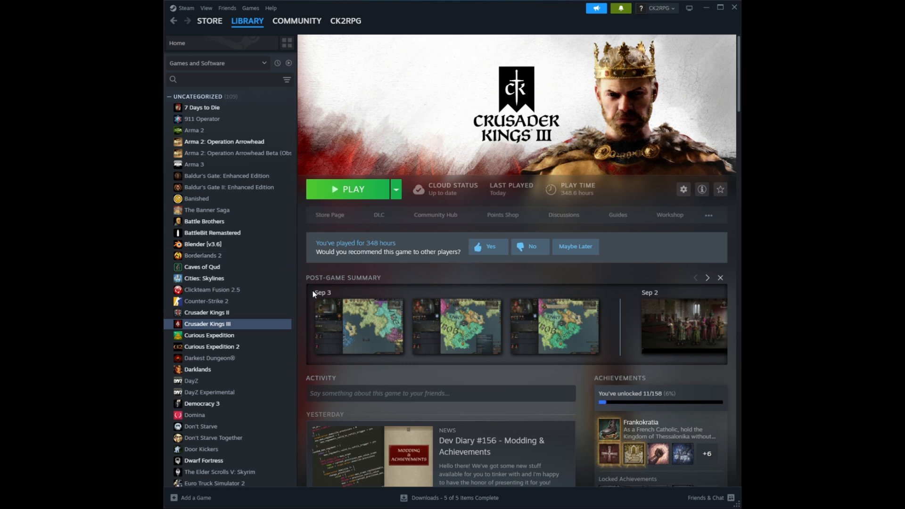
Switch to the Steam library and open the properties of Crusader Kings III.
right_click(268, 331)
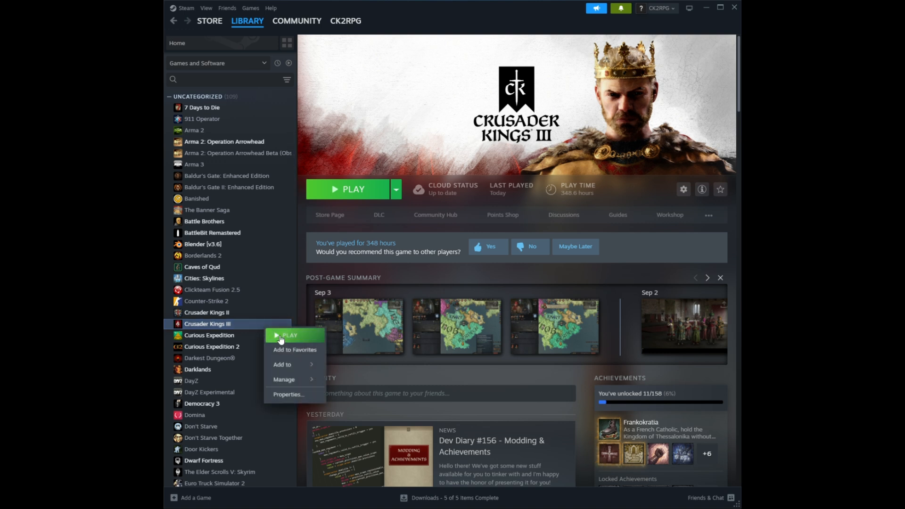
click(295, 394)
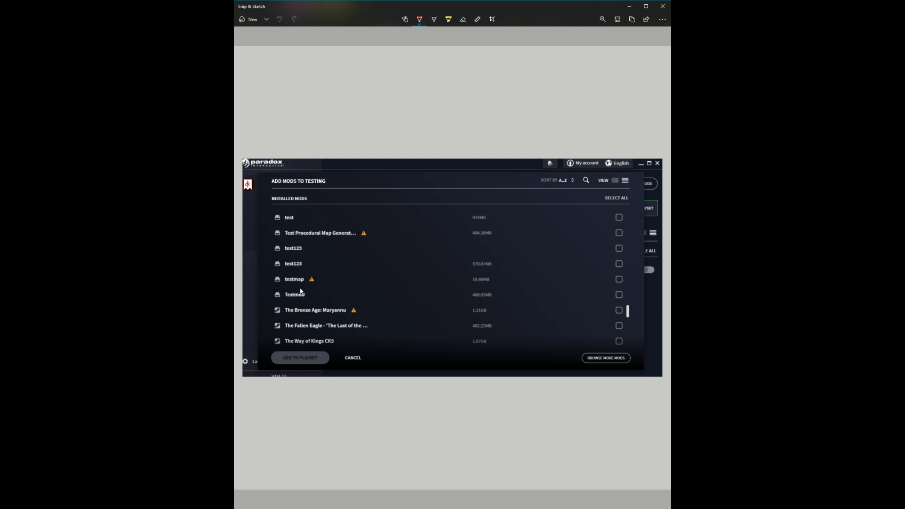
Locate the Testmod entry in the snipped picture of the Paradox launcher's installed mods list.
mouse_move(303, 288)
mouse_down()
mouse_move(292, 288)
mouse_move(317, 308)
mouse_move(592, 310)
mouse_move(636, 299)
mouse_move(624, 288)
mouse_move(603, 295)
mouse_up()
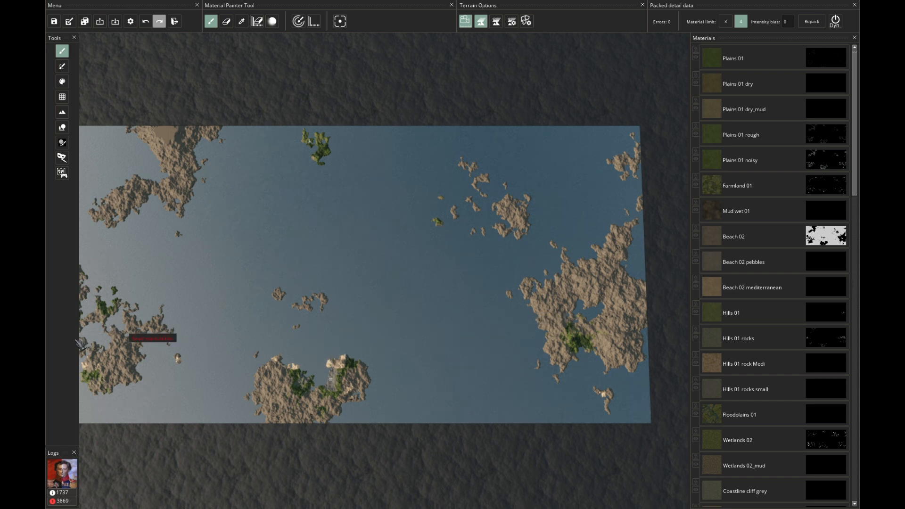
Repack the map's heightmap with the Heightmap Resolution tool, using the 33x33 tile size.
drag(84, 328, 205, 306)
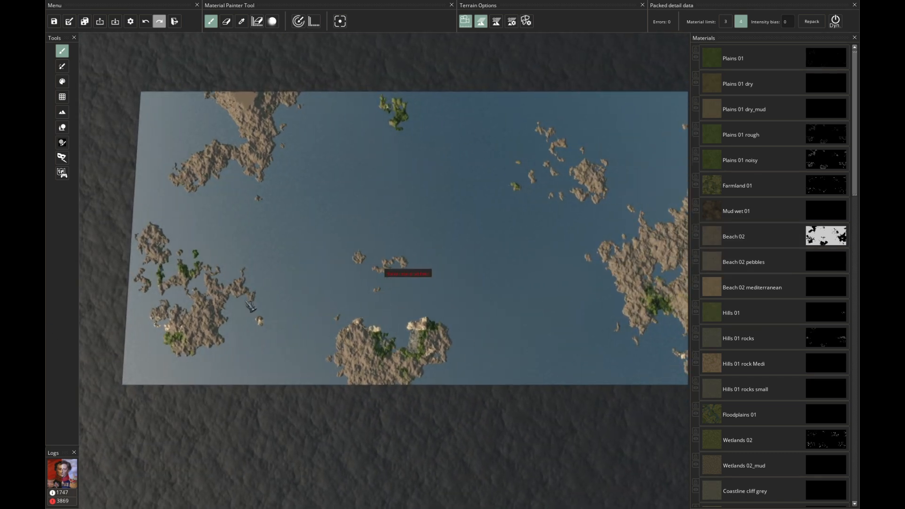
click(835, 268)
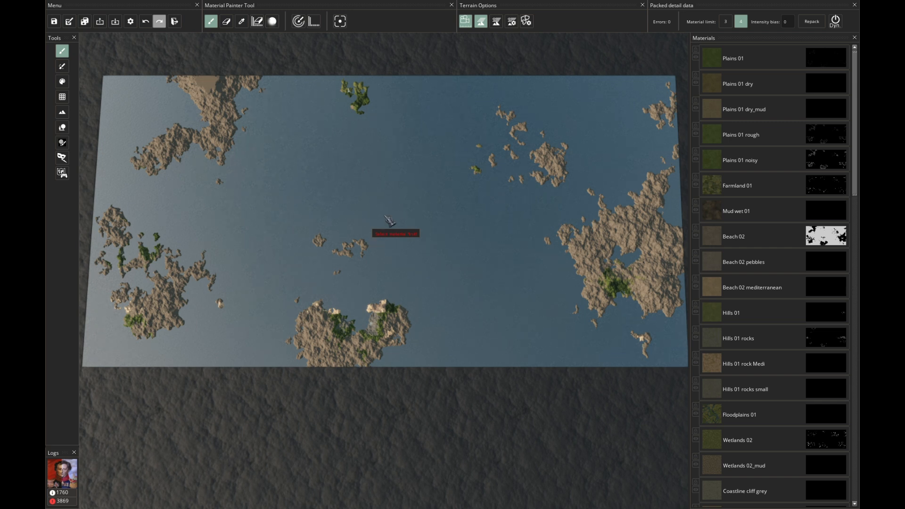
click(71, 98)
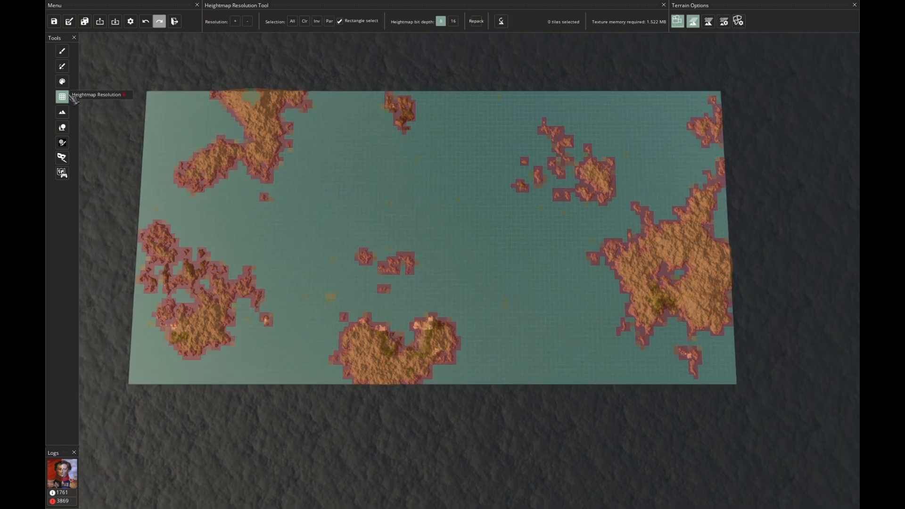
click(478, 22)
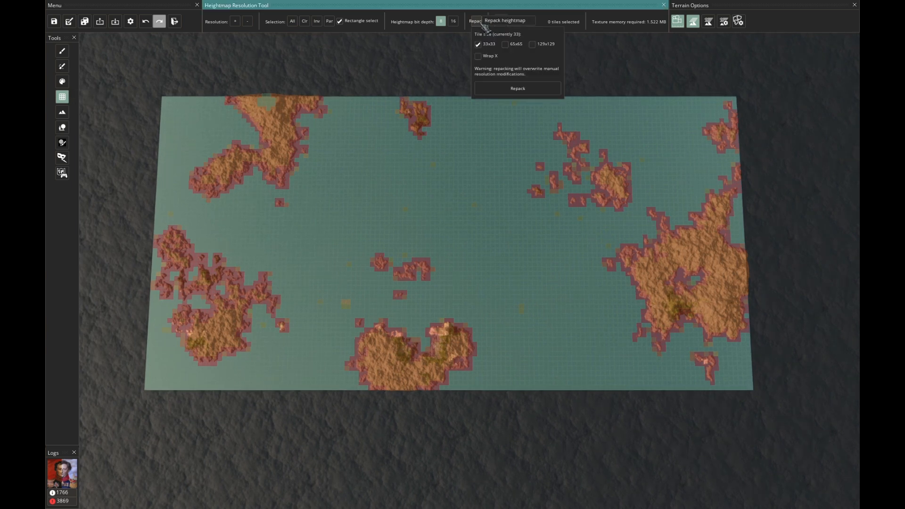
click(510, 92)
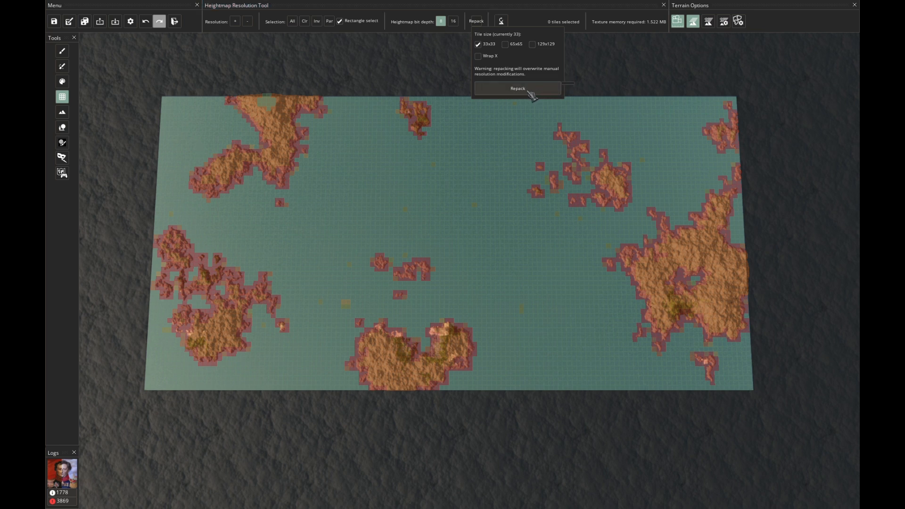
click(528, 93)
scroll(634, 272, up, 5)
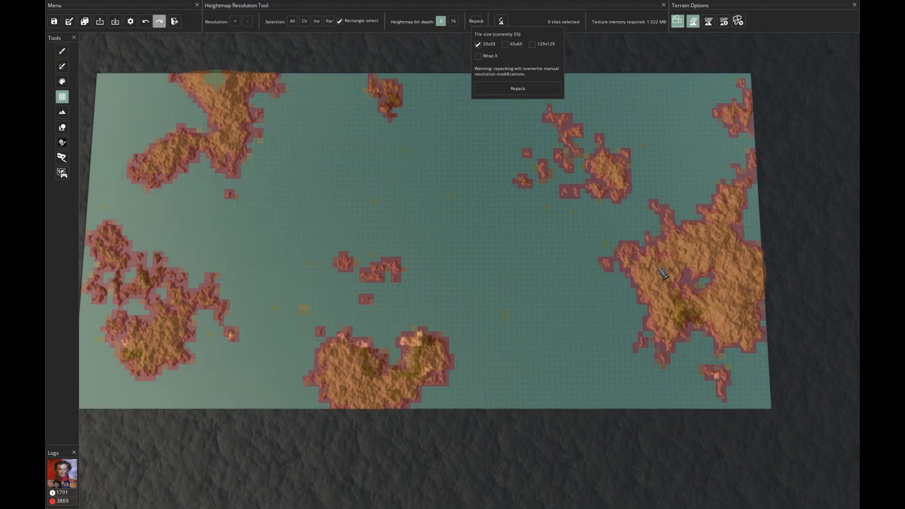
scroll(339, 178, down, 3)
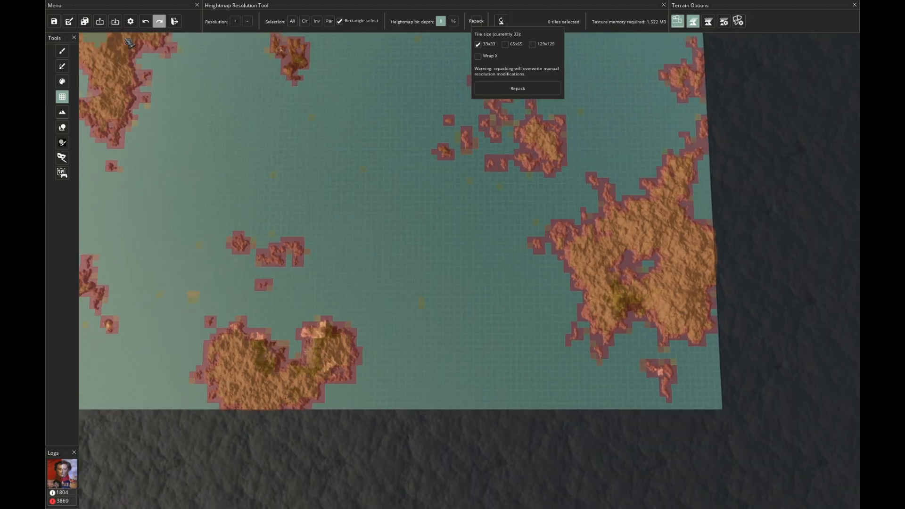
Return to the Material Painter and save all map data categories, from Heightmap through Packed Materials, leaving out User Settings.
click(66, 52)
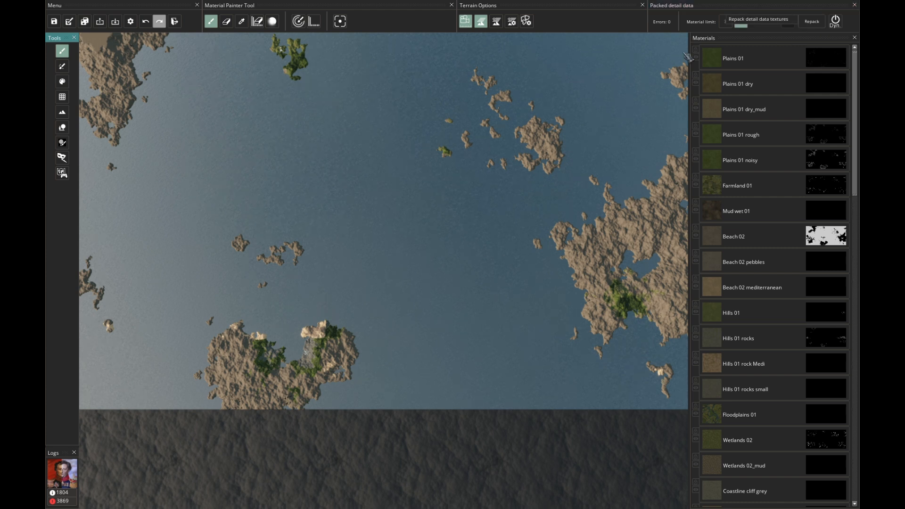
click(71, 22)
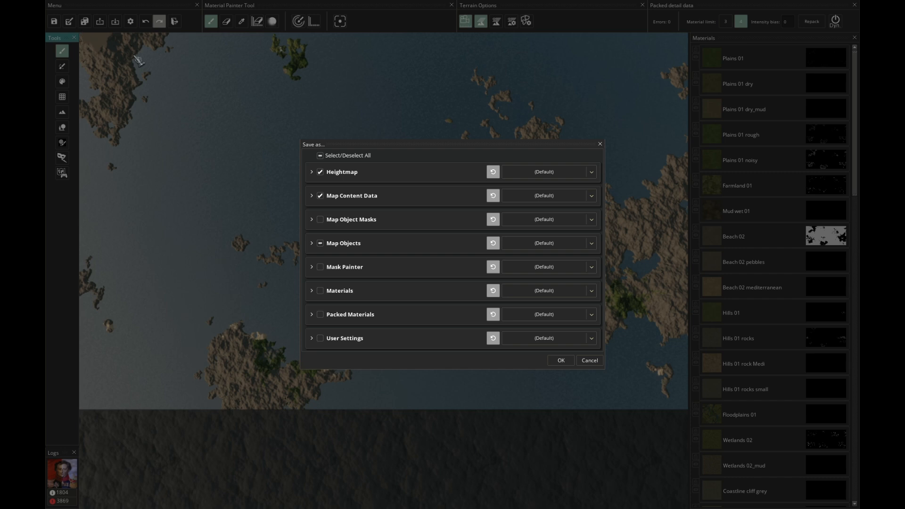
click(321, 156)
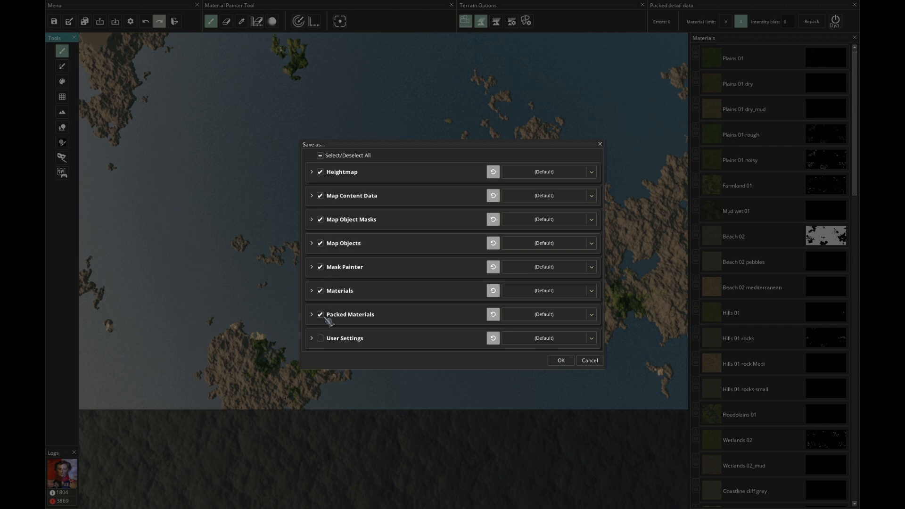
click(567, 363)
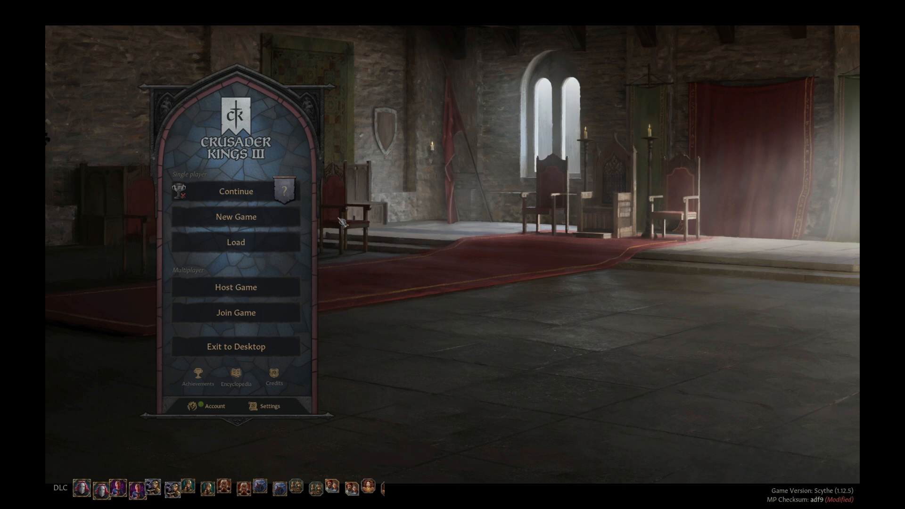
Start a new Crusader Kings III game and choose to play as any ruler in 524.
click(284, 223)
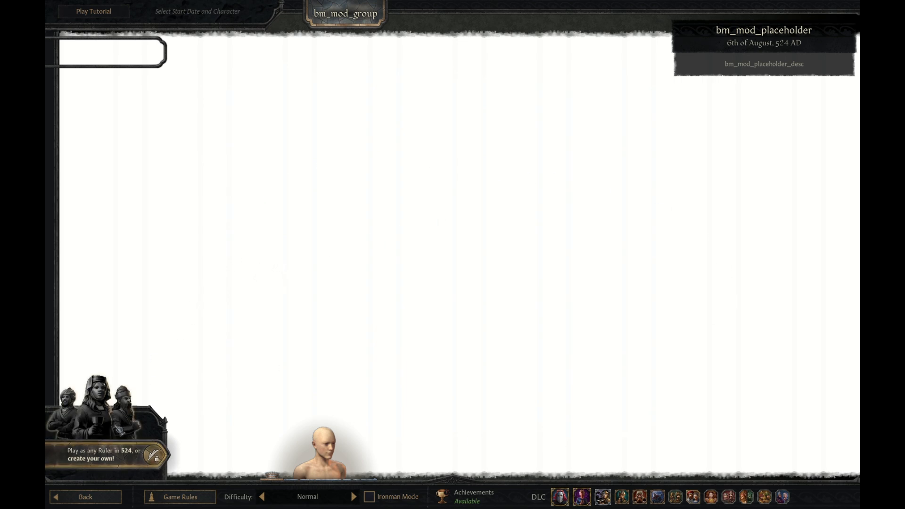
click(110, 441)
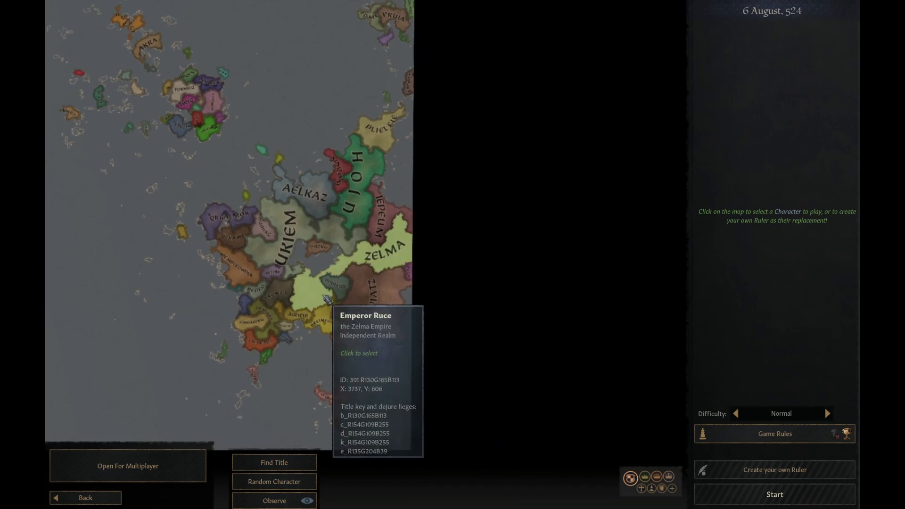
Examine the generated realms and their rulers on the selection map, including Wembledwolk, Uckawl, Qilgalmok and Aelkaz.
scroll(353, 332, up, 3)
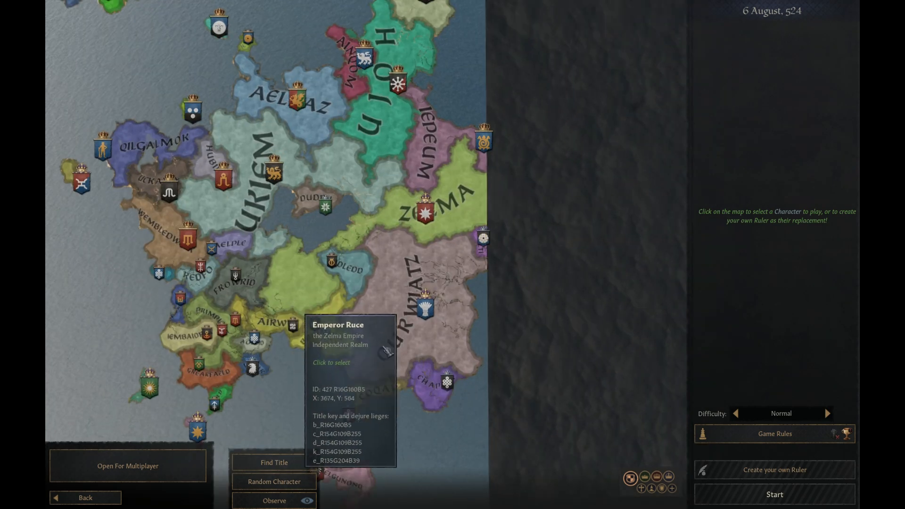
scroll(283, 301, up, 3)
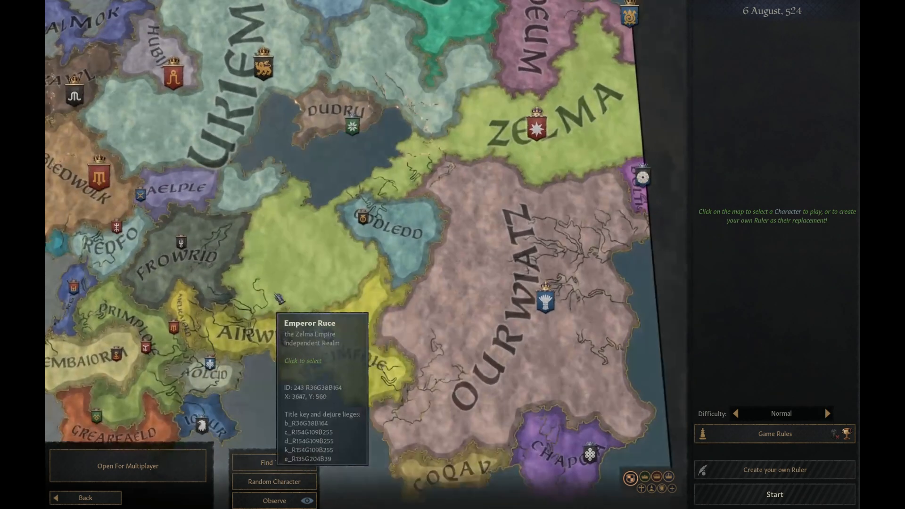
scroll(279, 297, up, 2)
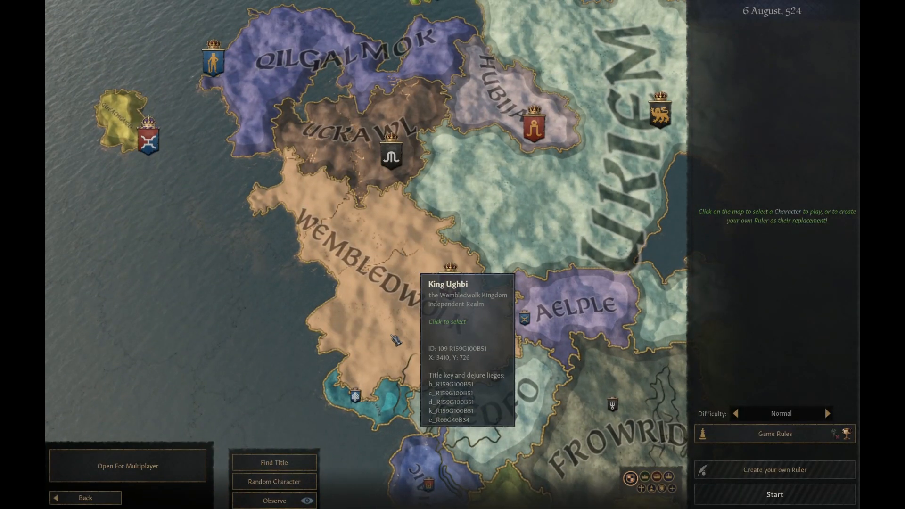
click(395, 338)
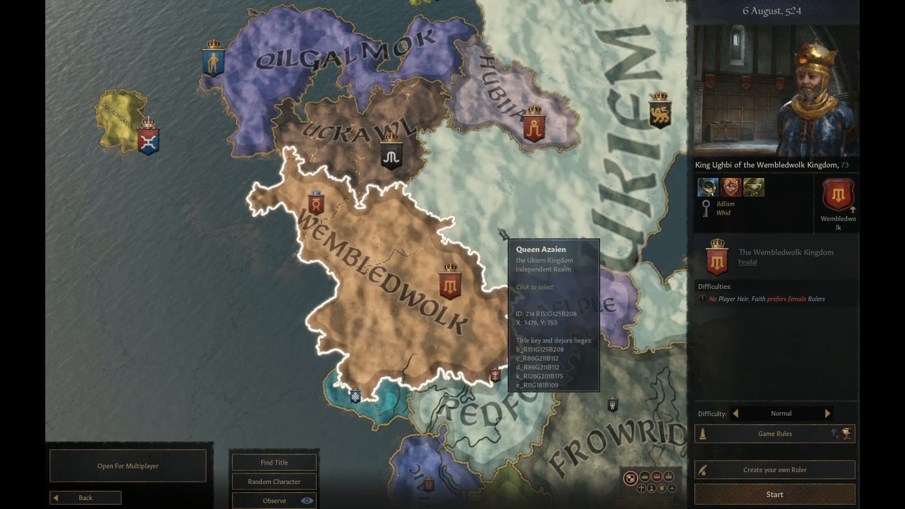
click(503, 233)
click(350, 184)
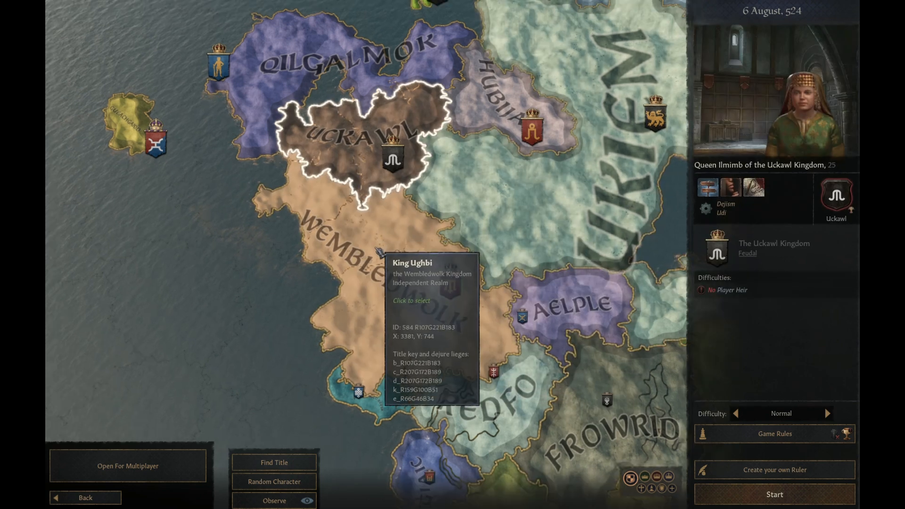
scroll(379, 252, down, 4)
click(386, 226)
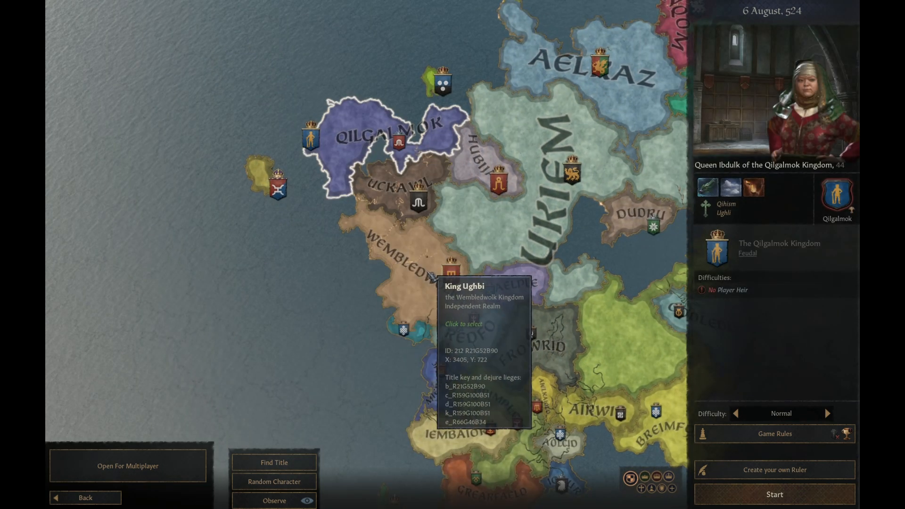
scroll(436, 278, down, 3)
click(510, 128)
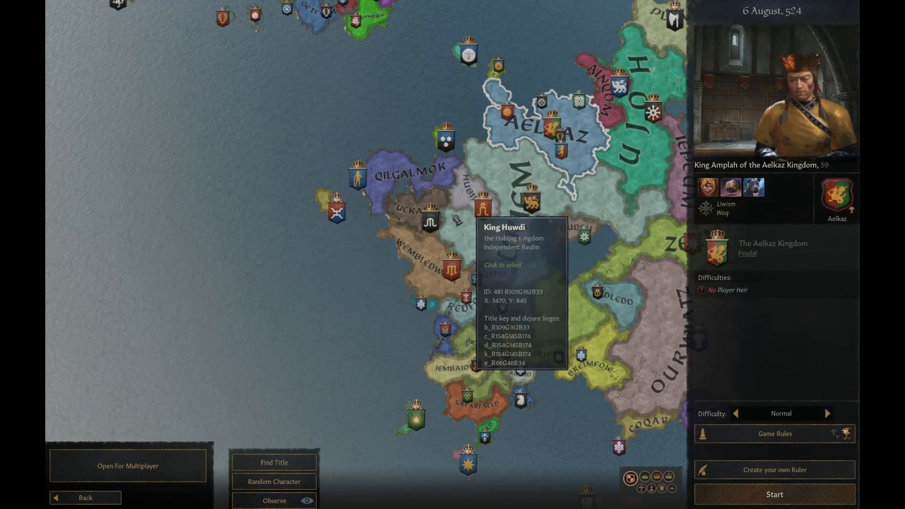
Start the game as the ruler of the Iorro Kingdom and open that ruler's character details.
scroll(228, 183, up, 2)
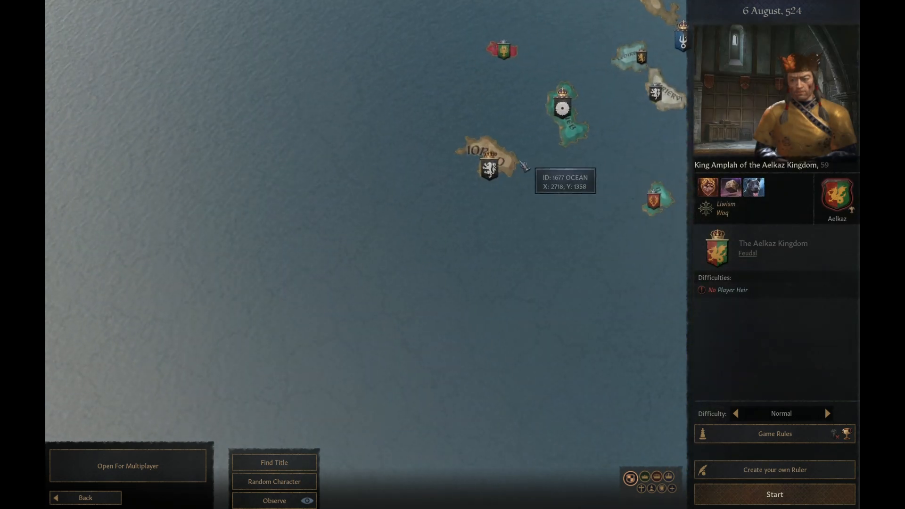
click(507, 159)
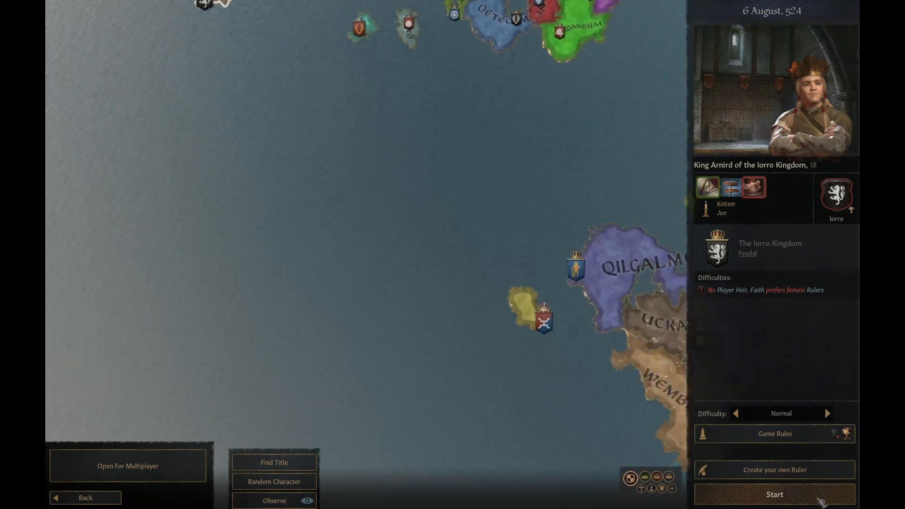
click(797, 495)
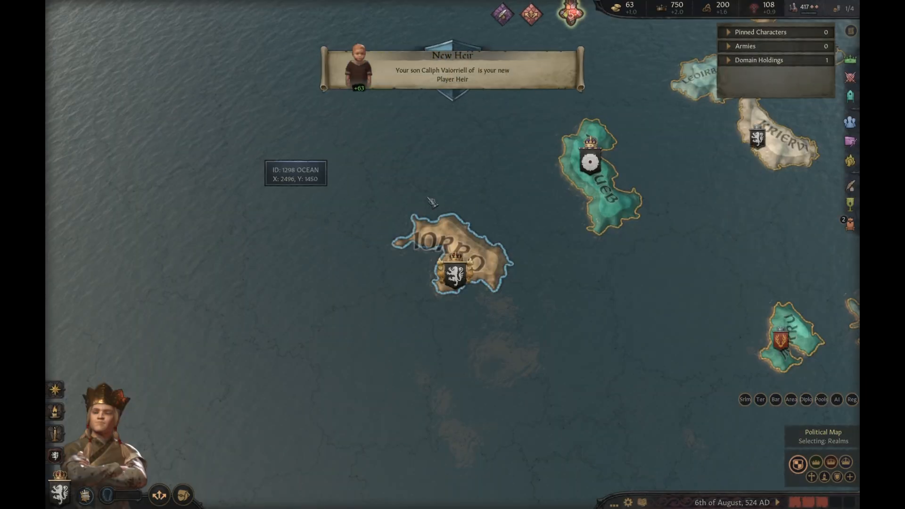
scroll(447, 249, up, 2)
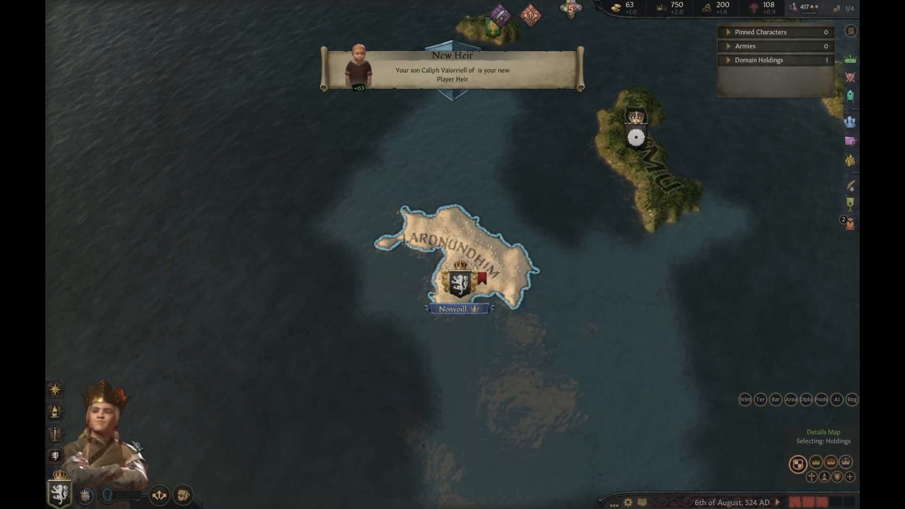
click(135, 445)
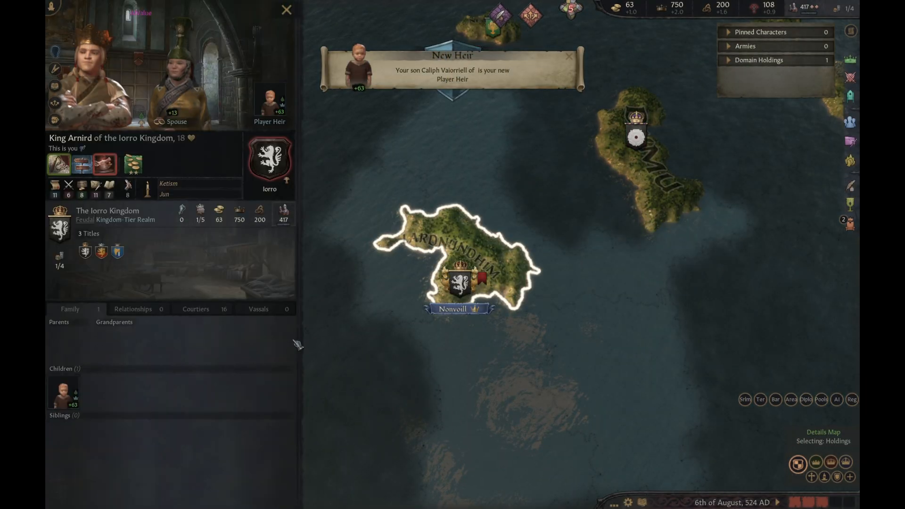
Switch to the Terrain map mode, close the character details and examine the terrain around Ukiem and Zelma.
click(762, 399)
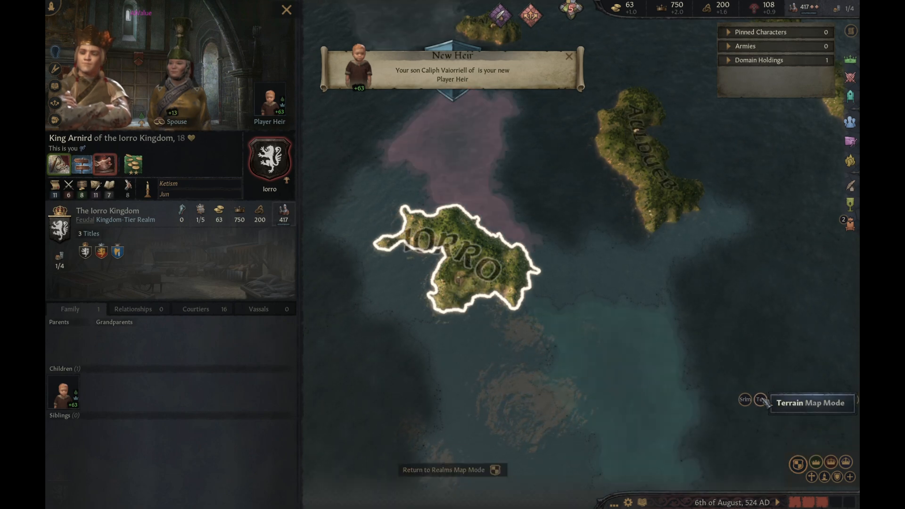
scroll(530, 377, down, 5)
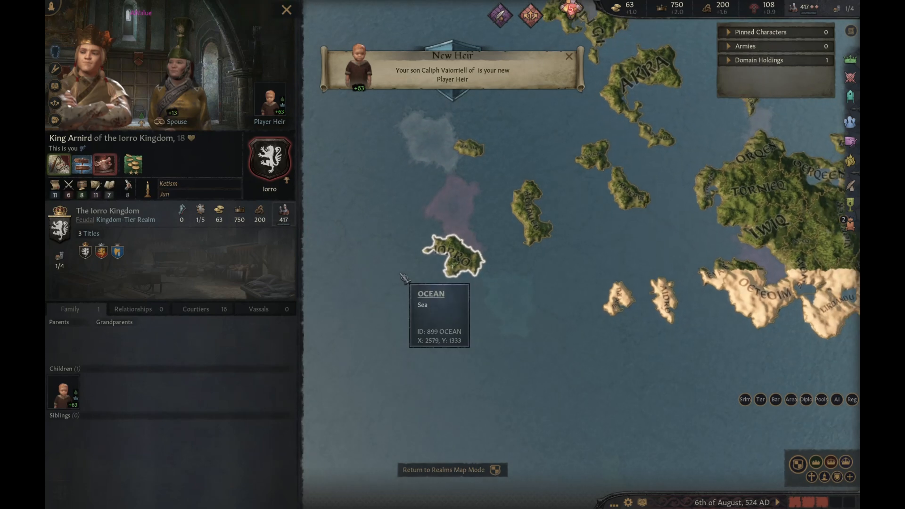
scroll(404, 278, down, 5)
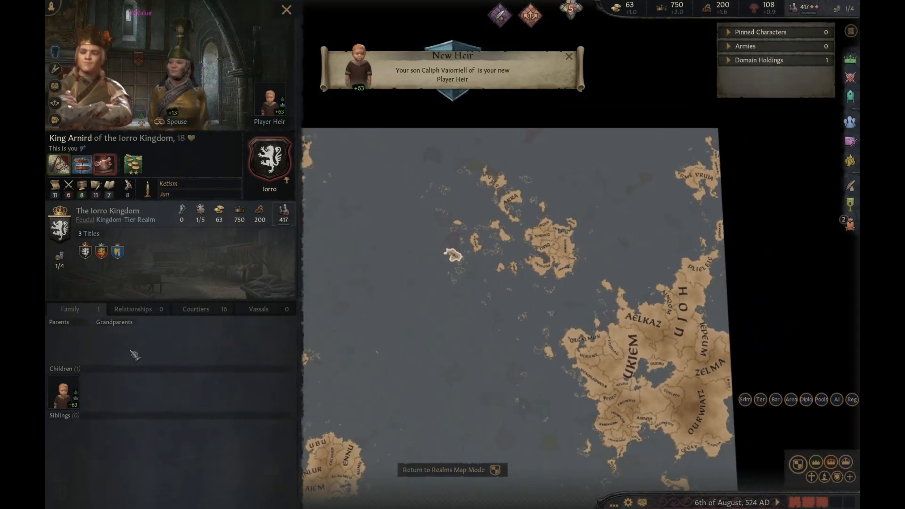
click(290, 14)
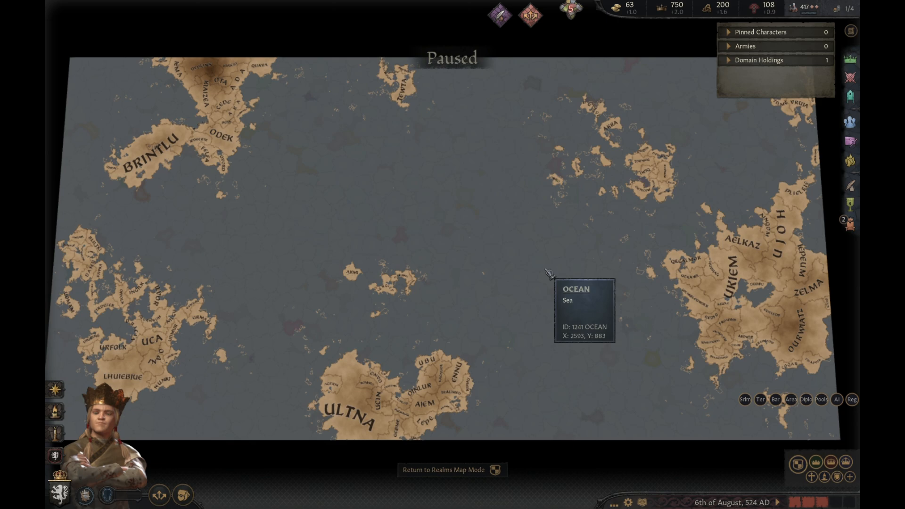
scroll(641, 260, up, 6)
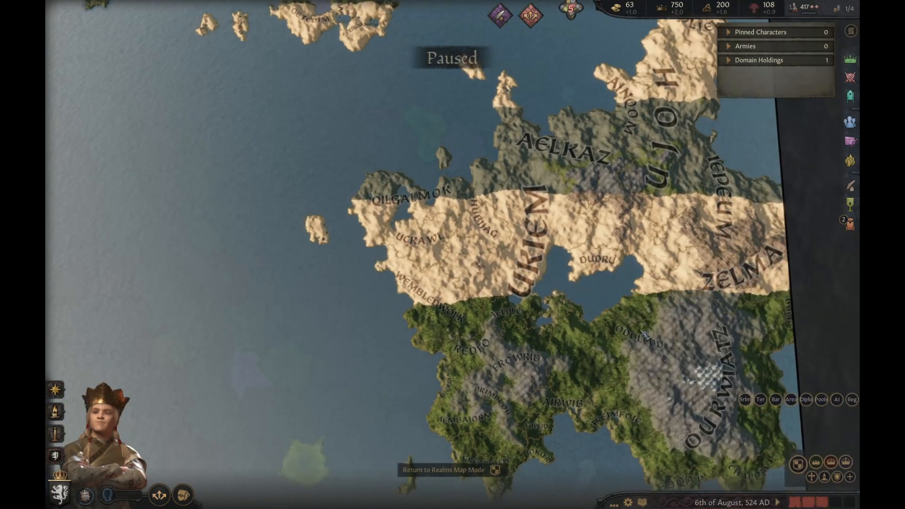
scroll(542, 358, up, 3)
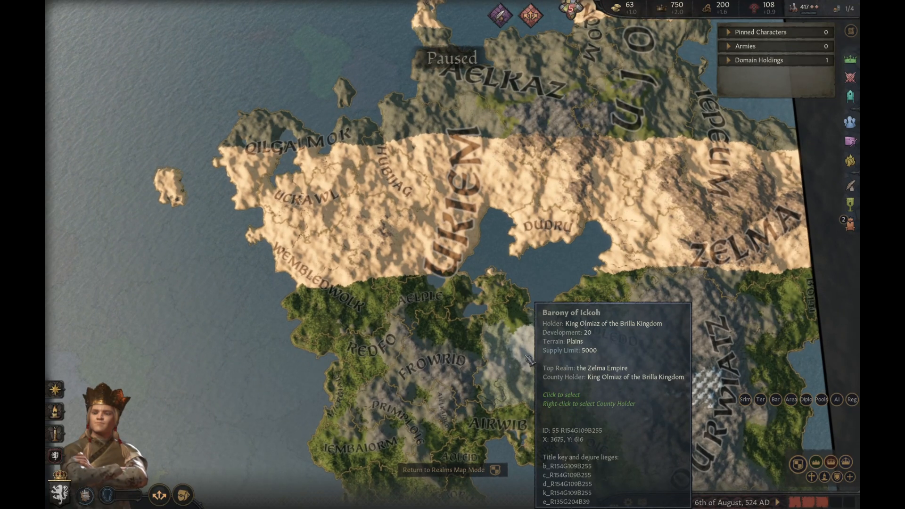